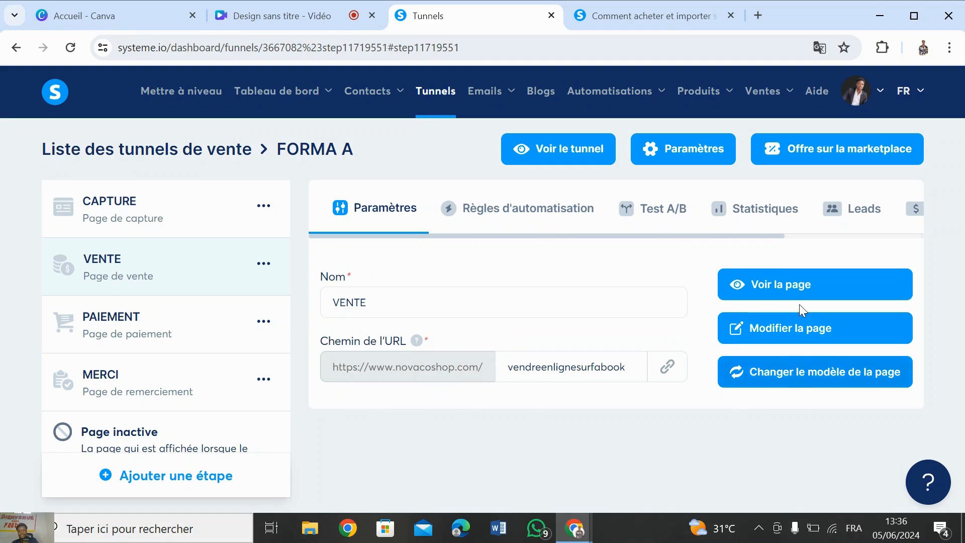
Step: Open the VENTE sales page for editing and look through the available text, layout, form, payment and media elements
click(801, 328)
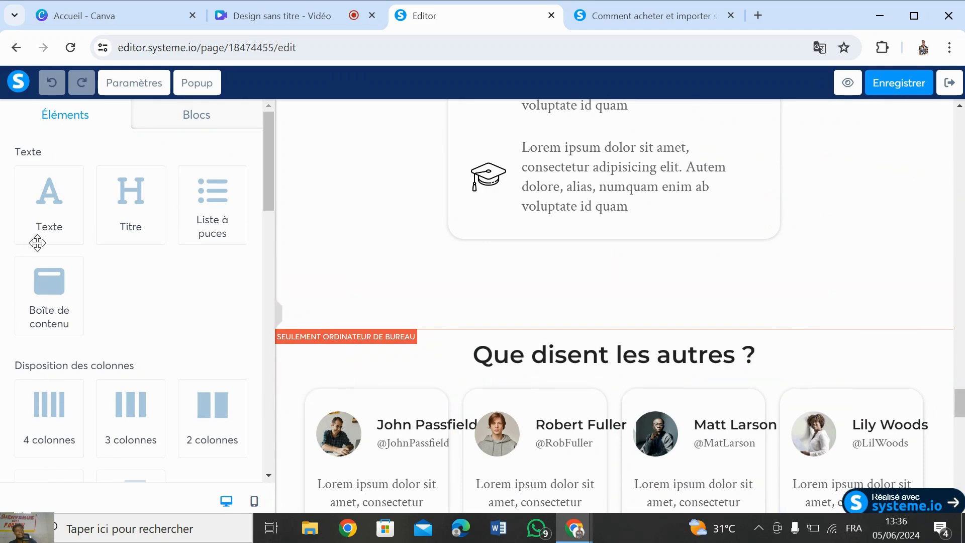
drag(273, 179, 259, 233)
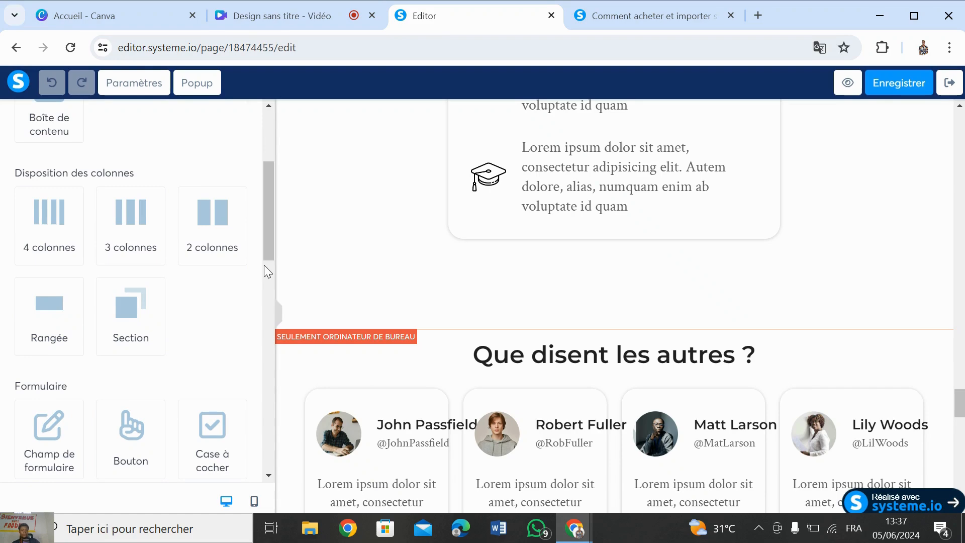
drag(265, 251, 260, 357)
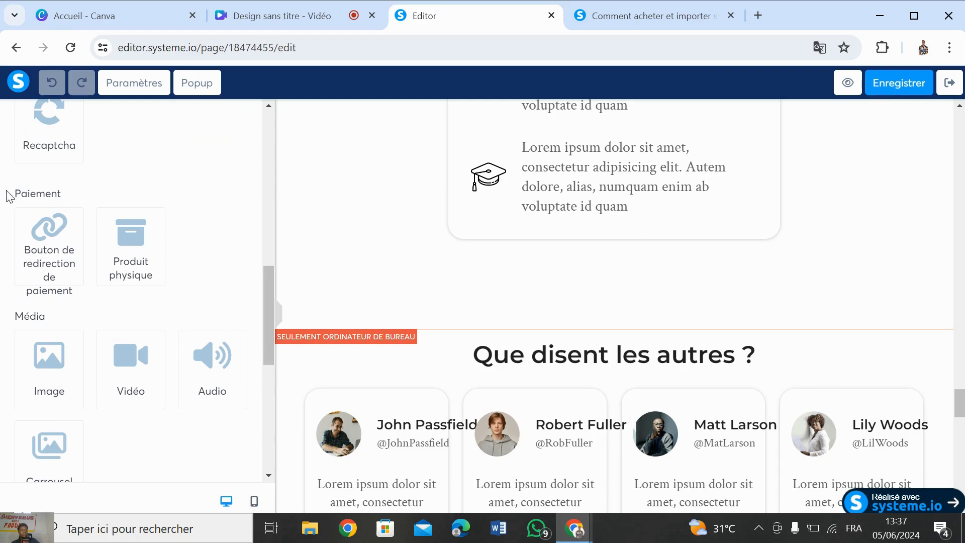
drag(270, 322, 254, 130)
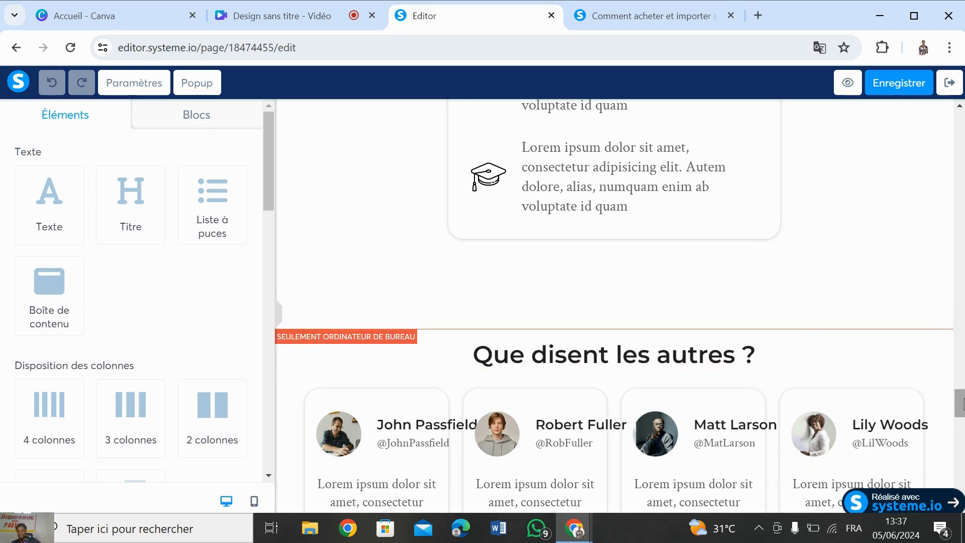
Step: Delete the template's existing sections to leave the sales page empty
drag(962, 403, 963, 123)
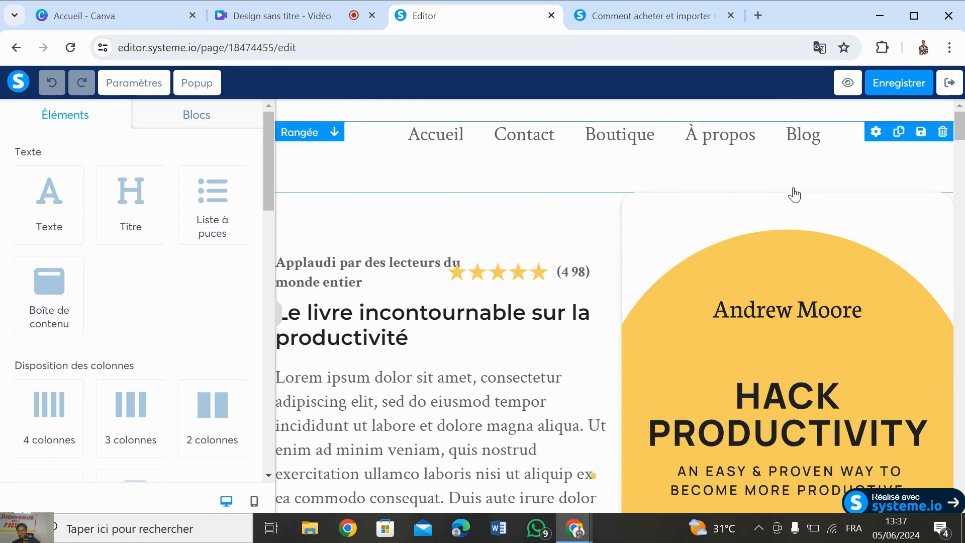
click(942, 109)
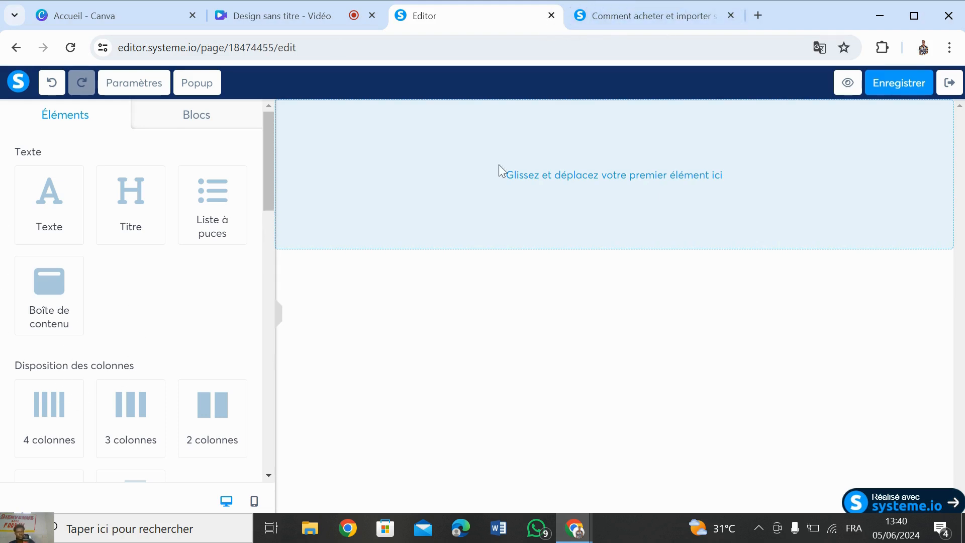
Step: Consult the Alibaba reference sales page and add a row (Rangée) to the empty page
click(629, 25)
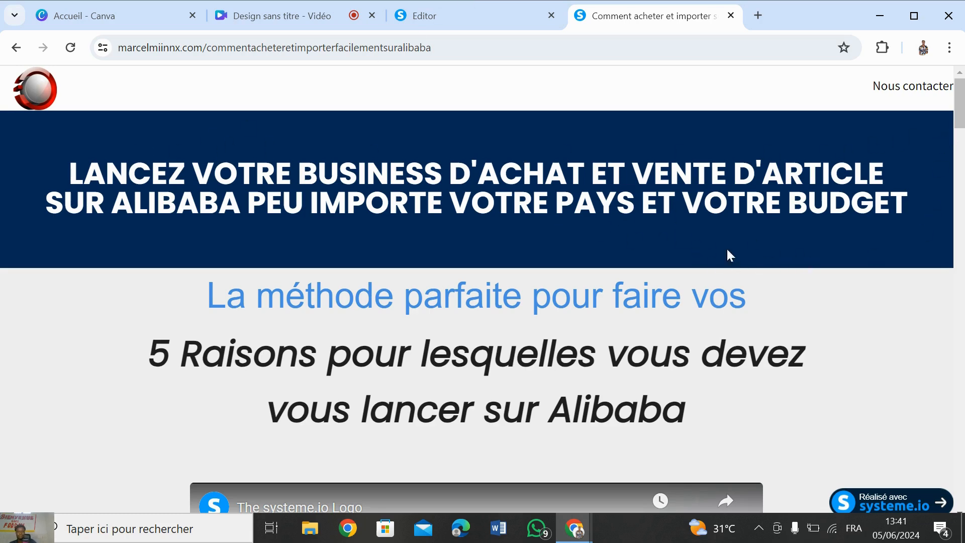
click(460, 5)
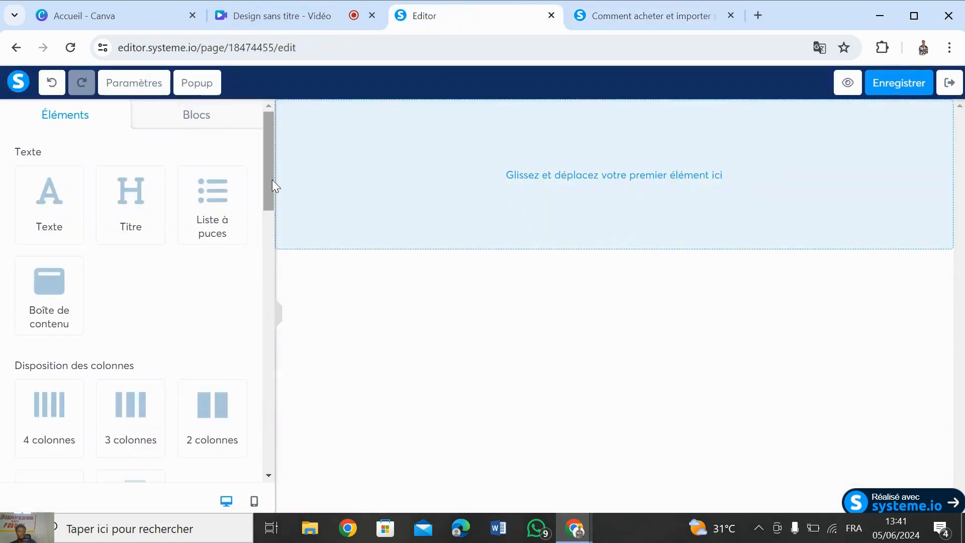
drag(271, 180, 257, 239)
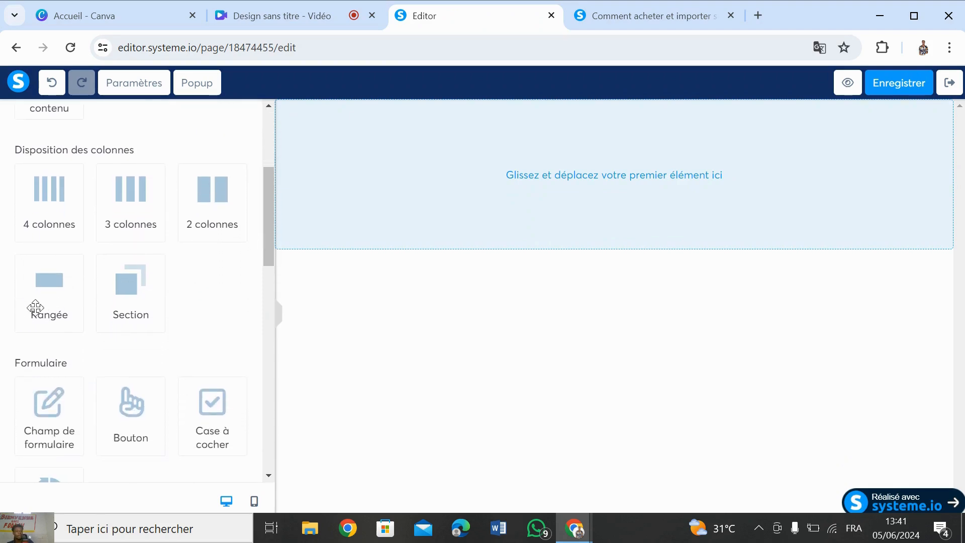
drag(37, 308, 508, 196)
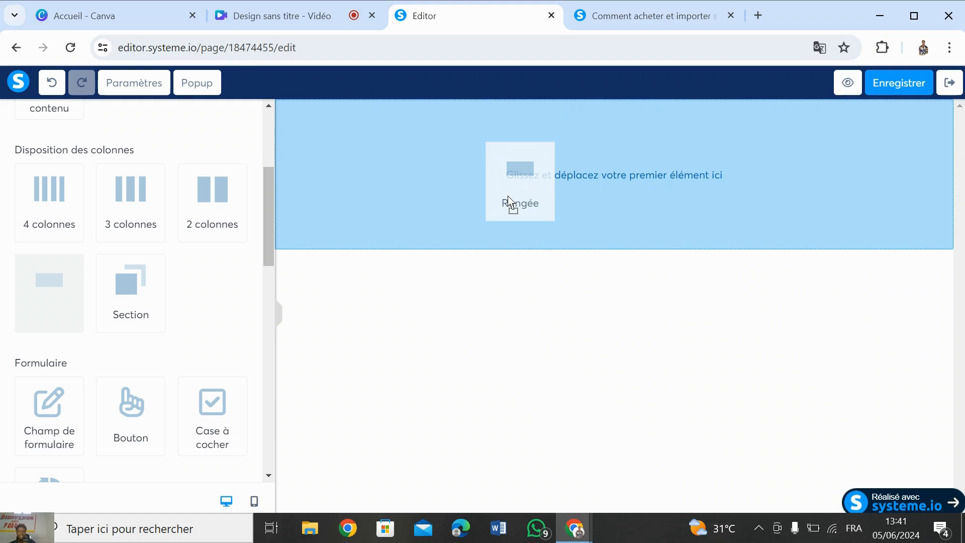
drag(508, 196, 508, 195)
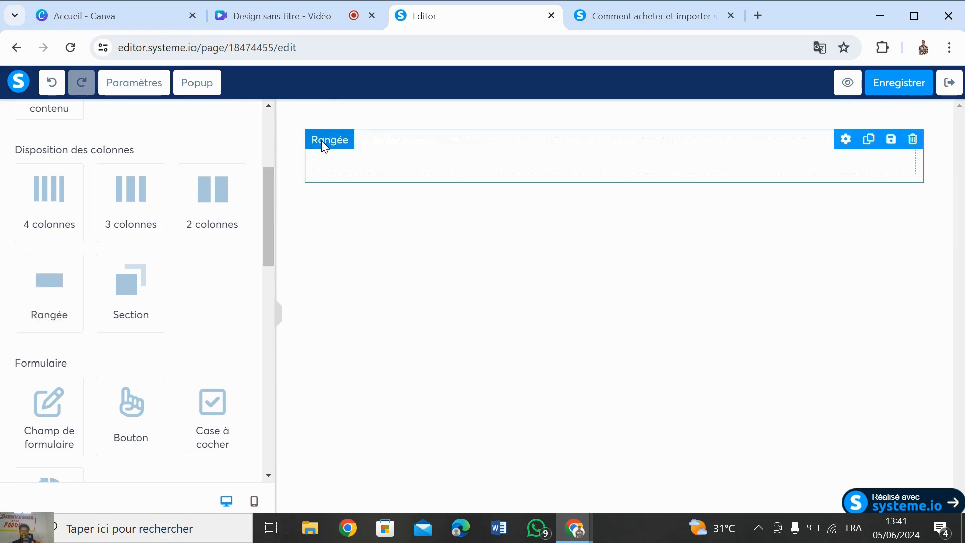
Step: Check the header of the reference page and place a title element (Titre) inside the new row
click(620, 16)
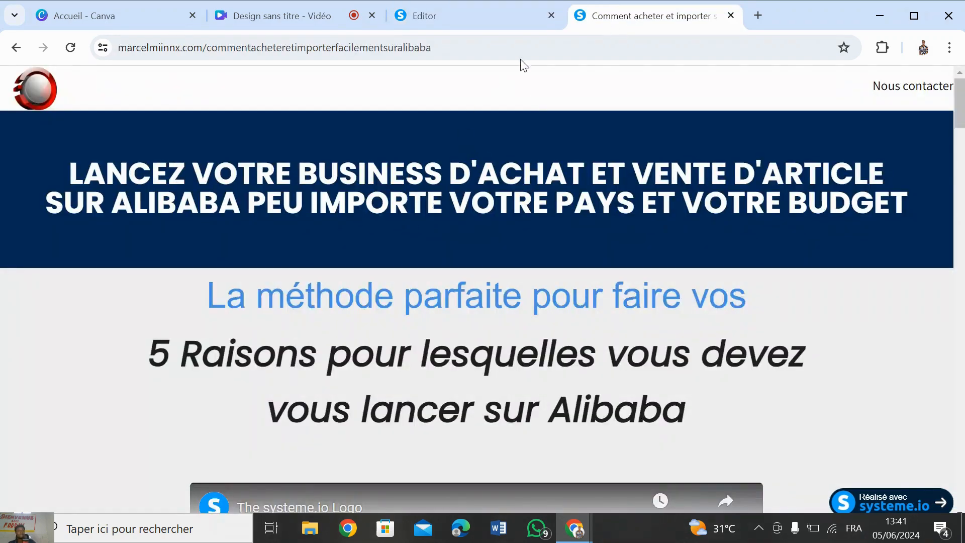
click(466, 11)
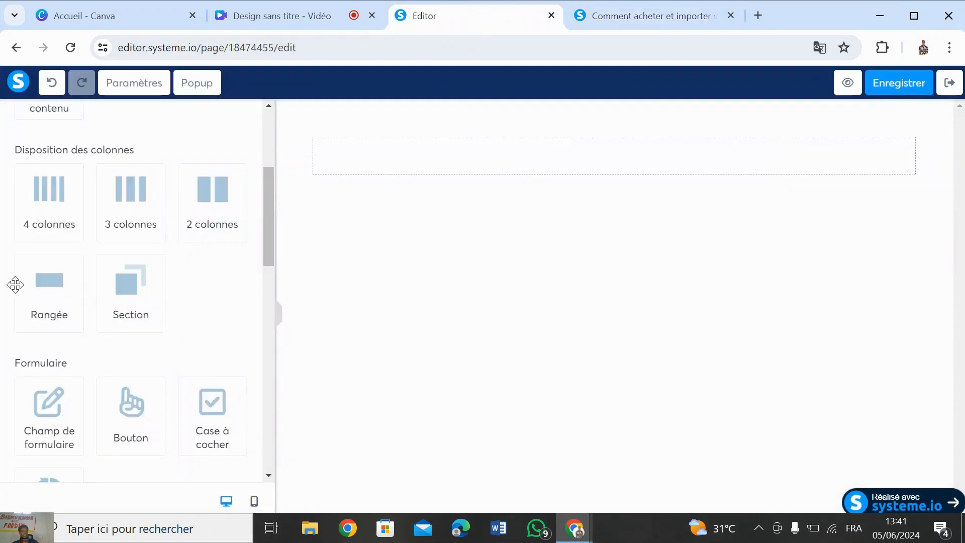
drag(270, 238, 271, 174)
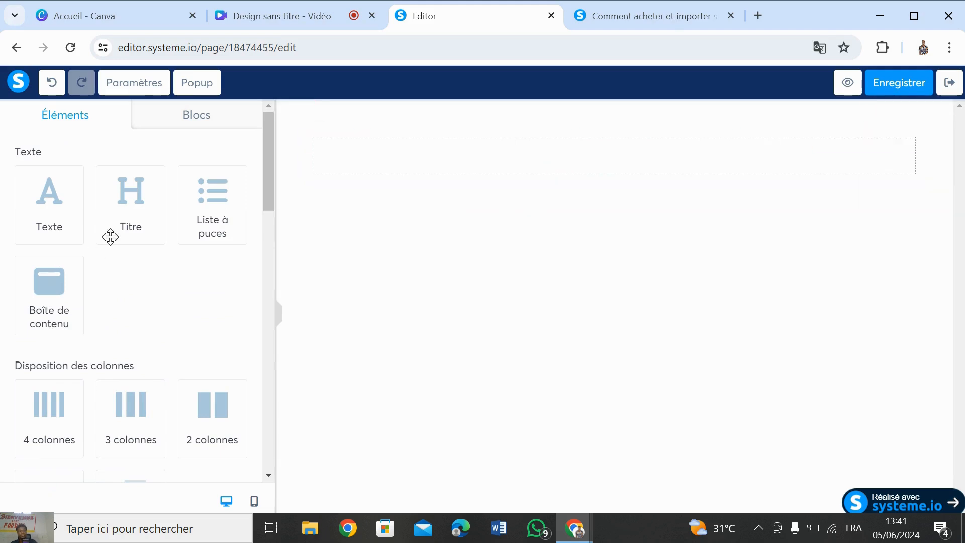
drag(131, 221, 553, 158)
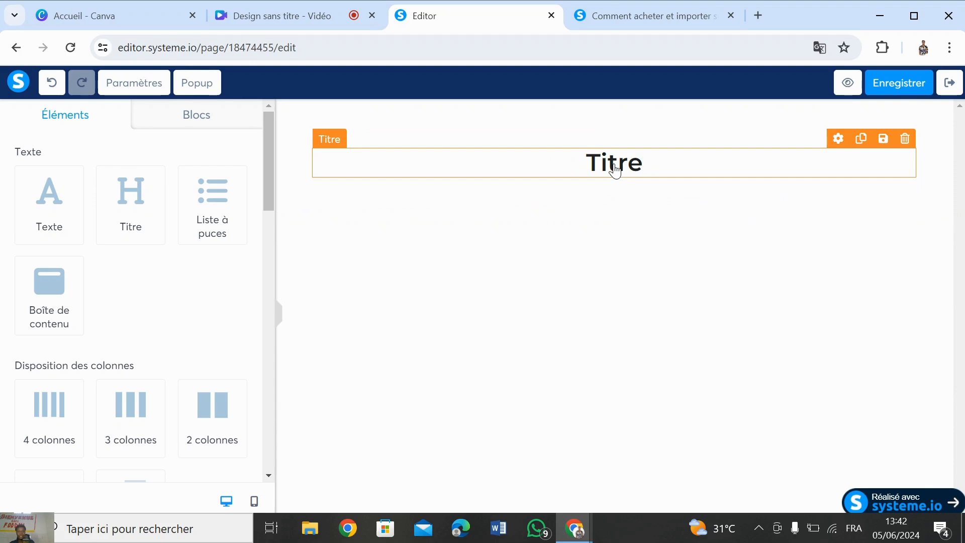
Step: Replace the placeholder title with "DEMARRER VOTRE BUSINESS EN LIGNE SUR FACEBOOK"
click(659, 19)
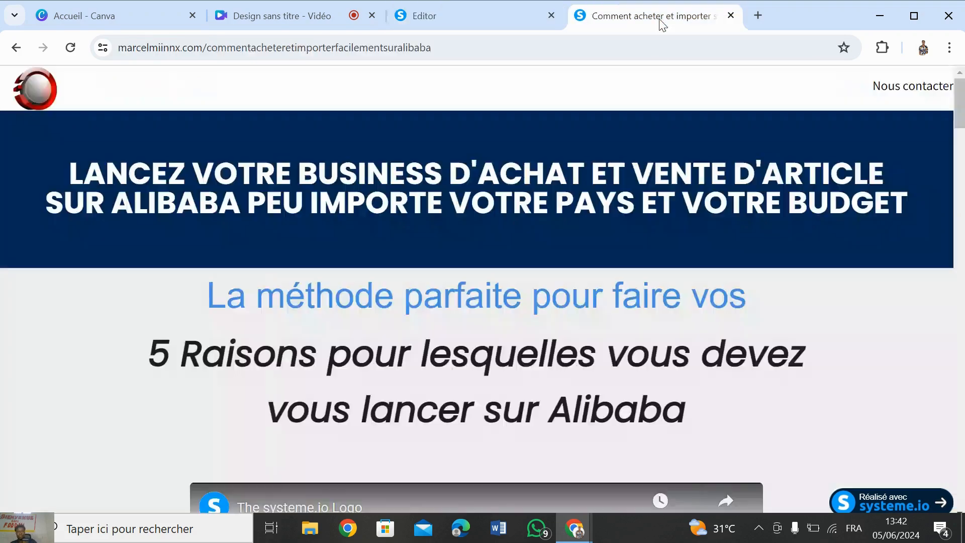
click(520, 28)
double_click(635, 177)
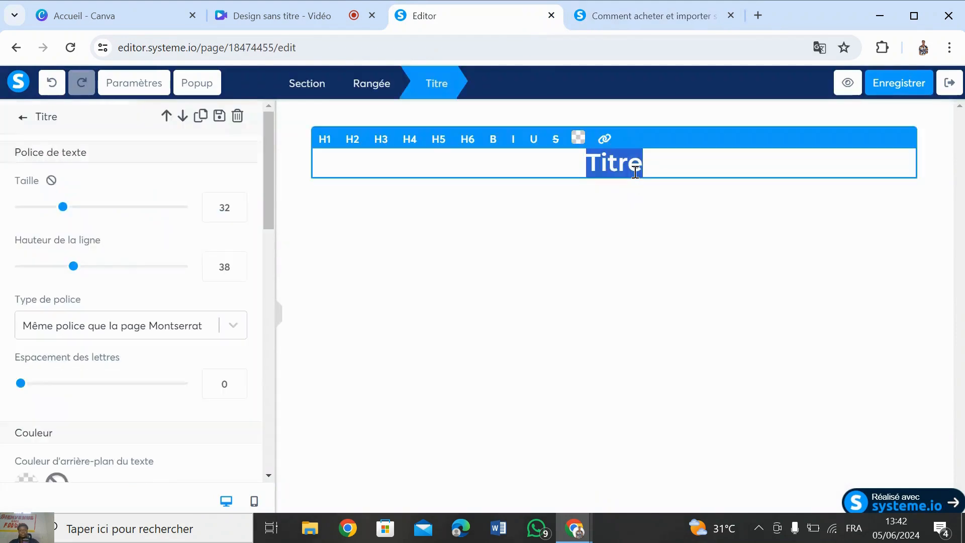
text(L)
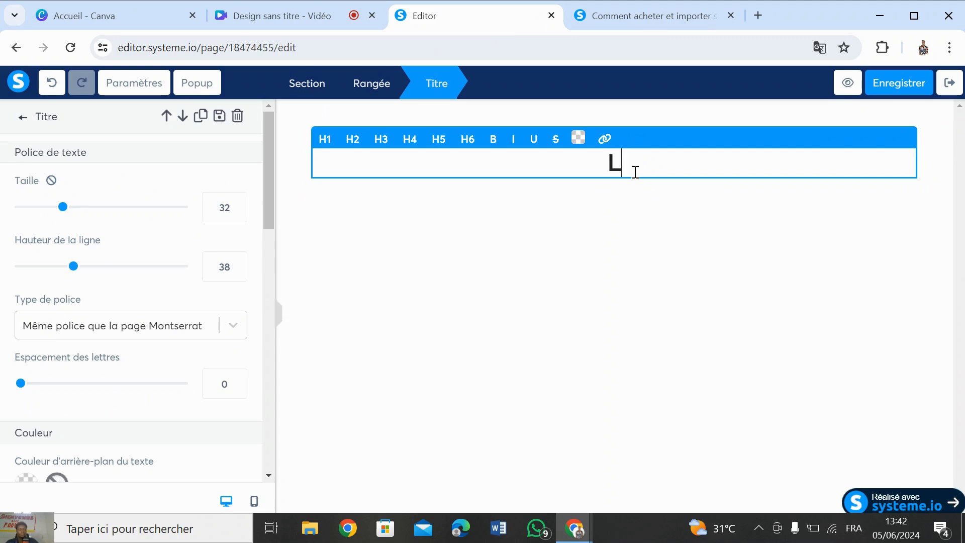
text(a)
key(ctrl+a)
text(DEMARRER VOTRE BUSINESS EN LIGNE SUR FACEBOOK)
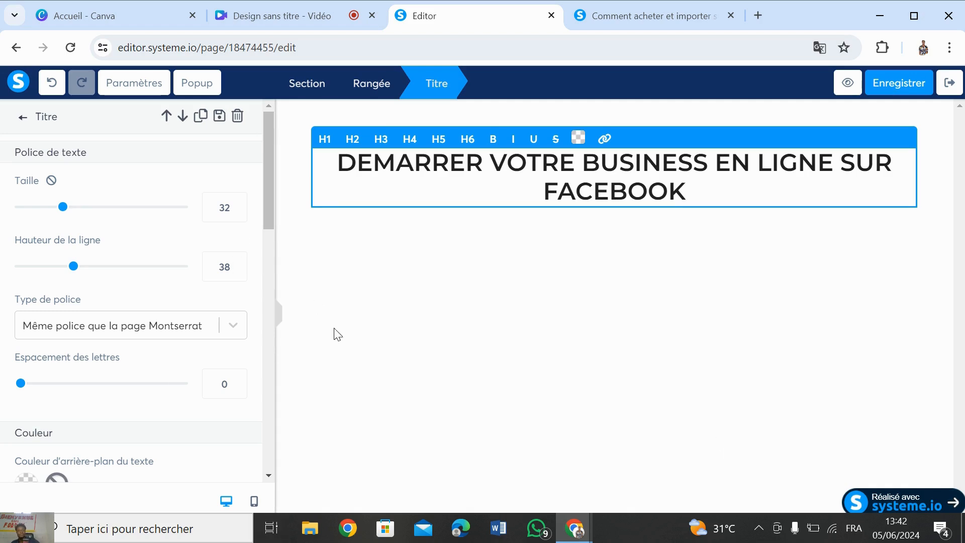
click(393, 356)
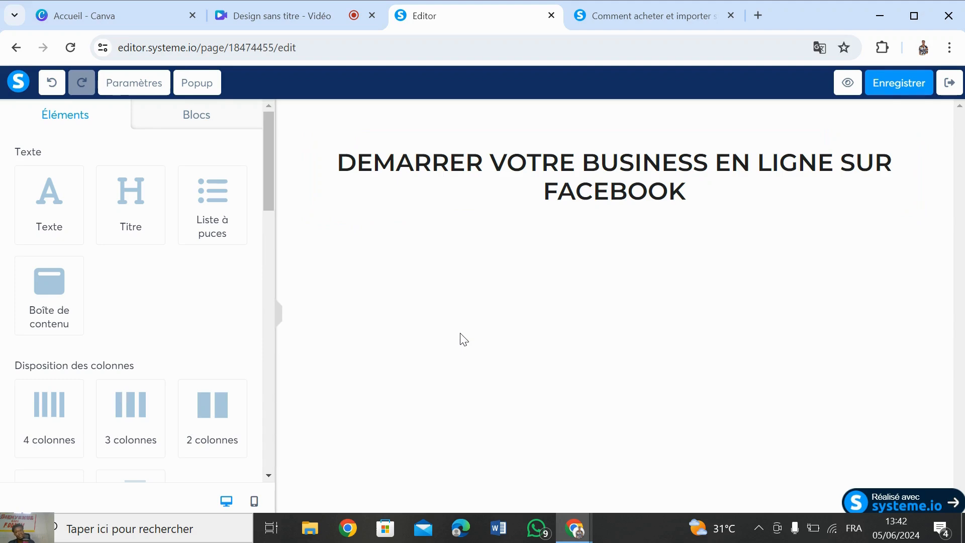
Step: Look at the reference page's coloured title banner and open the settings of the row containing the title
click(621, 28)
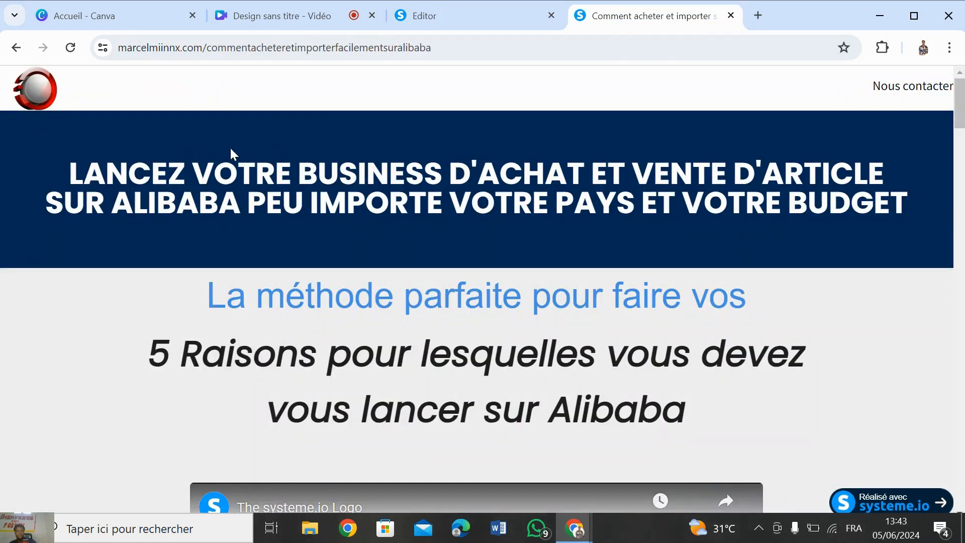
click(461, 15)
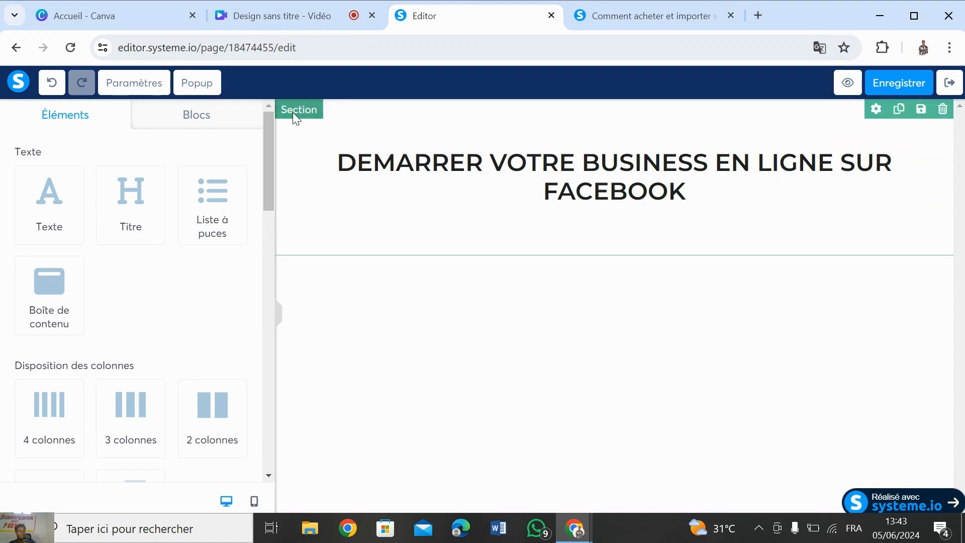
click(297, 116)
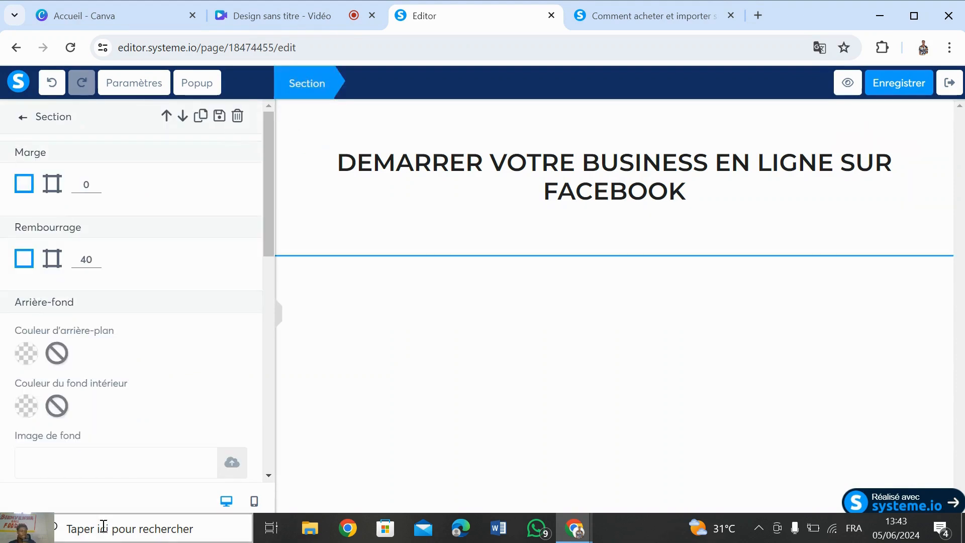
click(403, 189)
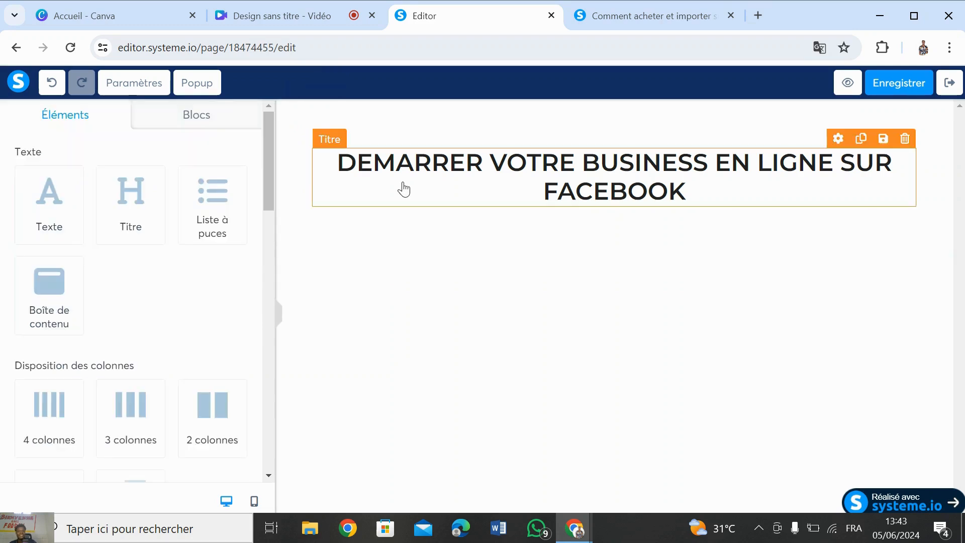
click(616, 164)
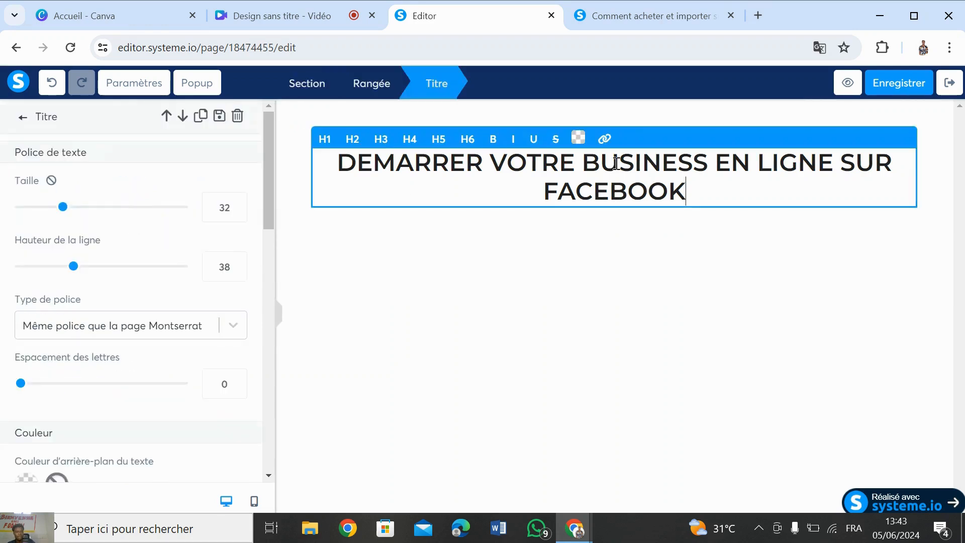
click(409, 254)
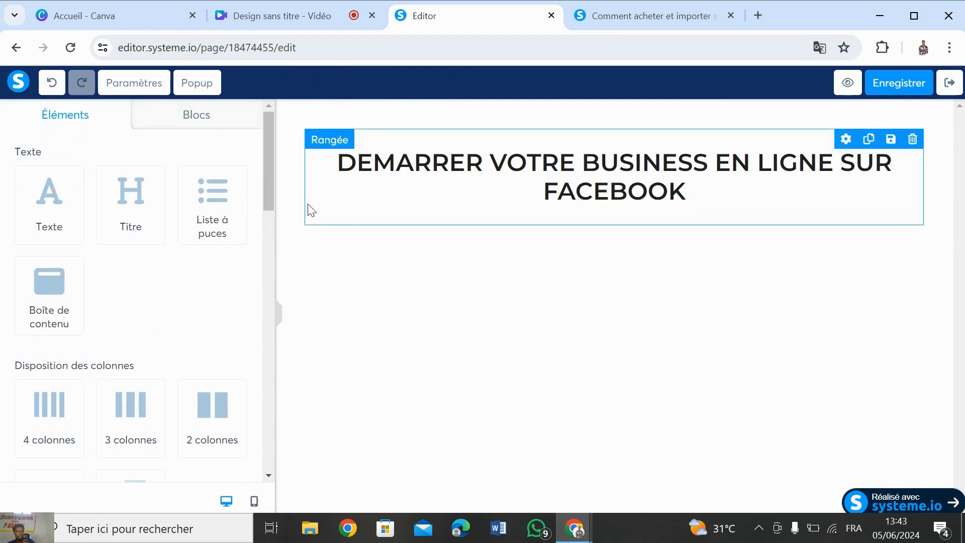
click(310, 209)
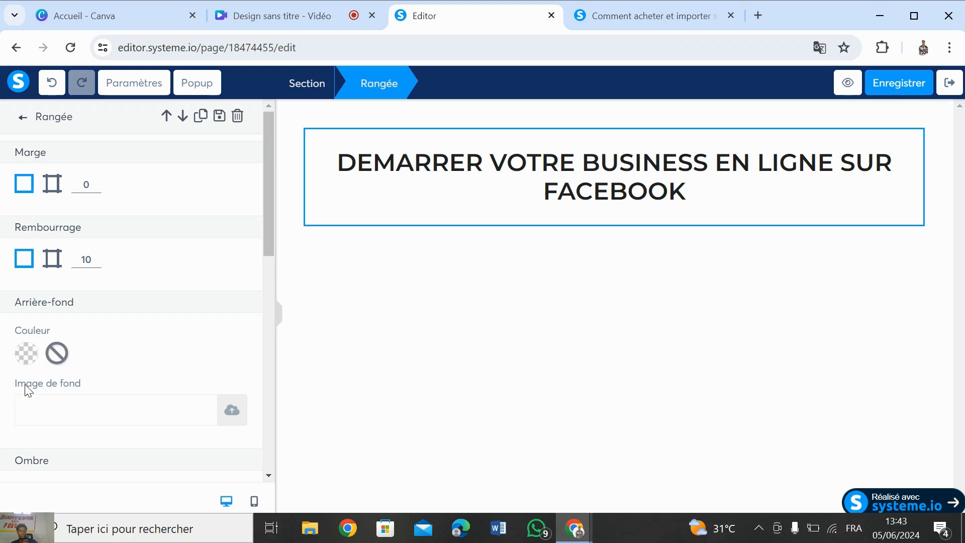
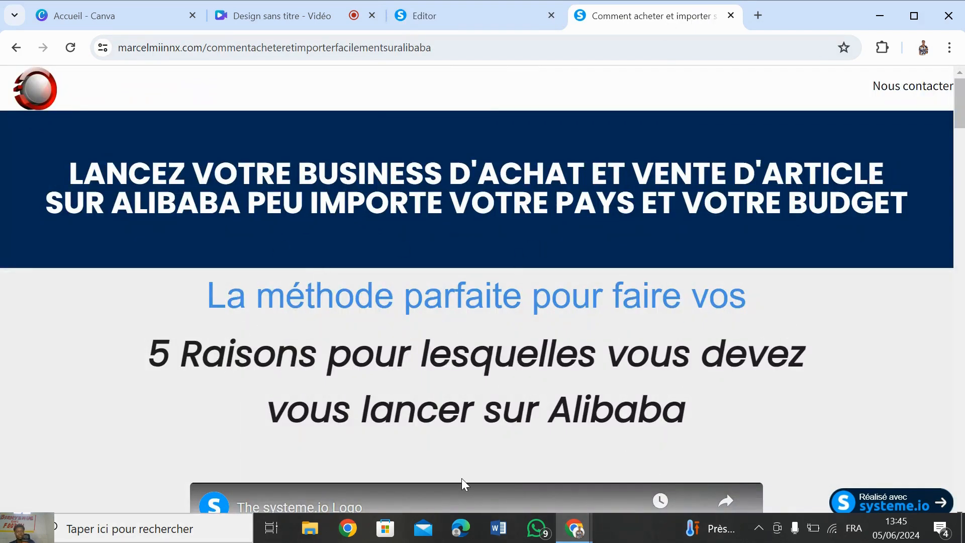
Step: Replace the Lorem ipsum paragraph below the title with "5 raisons pour demarrer votre business sur facebook"
click(472, 12)
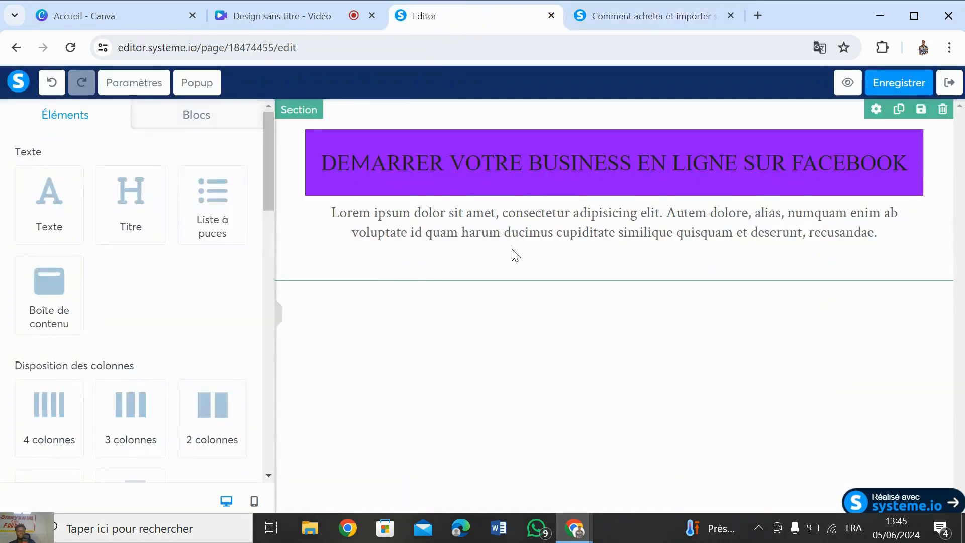
click(886, 240)
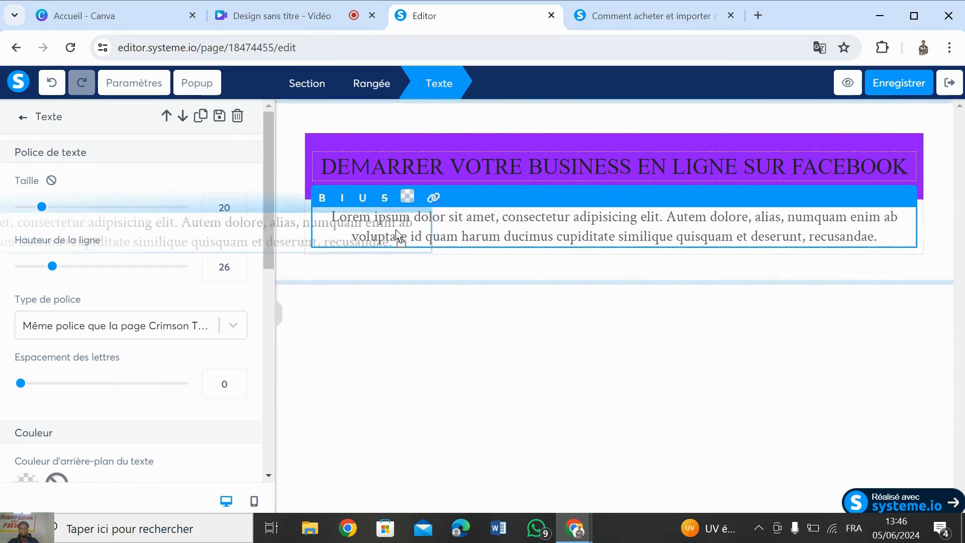
click(821, 215)
double_click(800, 227)
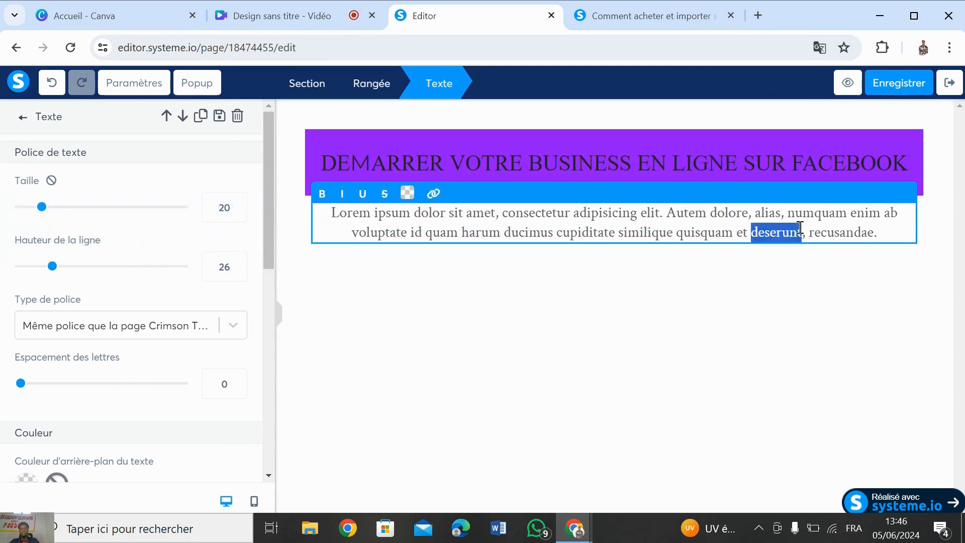
click(886, 229)
drag(886, 229, 319, 215)
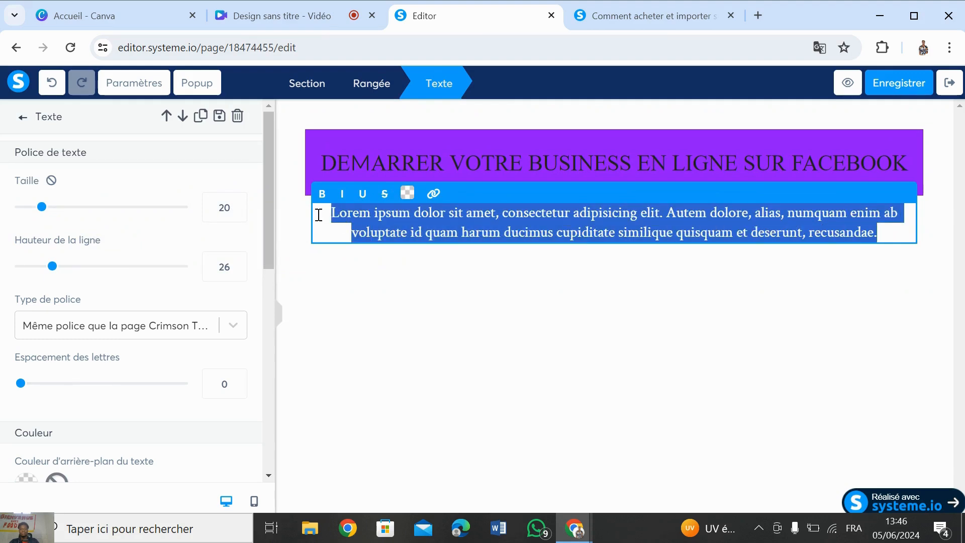
text(()
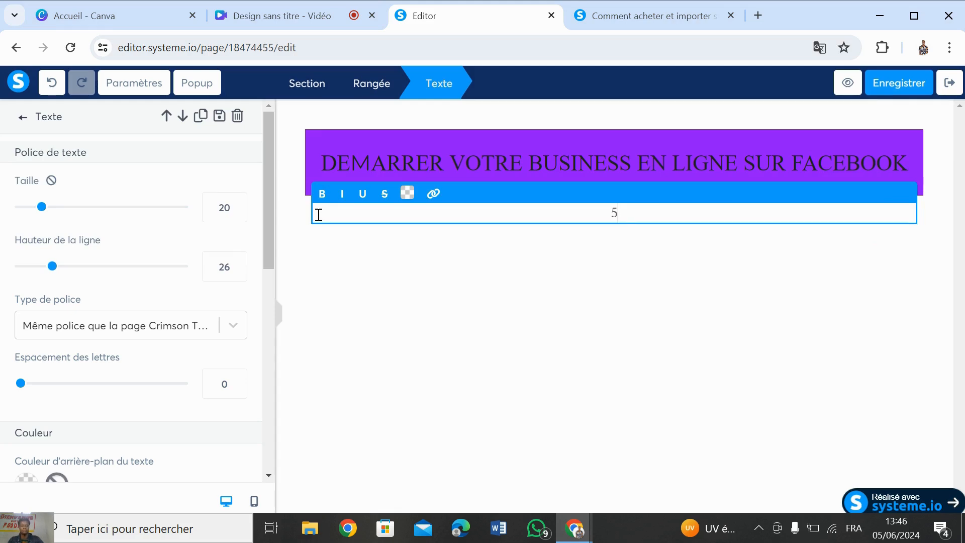
text(raisons pour demarrer votre business sur facebook)
click(445, 278)
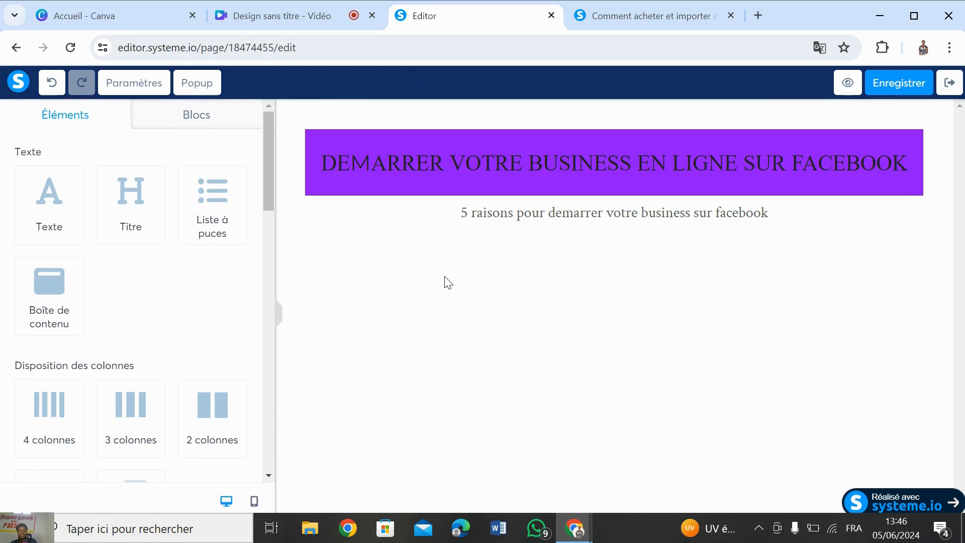
Step: Make the subtitle "5 raisons pour demarrer votre business sur facebook" bold and italic
click(529, 228)
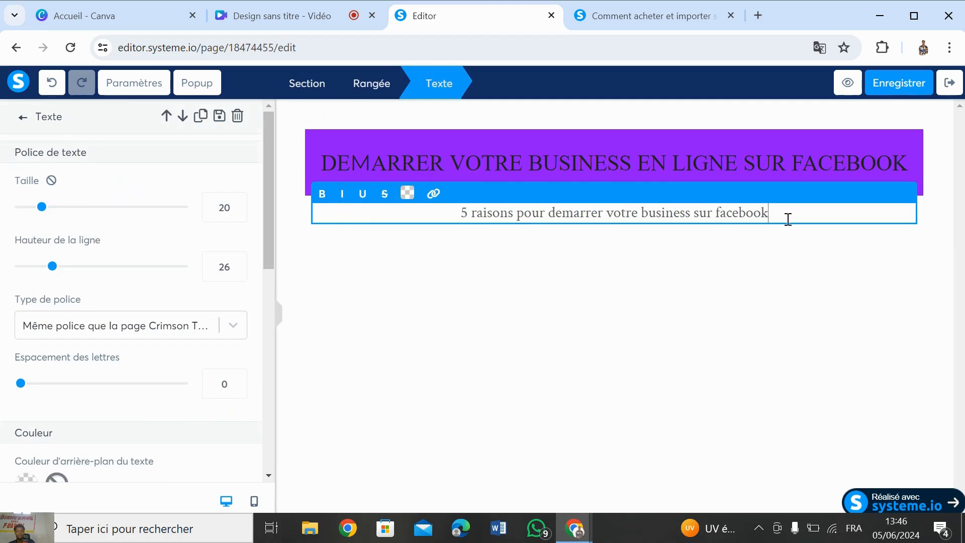
drag(770, 214, 455, 220)
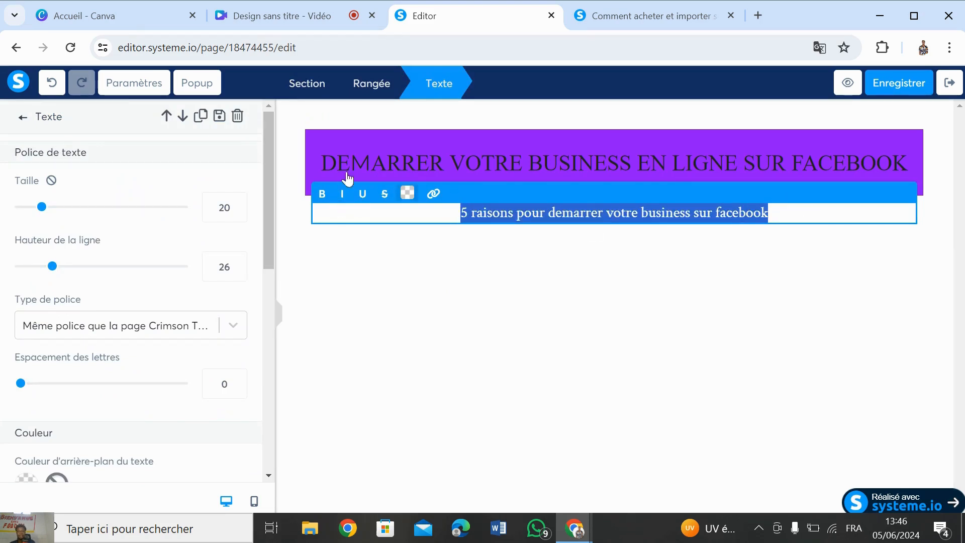
click(323, 194)
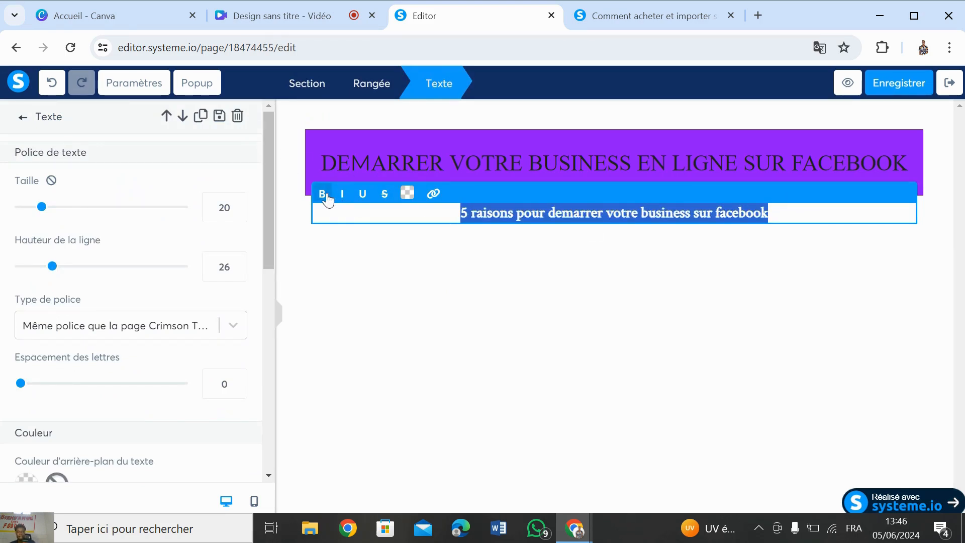
click(325, 196)
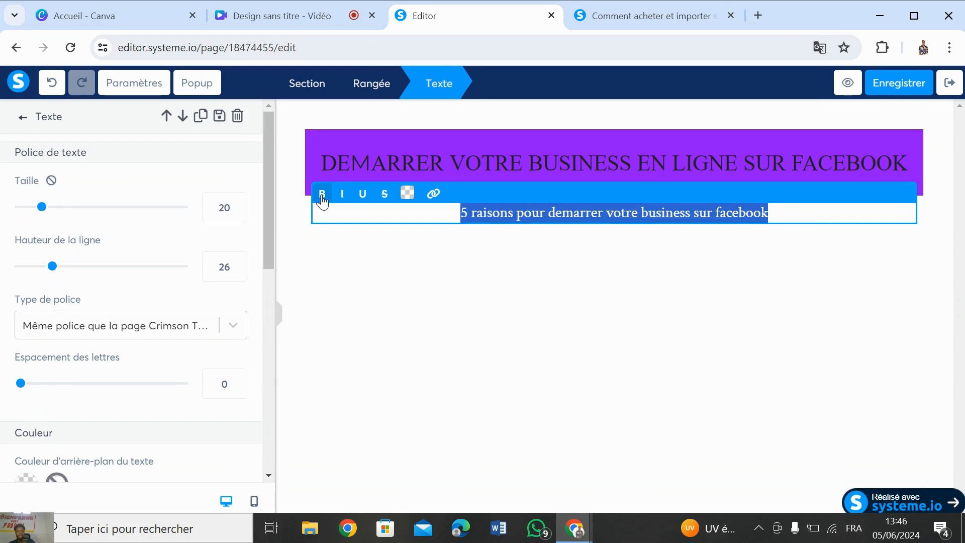
click(326, 196)
click(341, 197)
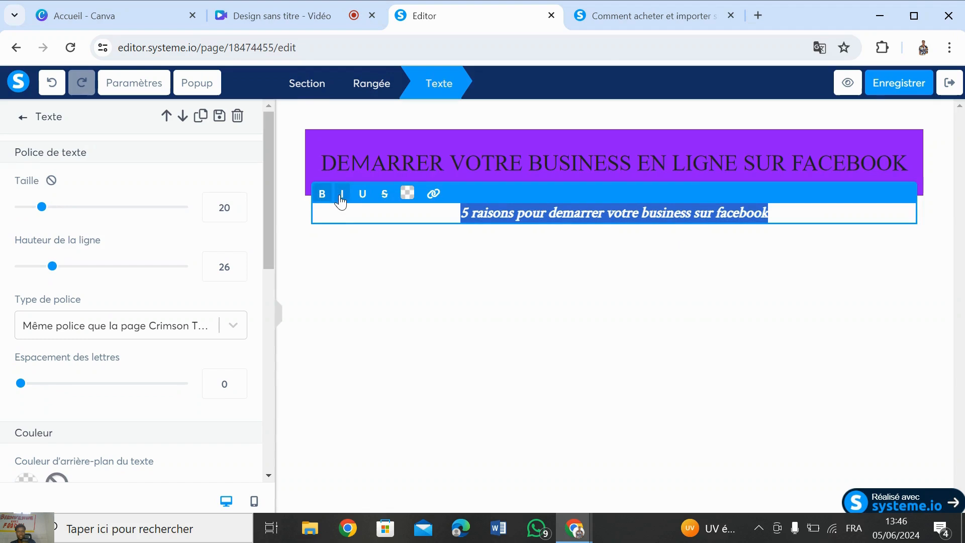
click(385, 195)
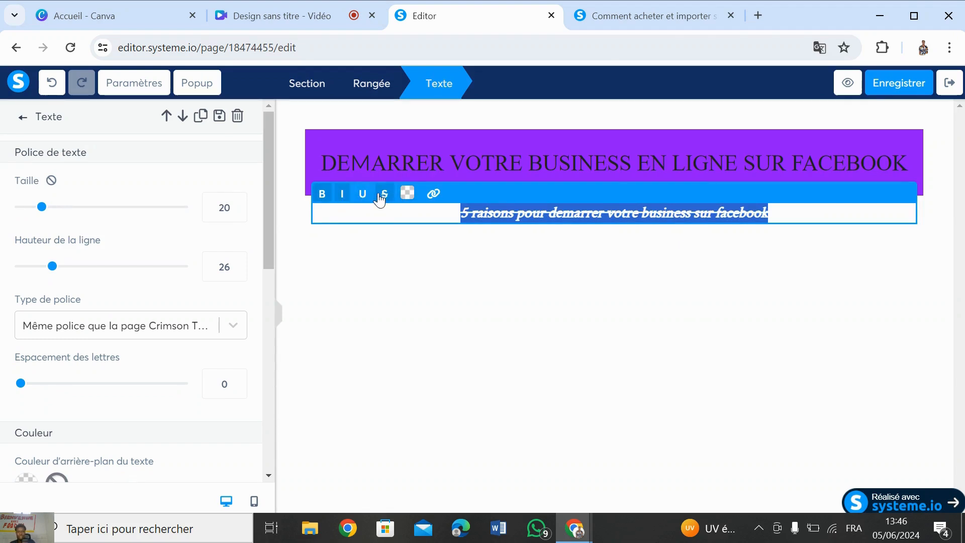
click(380, 200)
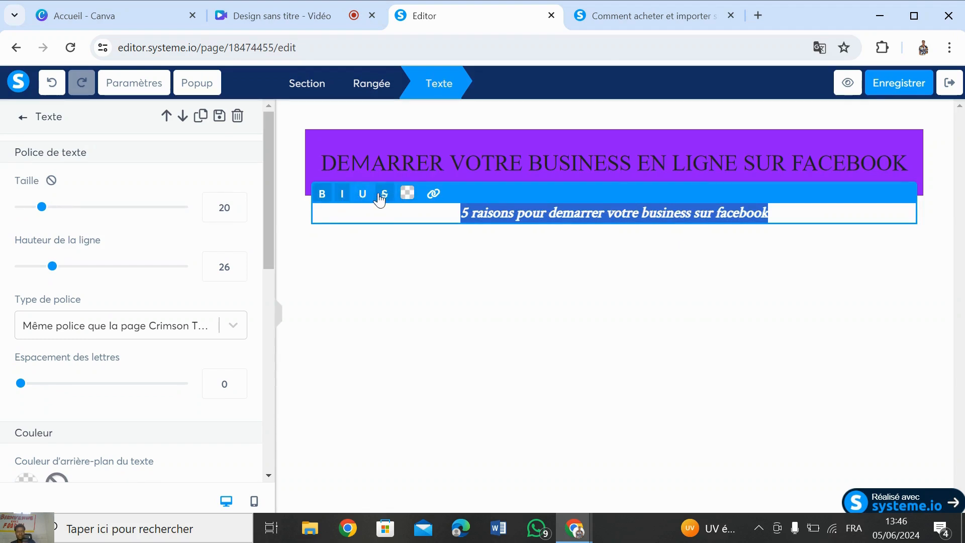
click(538, 285)
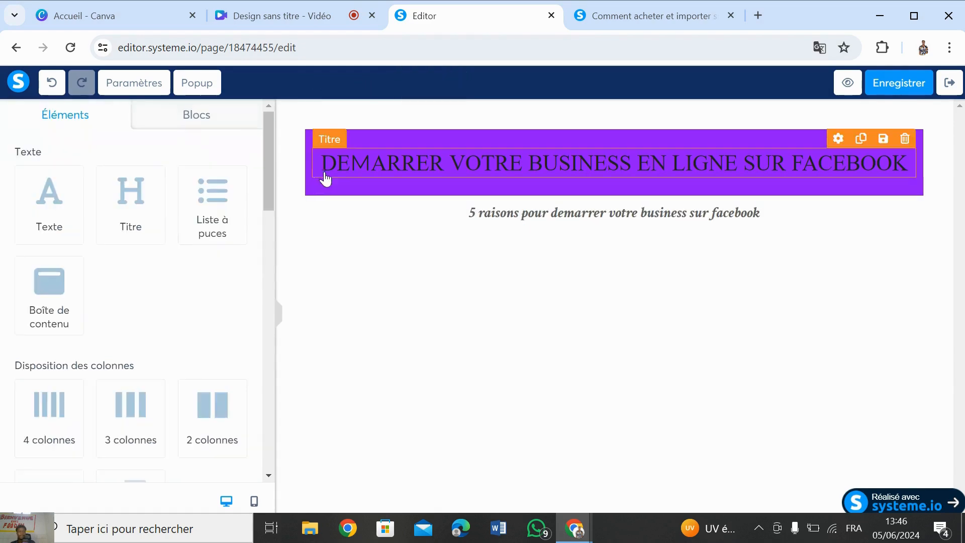
Step: Set the subtitle's font size to 33 and colour its text magenta (BD10E0)
triple_click(337, 224)
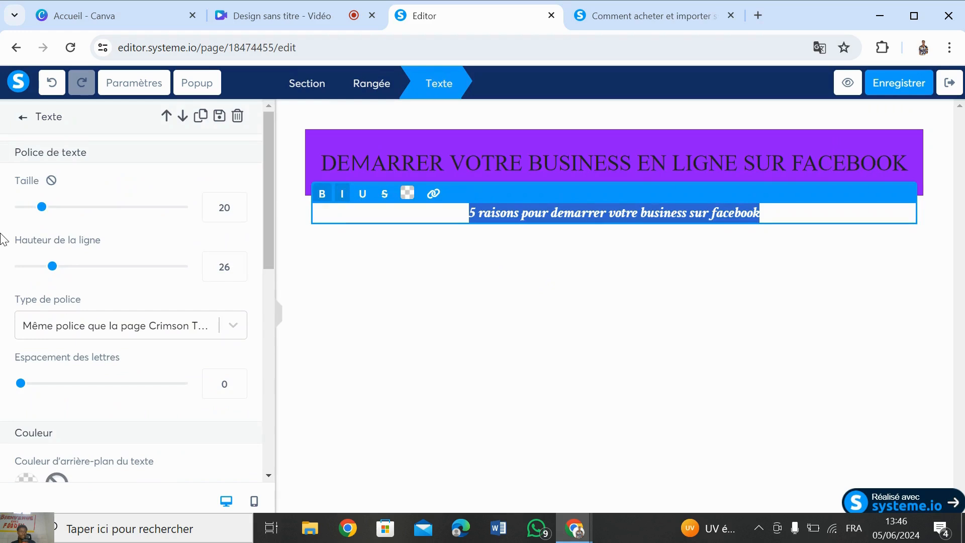
drag(41, 210, 65, 213)
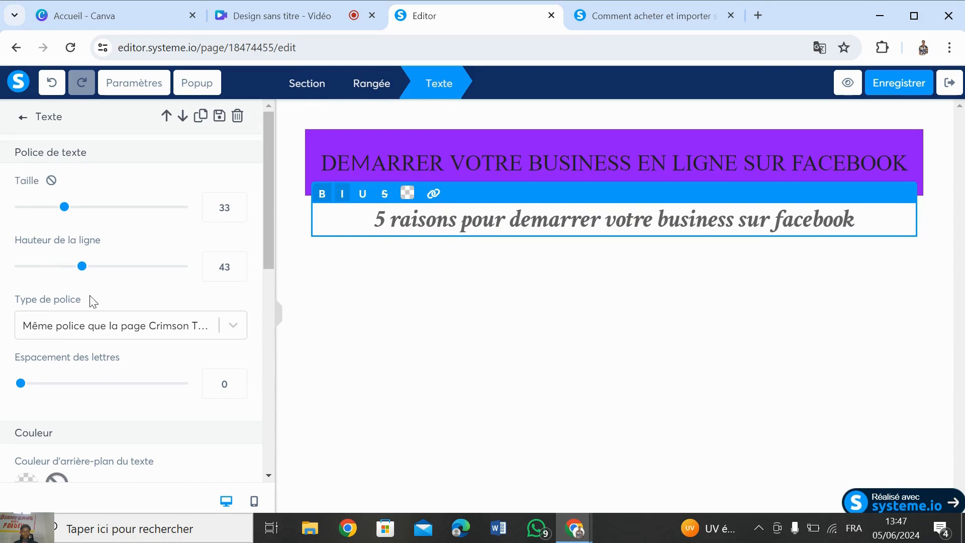
drag(270, 221, 272, 312)
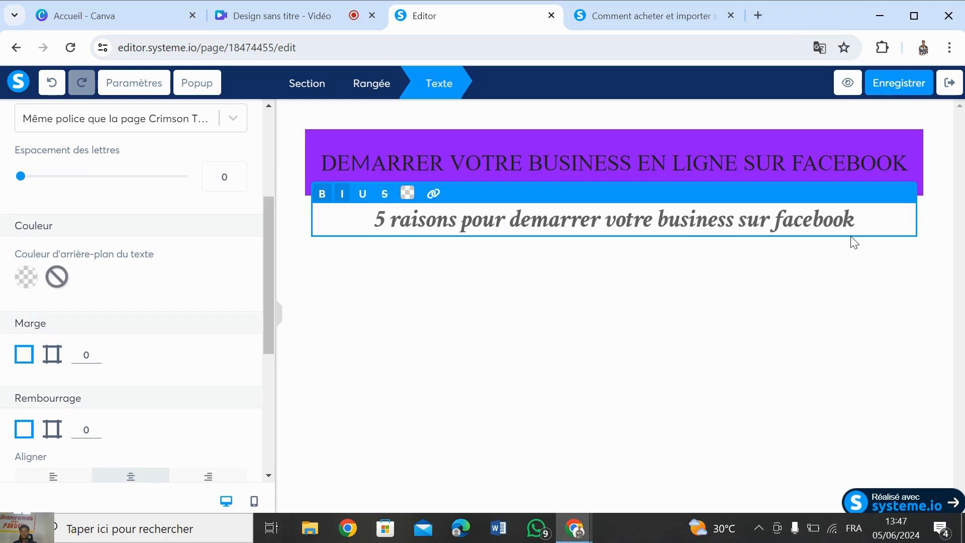
drag(872, 211, 368, 250)
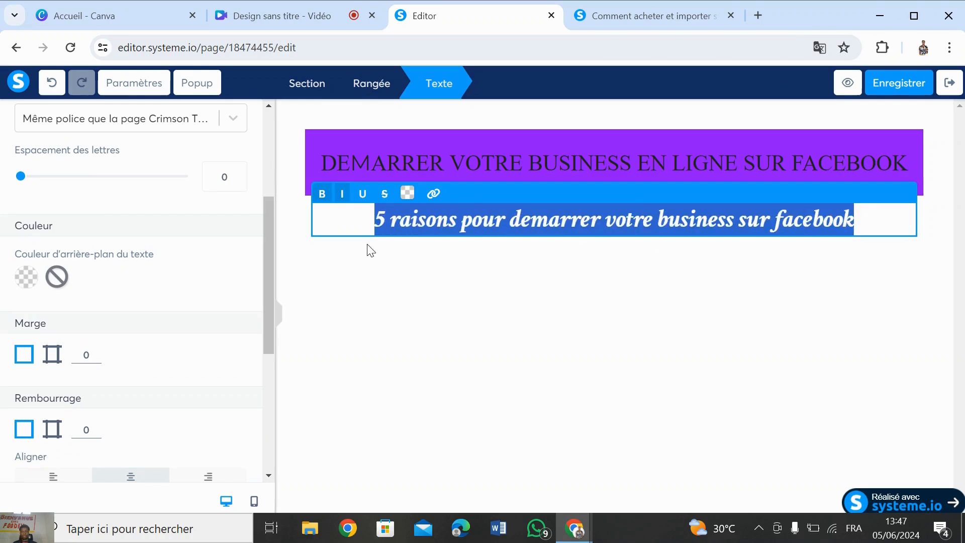
click(408, 194)
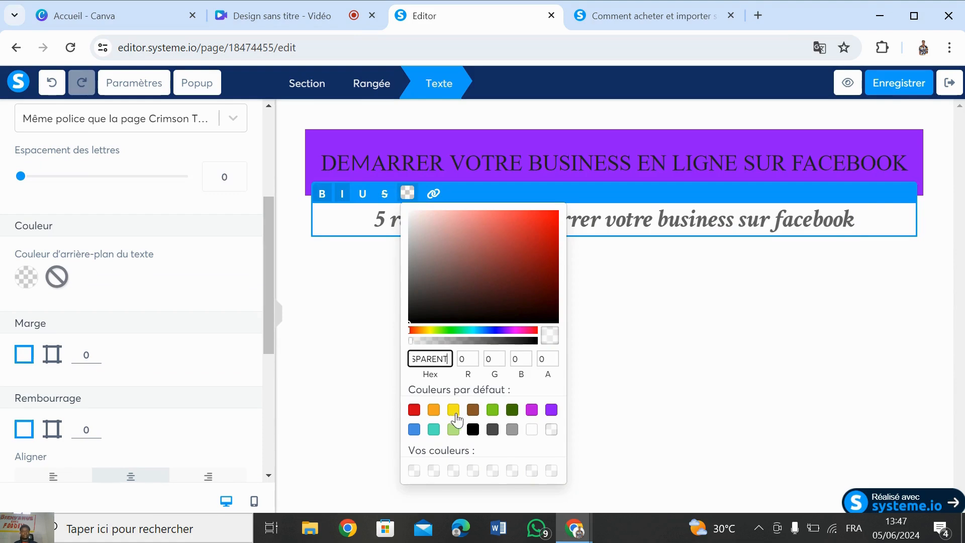
click(533, 410)
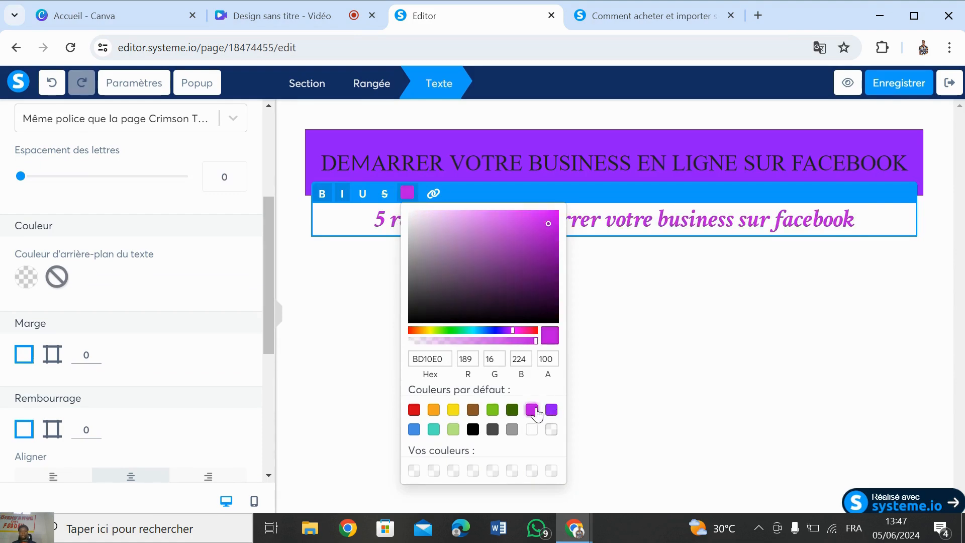
click(726, 288)
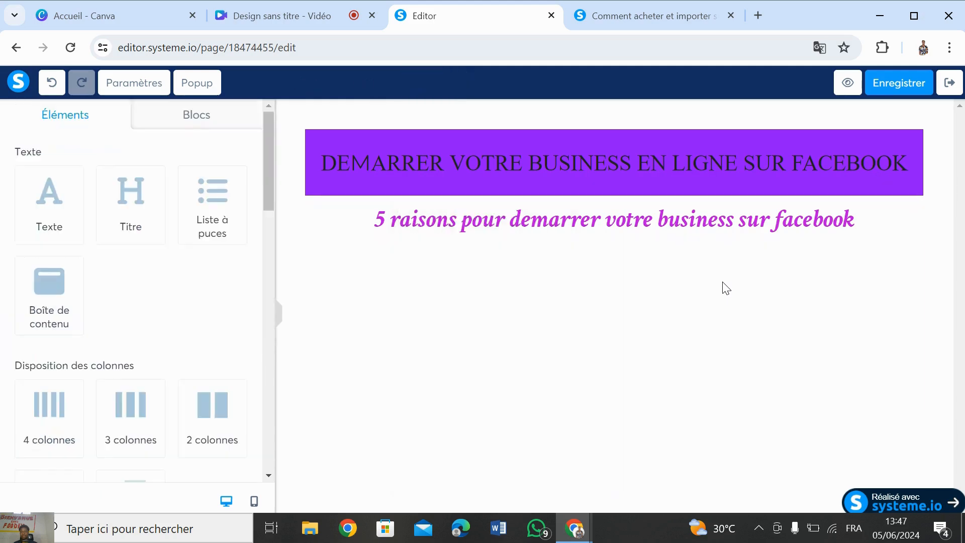
Step: Change the text colour of the title in the purple banner to white
click(488, 173)
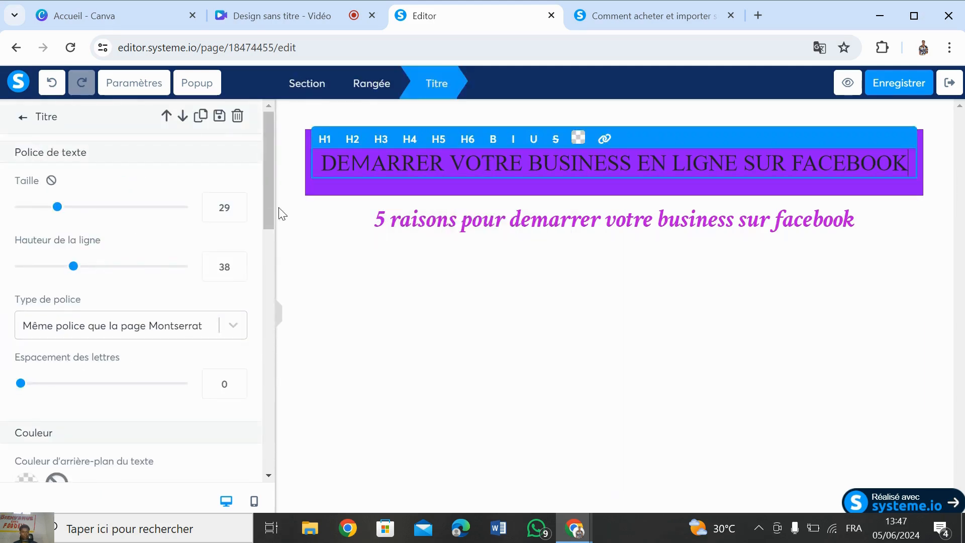
drag(267, 206, 255, 272)
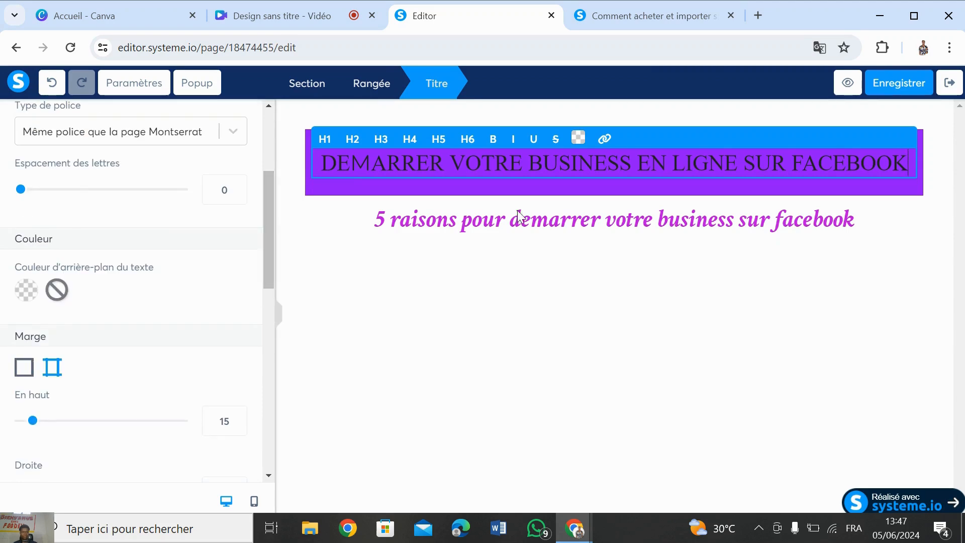
drag(905, 164, 328, 167)
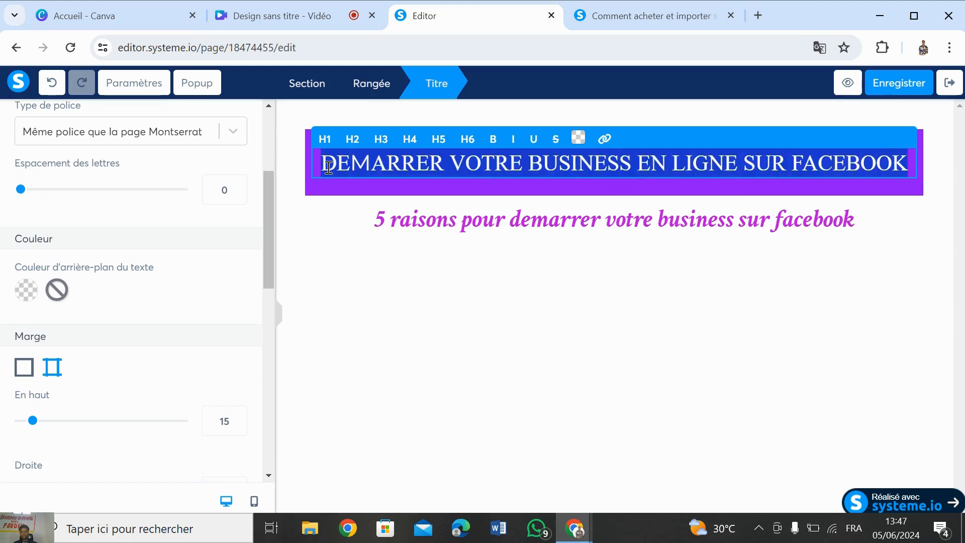
click(578, 142)
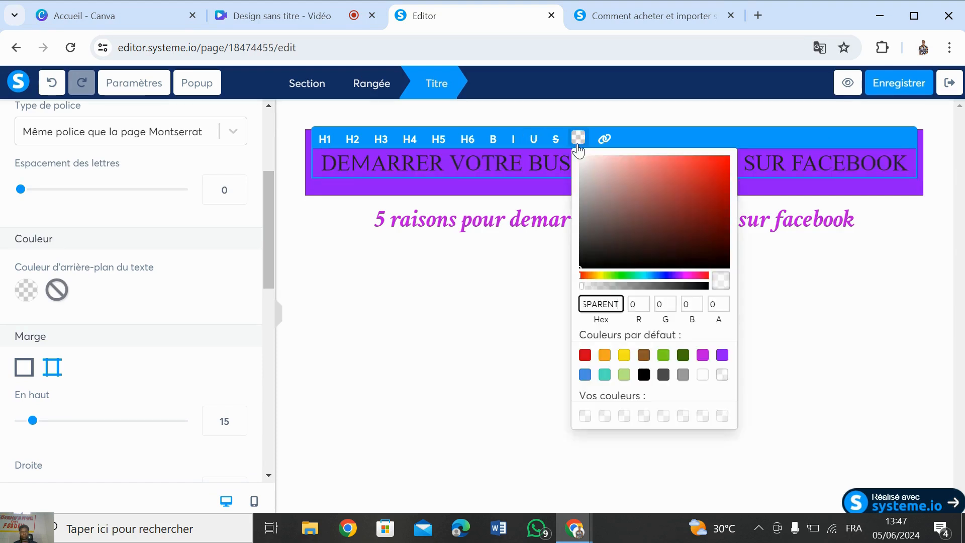
click(703, 376)
click(427, 329)
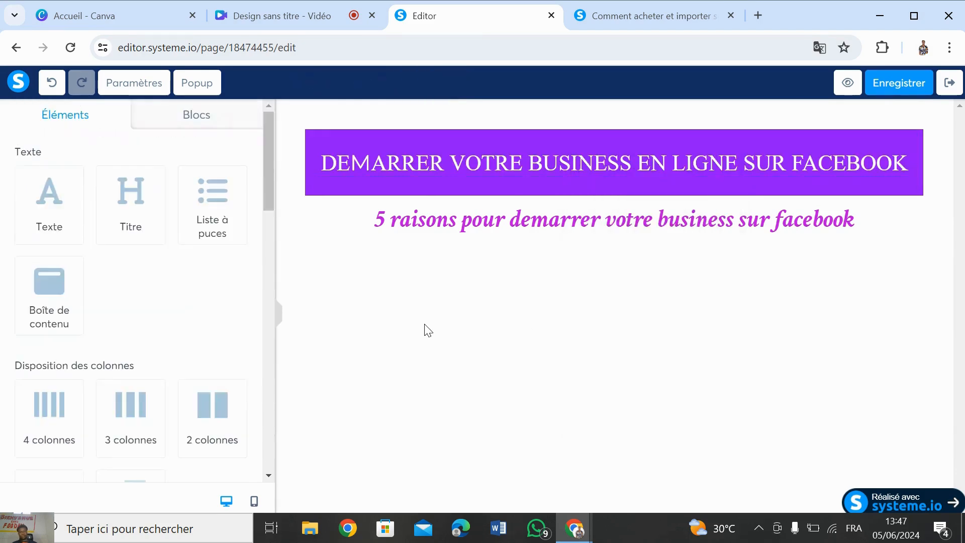
Step: Check what follows the subtitle on the reference page and place a video element (Vidéo) directly below the subtitle
click(663, 24)
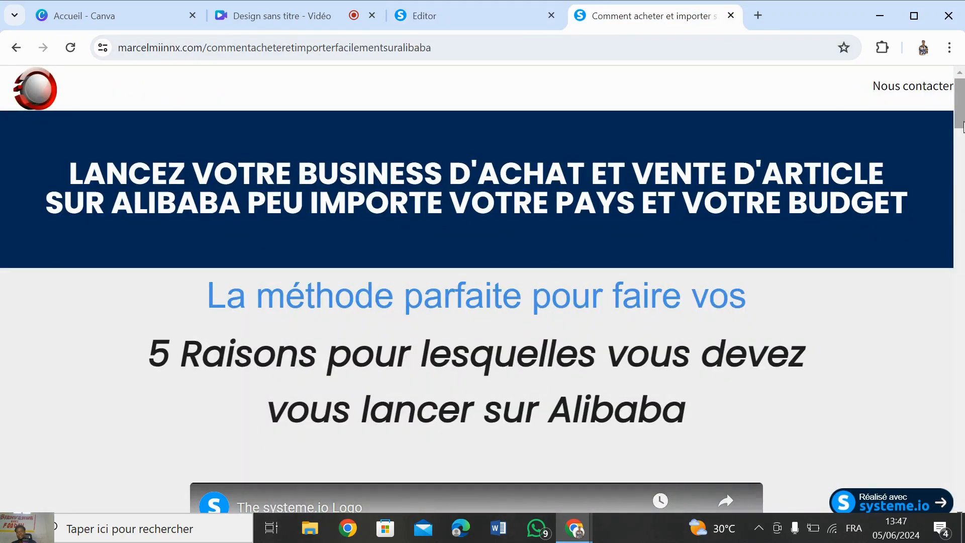
drag(963, 112, 963, 138)
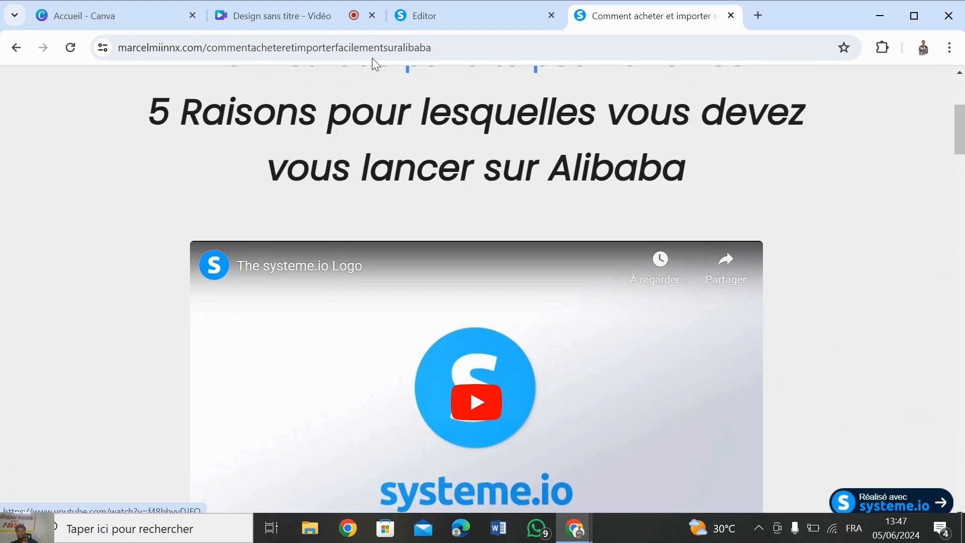
click(489, 22)
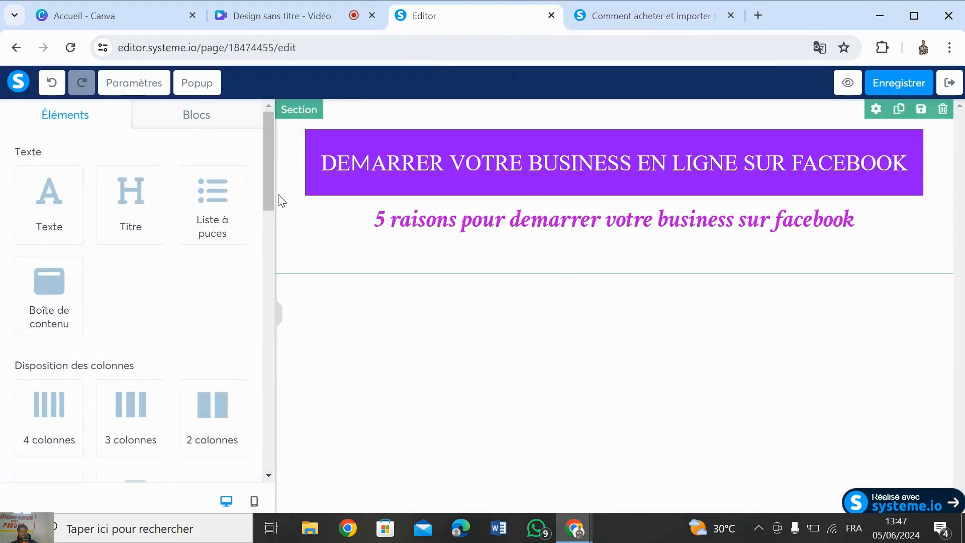
mouse_move(271, 194)
mouse_down()
mouse_move(267, 287)
mouse_move(258, 204)
mouse_up()
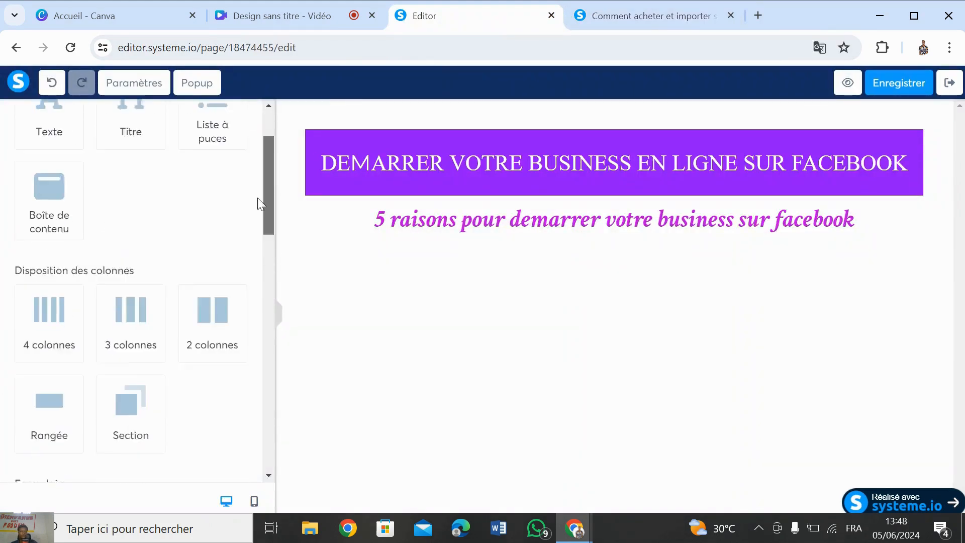
scroll(243, 285, down, 10)
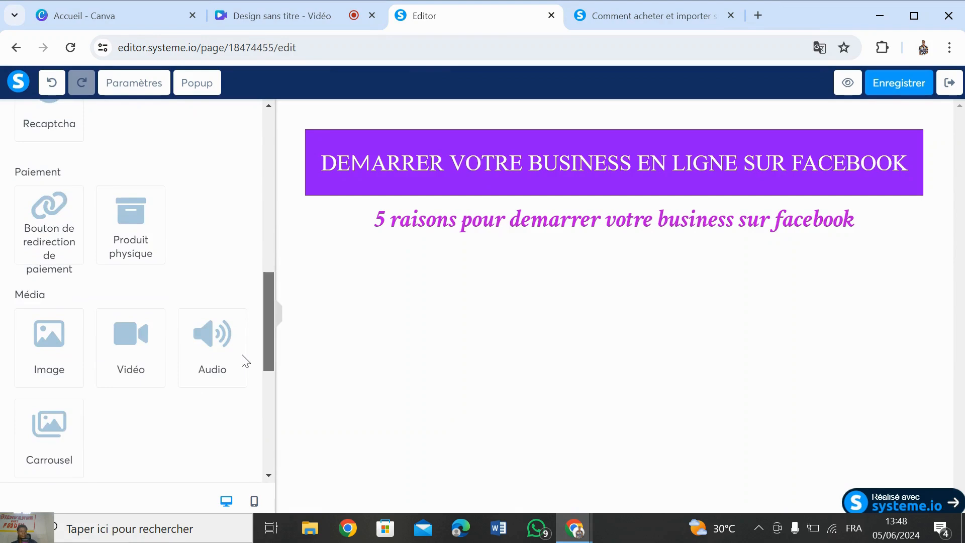
scroll(245, 372, down, 2)
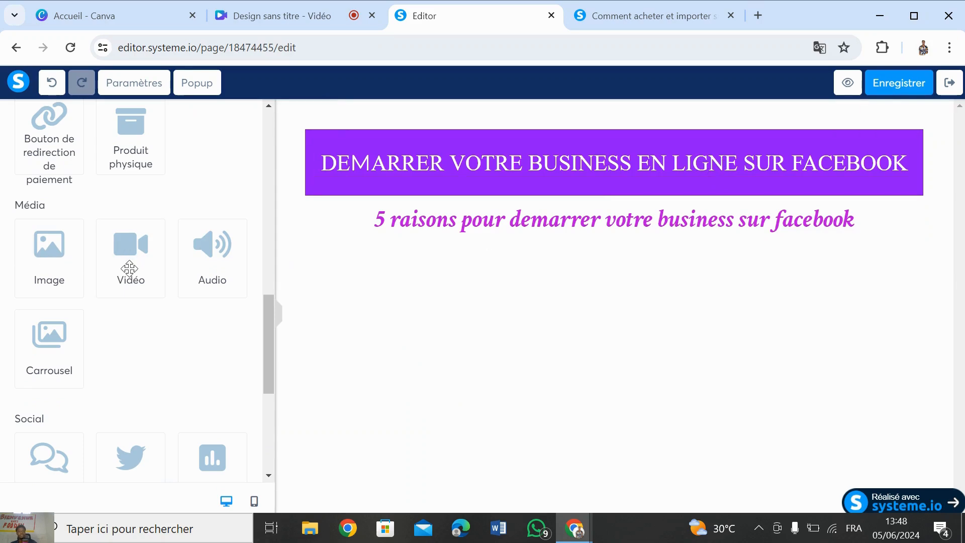
drag(126, 266, 555, 228)
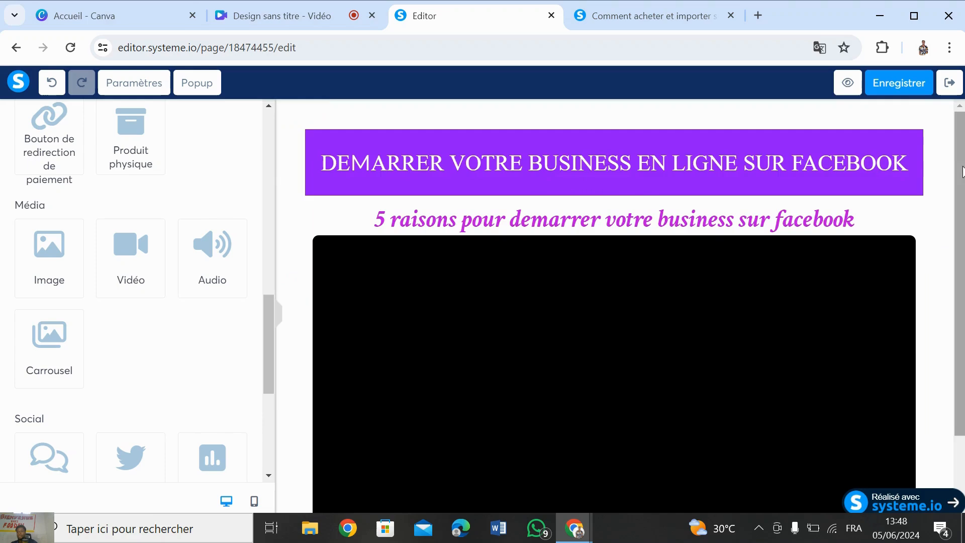
drag(959, 181, 960, 253)
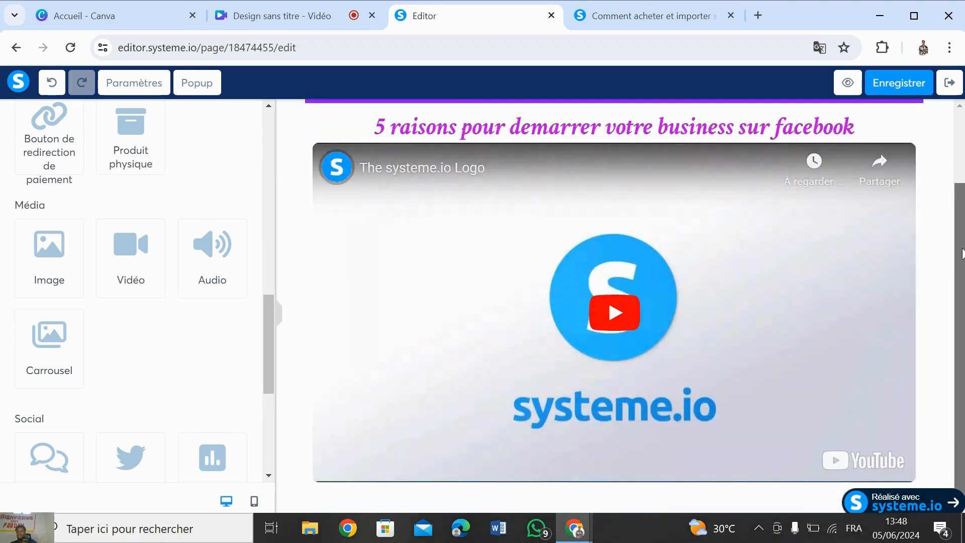
Step: Open the video element's settings and review the available video types (Type de vidéo)
click(345, 244)
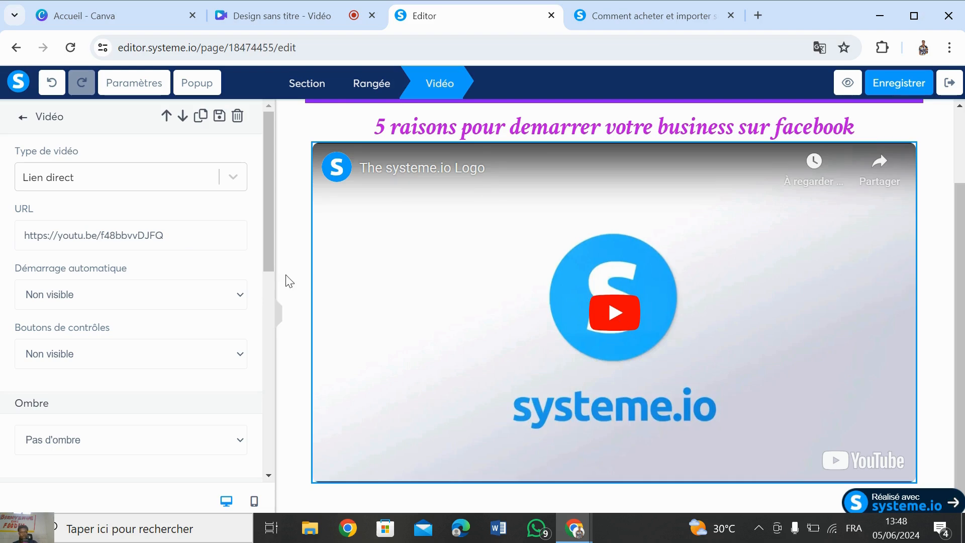
click(231, 176)
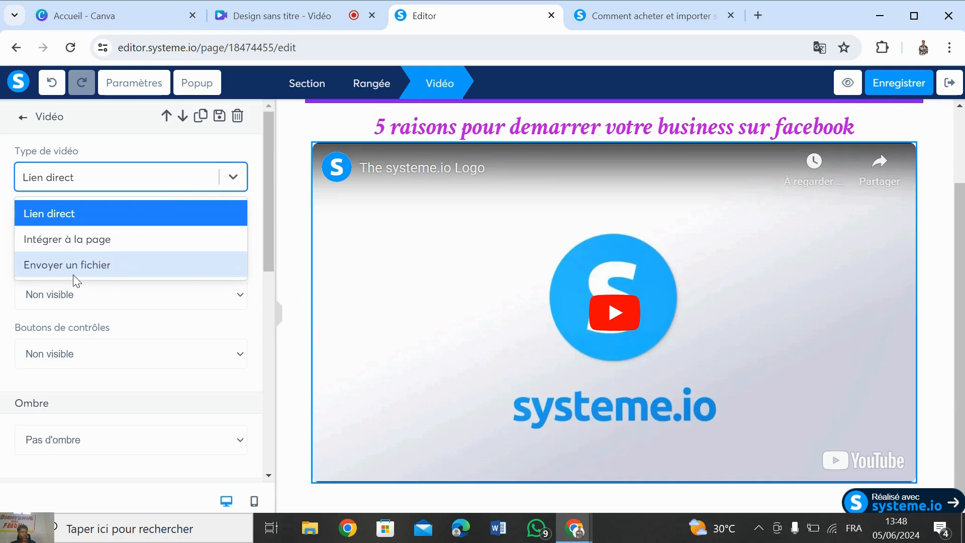
click(307, 283)
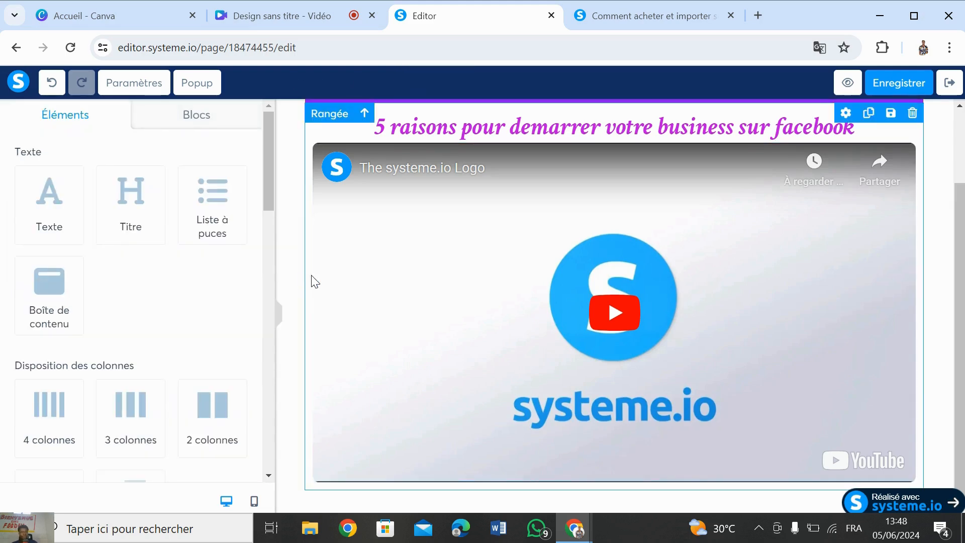
Step: Set the video's automatic start option (Démarrage automatique) to Visible
click(328, 269)
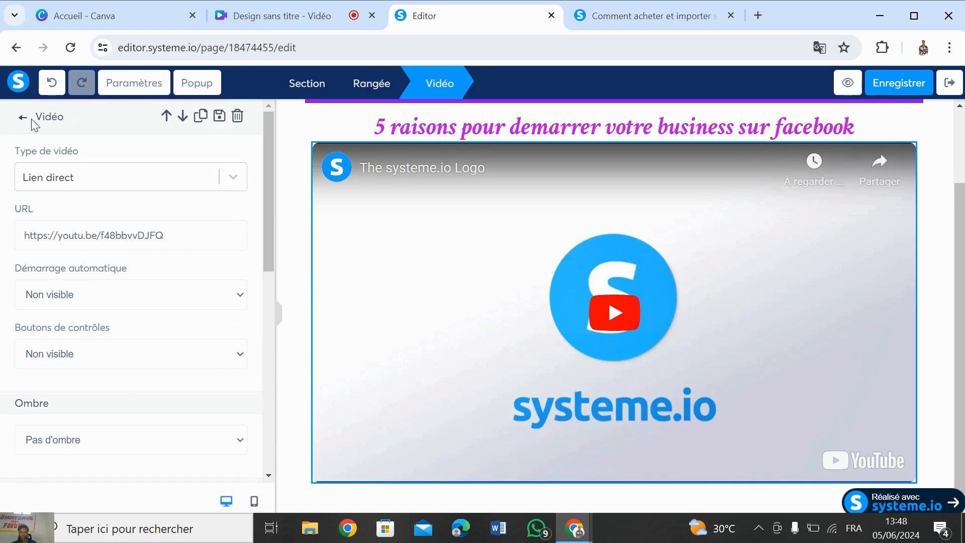
drag(273, 226, 270, 258)
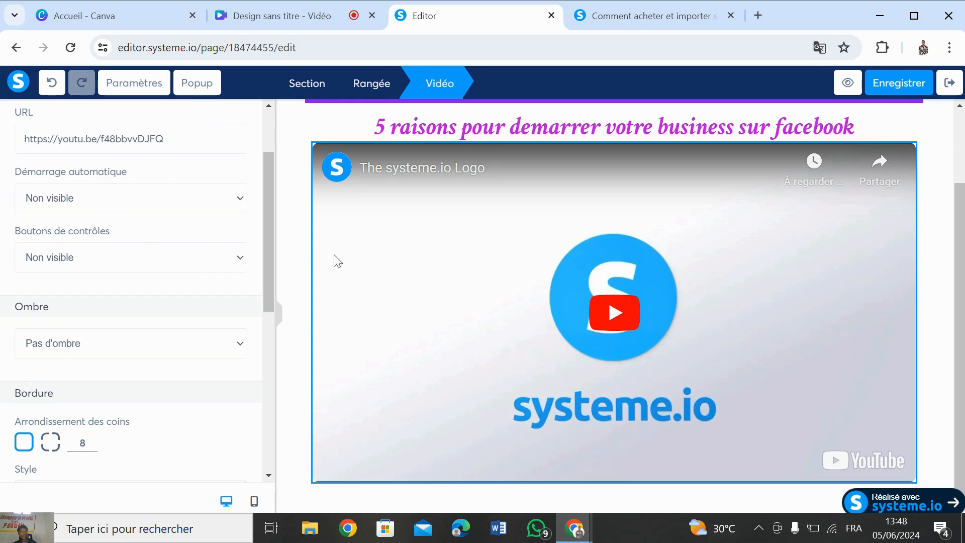
click(238, 199)
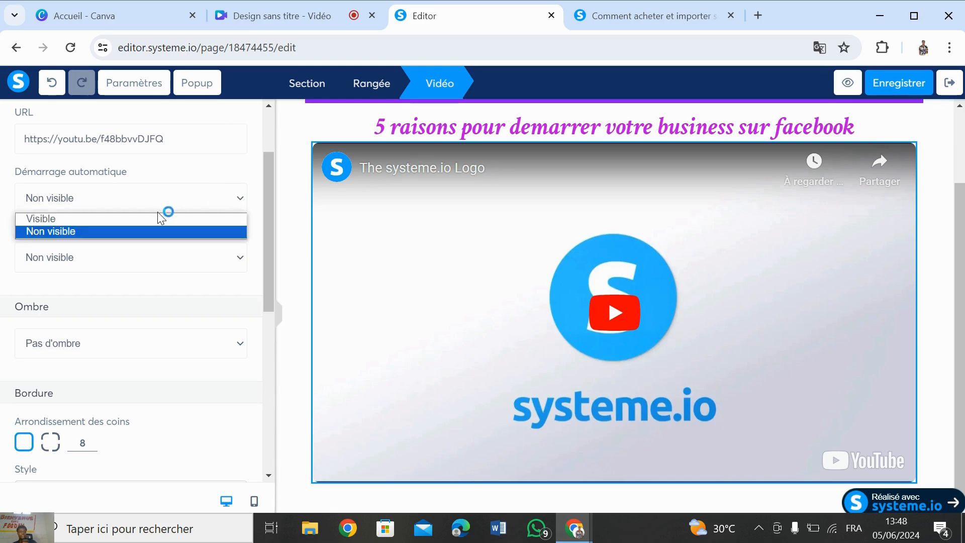
click(139, 219)
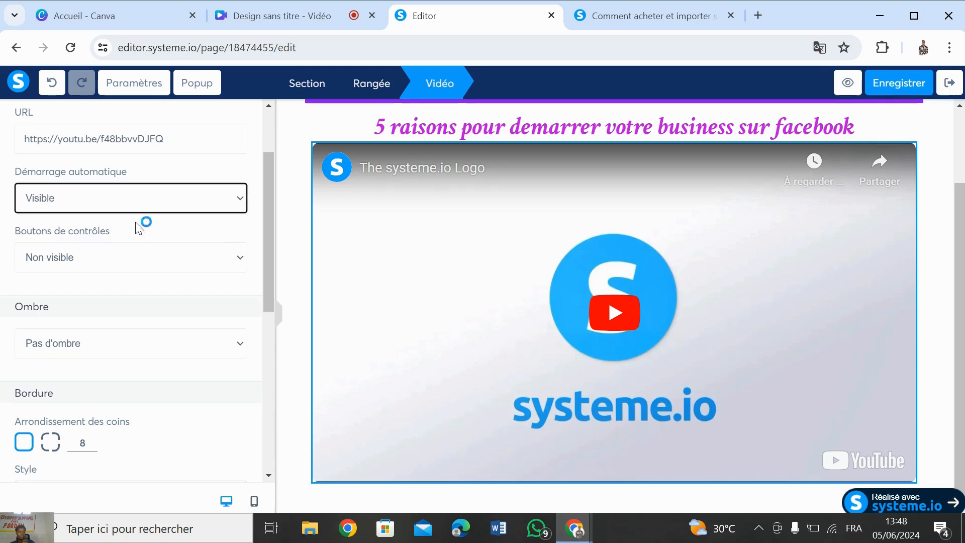
Step: Set the video's control buttons option (Boutons de contrôles) to Visible and check the page in mobile view before returning to desktop view
click(246, 259)
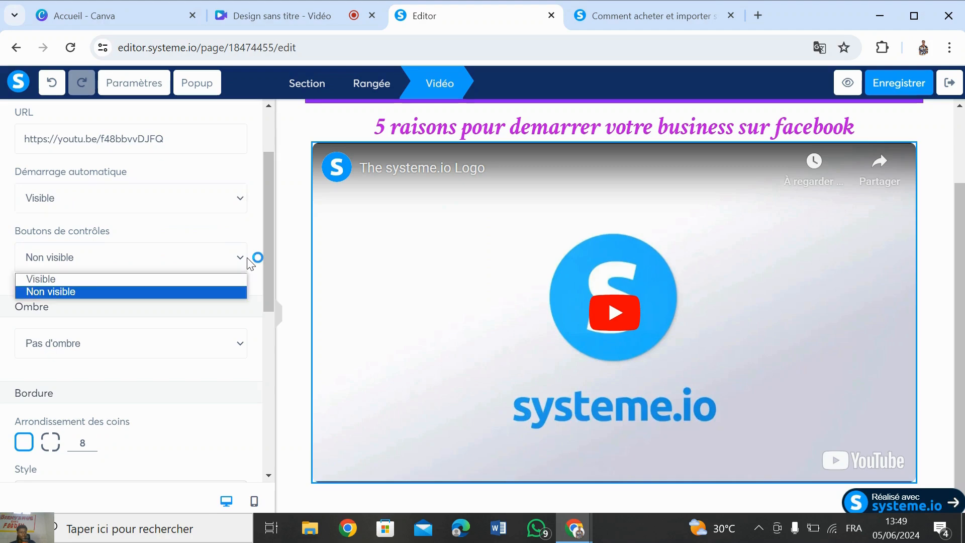
click(133, 280)
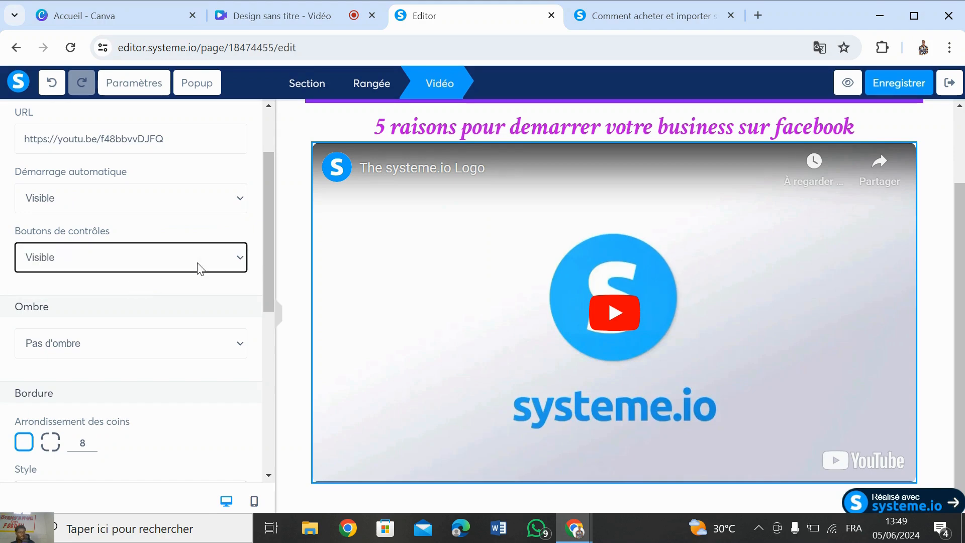
drag(267, 243, 267, 378)
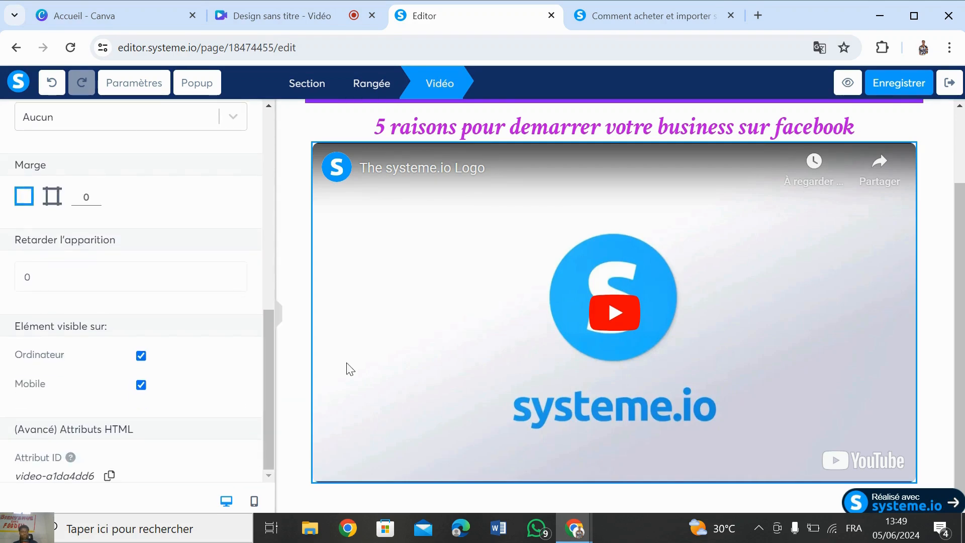
click(254, 501)
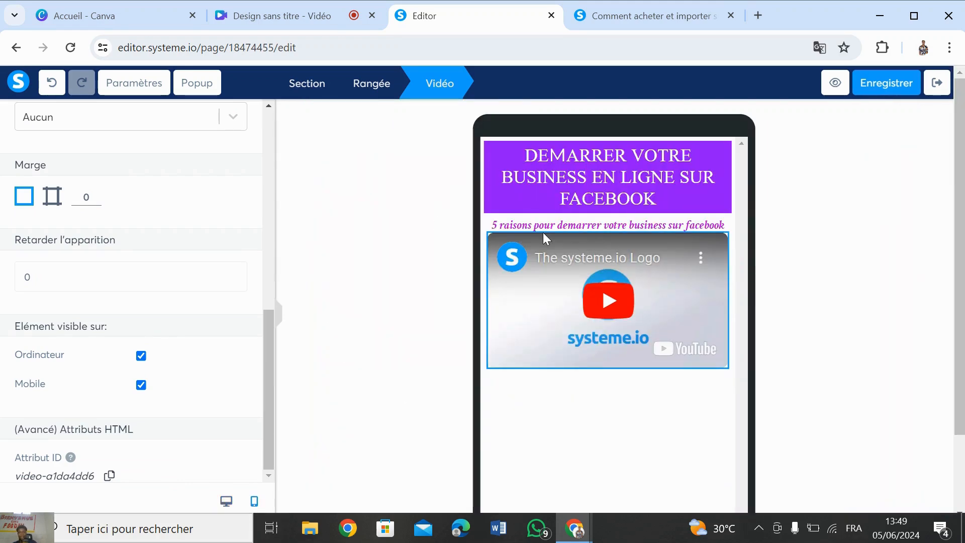
click(226, 501)
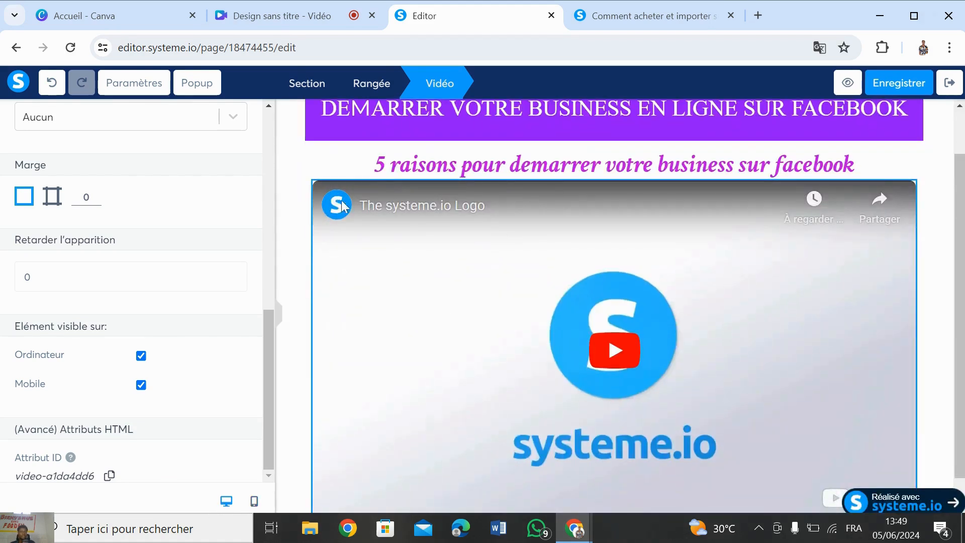
Step: Switch the video's margin to individual sides and set its top margin (En haut) to 19
click(54, 207)
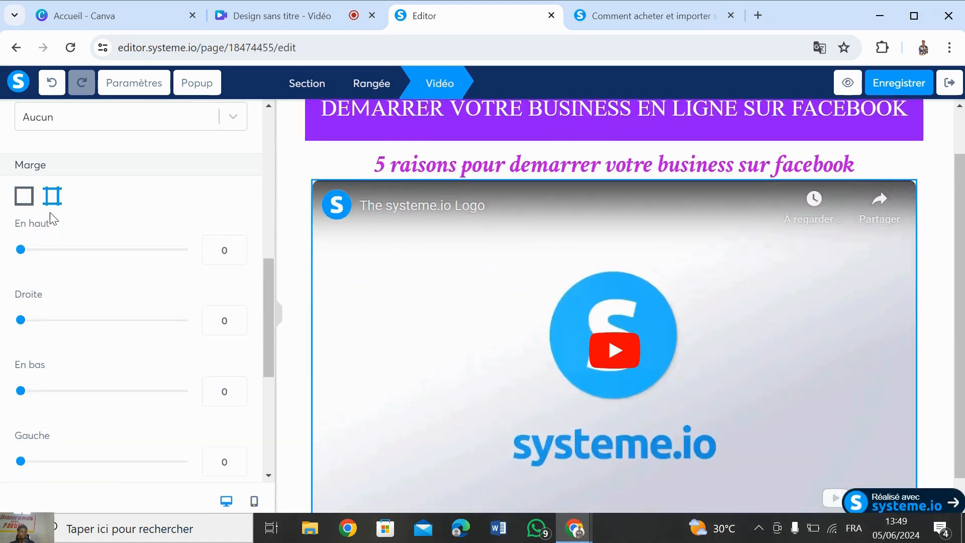
drag(35, 254, 36, 254)
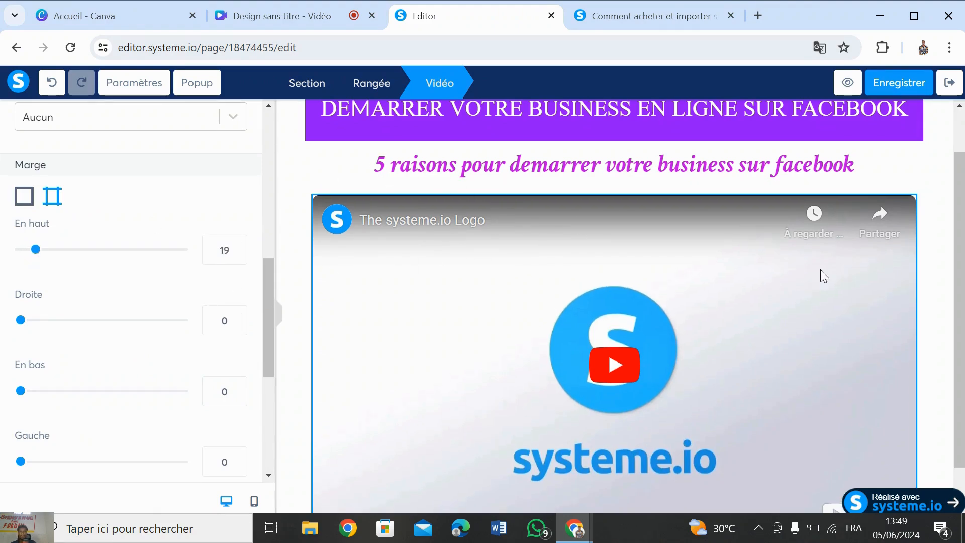
click(948, 365)
drag(964, 316, 964, 356)
scroll(825, 265, up, 2)
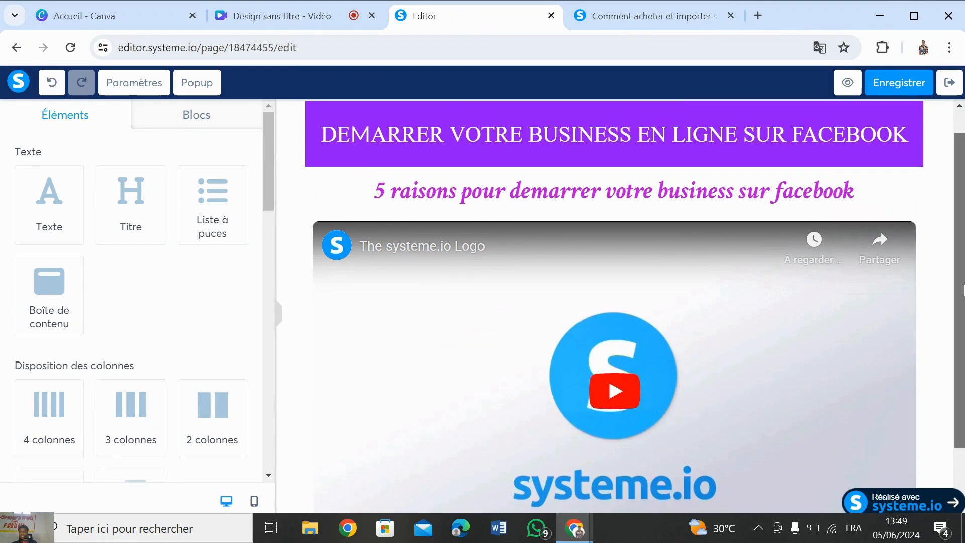
scroll(452, 302, down, 2)
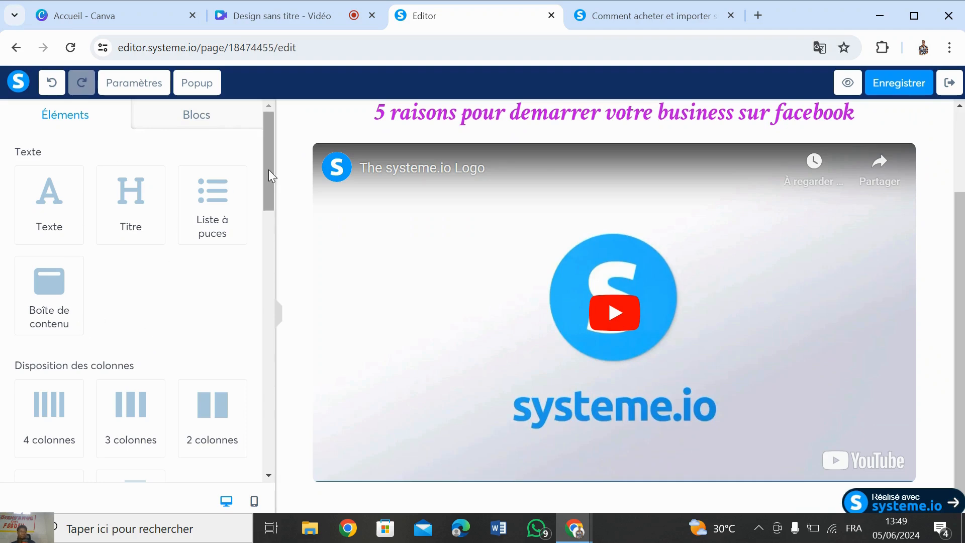
Step: Place a button element (Bouton) directly below the video
drag(270, 168, 269, 221)
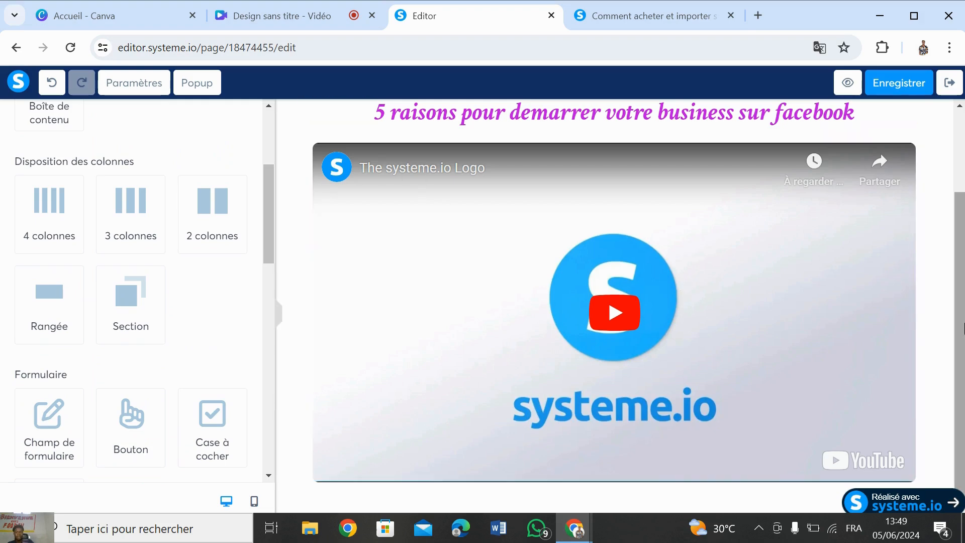
scroll(963, 319, up, 2)
scroll(963, 319, down, 2)
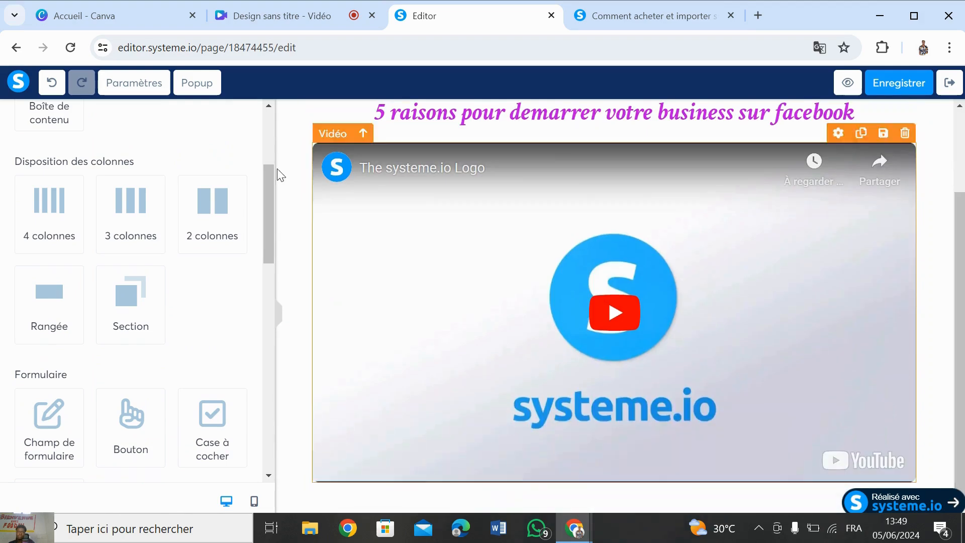
drag(269, 204, 270, 151)
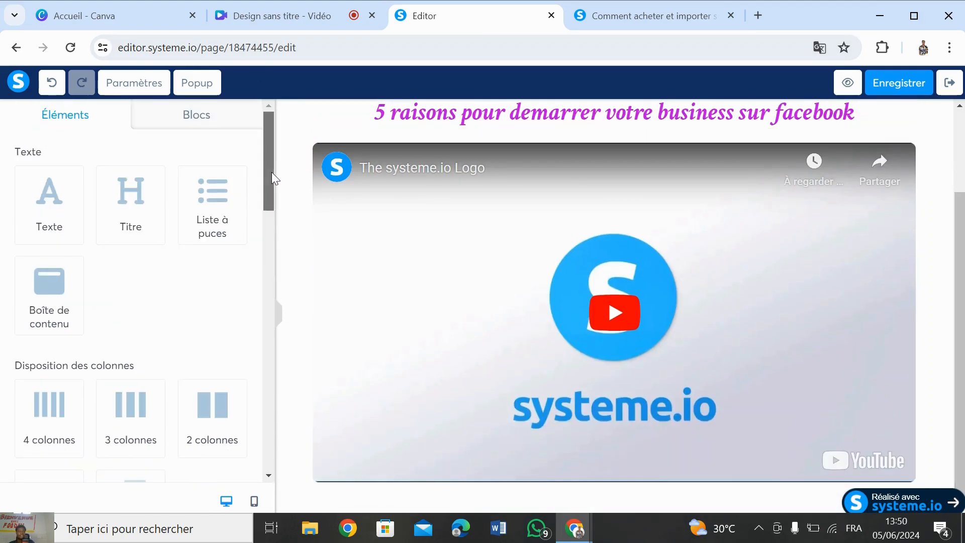
drag(271, 172, 260, 340)
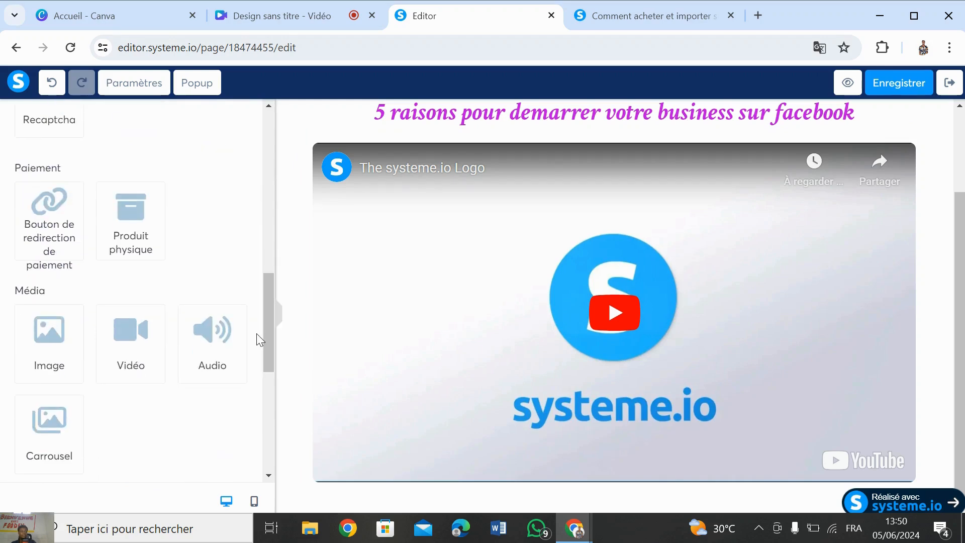
drag(270, 303, 257, 228)
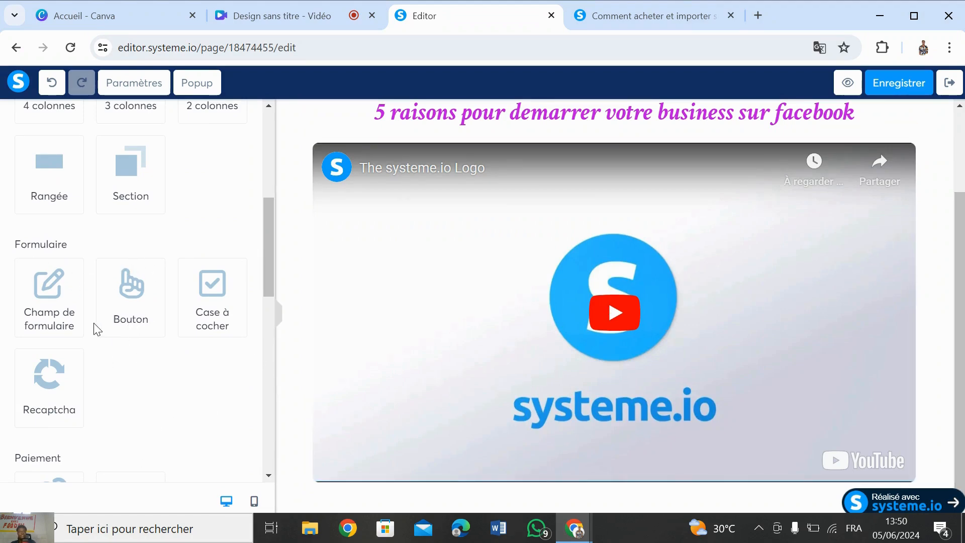
drag(137, 289, 595, 476)
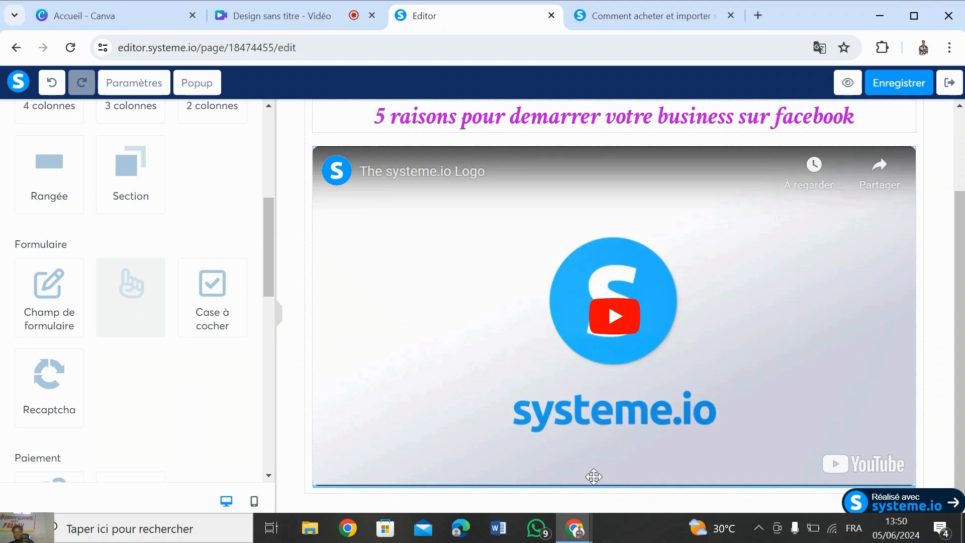
scroll(961, 366, down, 2)
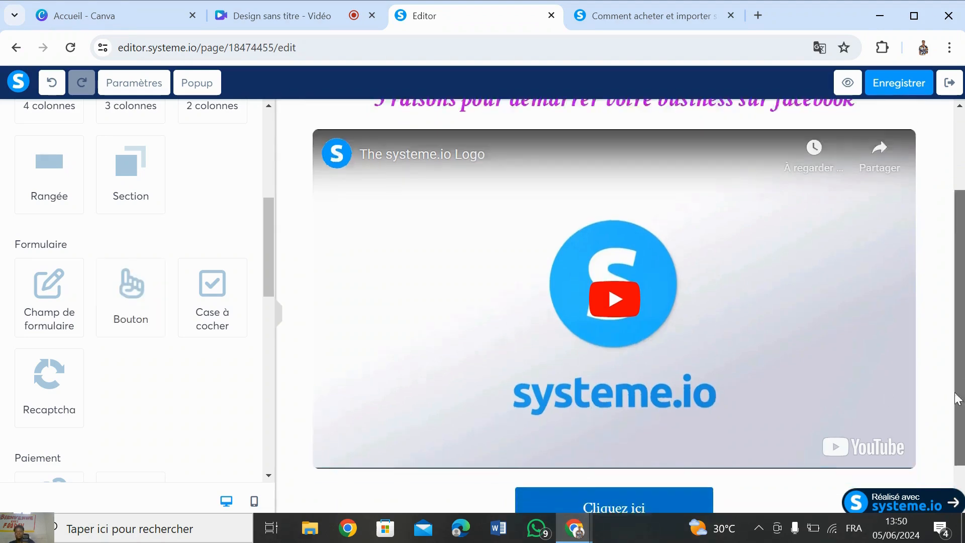
Step: Open the new button's settings and check the call-to-action button below the video on the reference page
click(606, 454)
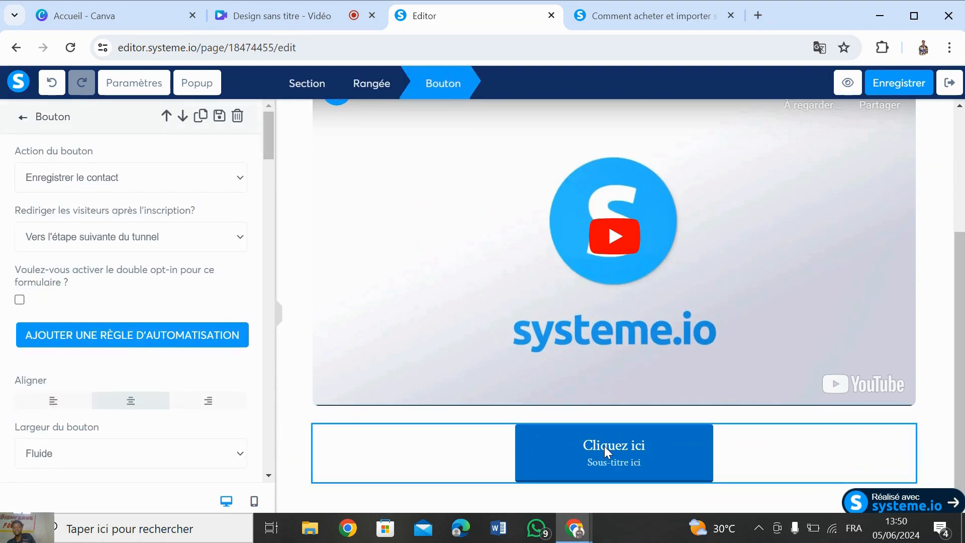
click(642, 23)
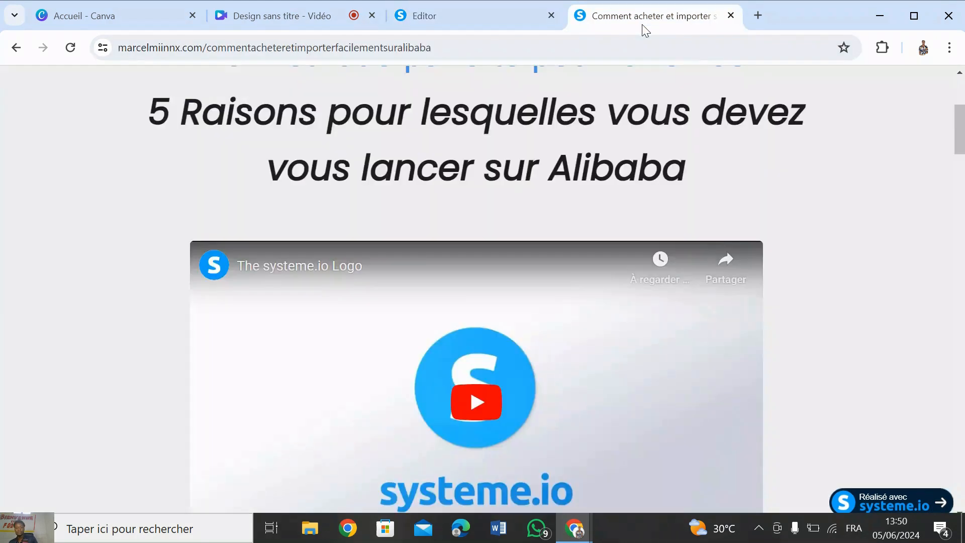
drag(960, 146, 960, 186)
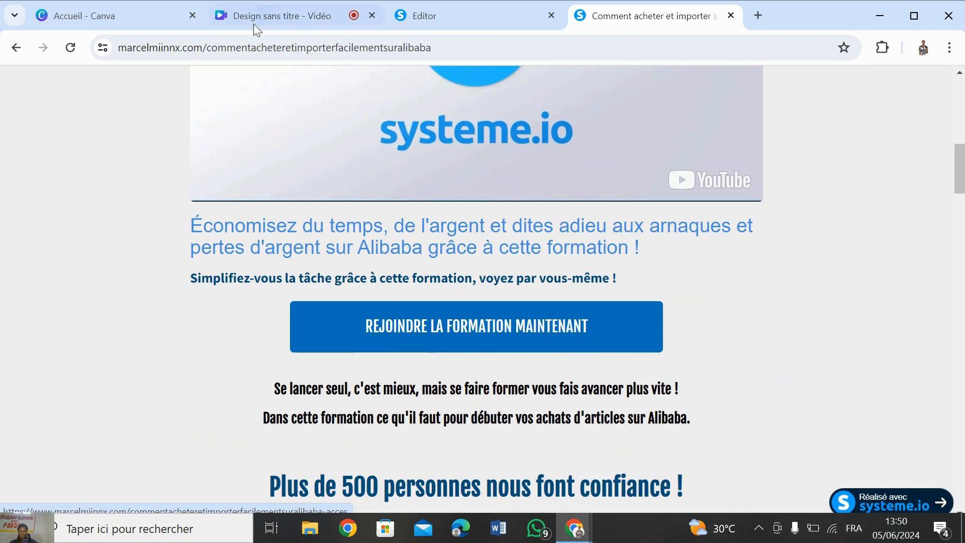
click(476, 26)
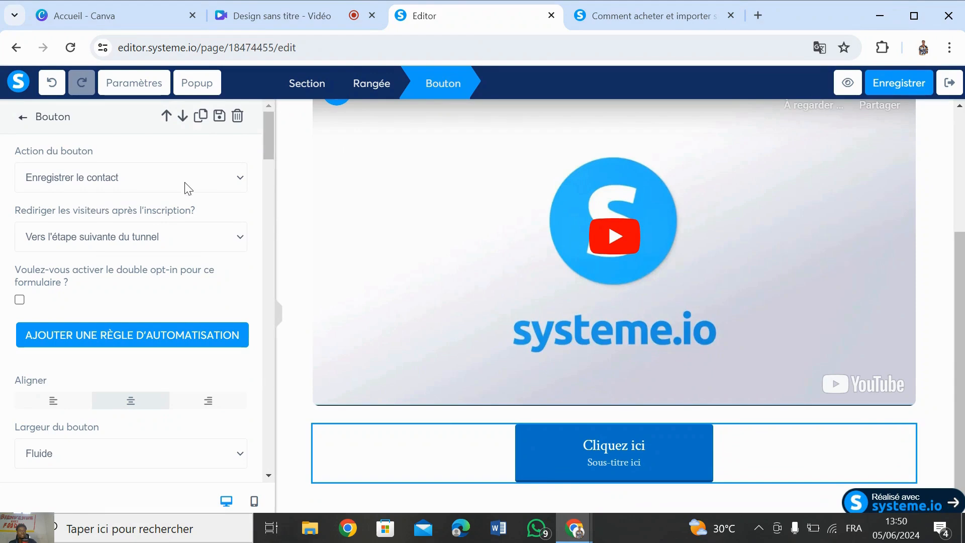
Step: Set the button's action to Vers l'étape suivante du tunnel and its alignment to centred
click(234, 184)
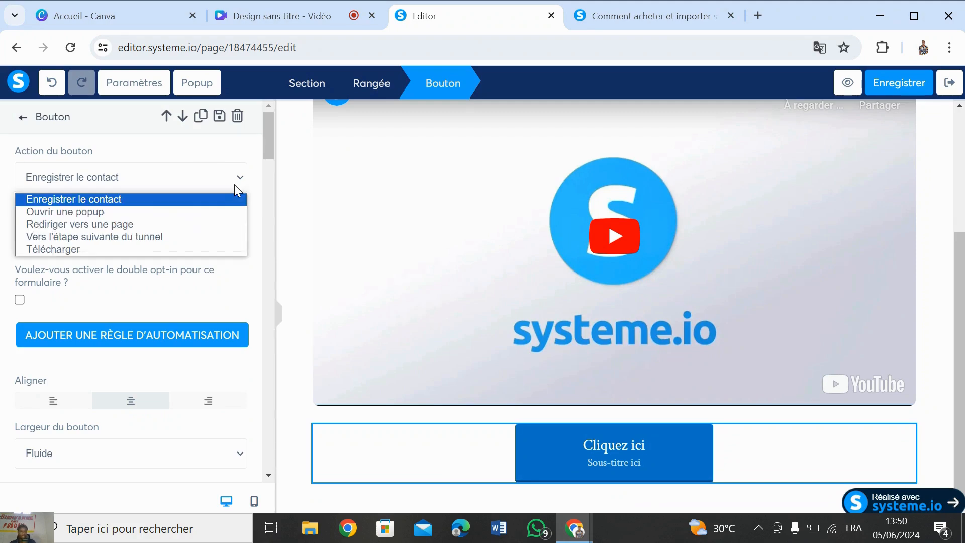
click(136, 236)
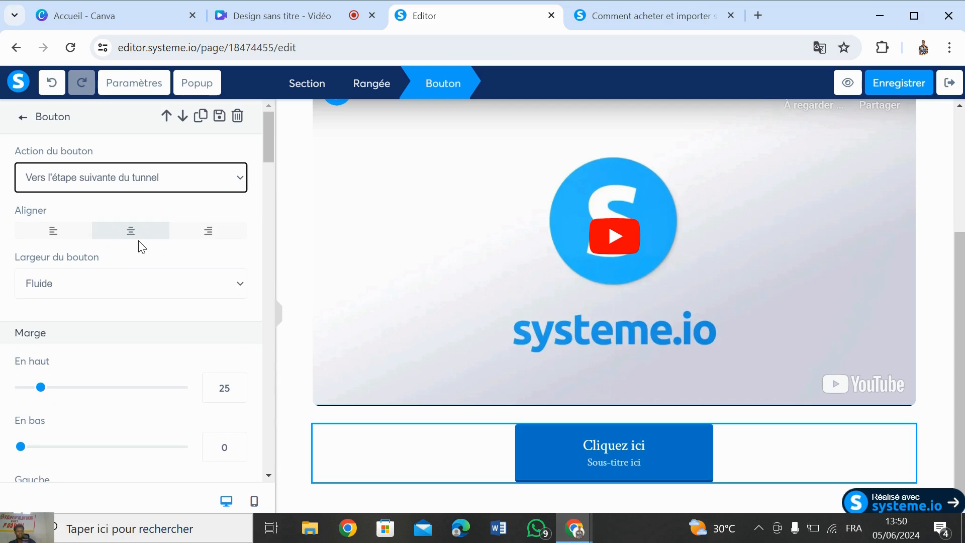
click(50, 229)
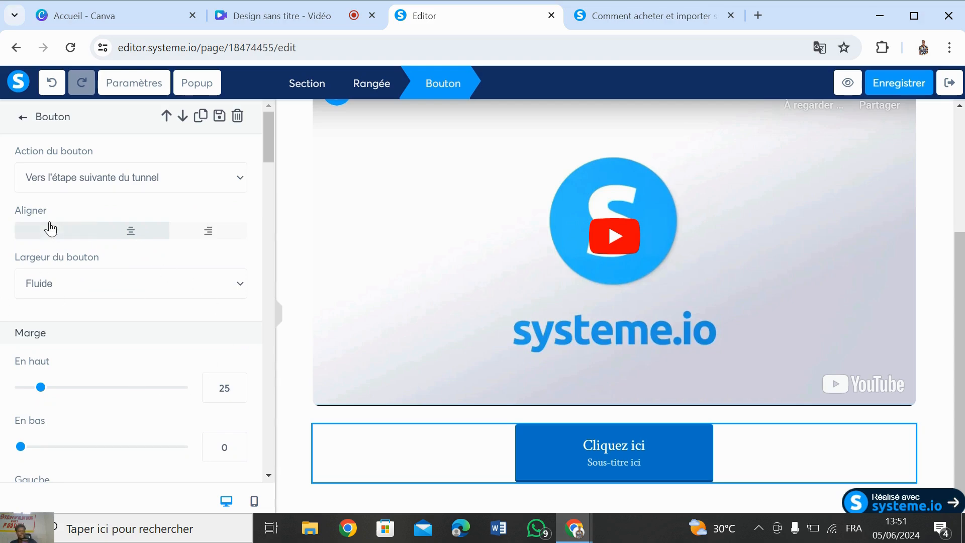
click(121, 233)
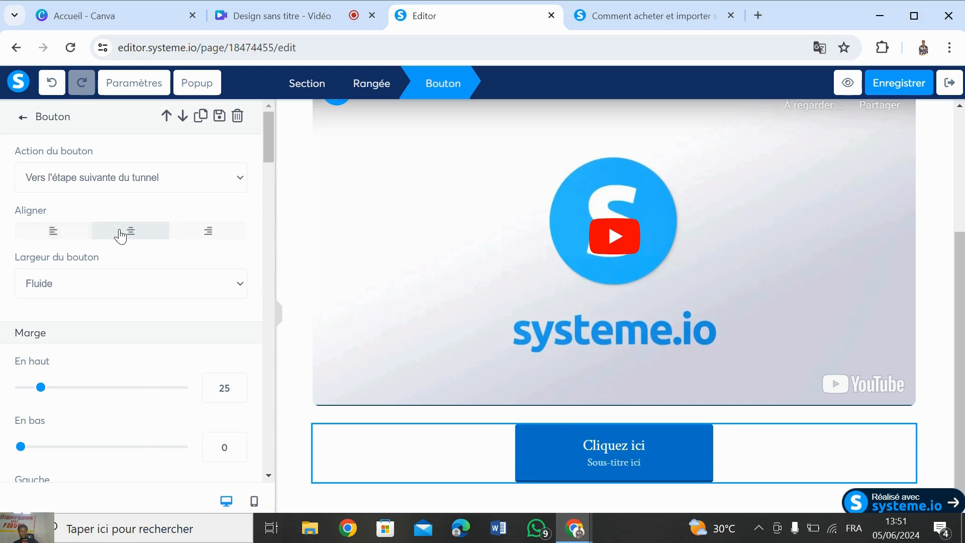
Step: Try the Remplir en largeur width on the button, then return its width to Fluide
mouse_move(270, 157)
mouse_down()
mouse_move(268, 197)
mouse_move(266, 168)
mouse_up()
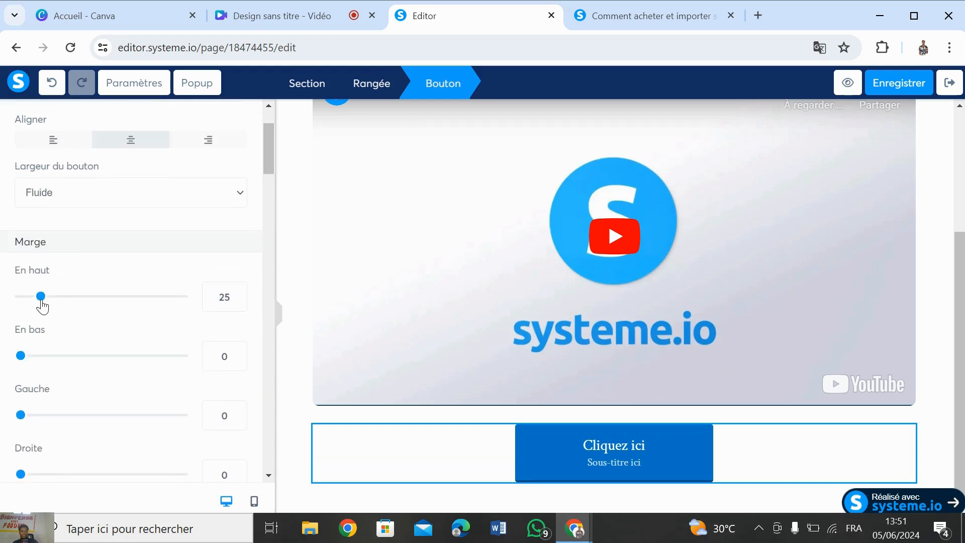
click(114, 195)
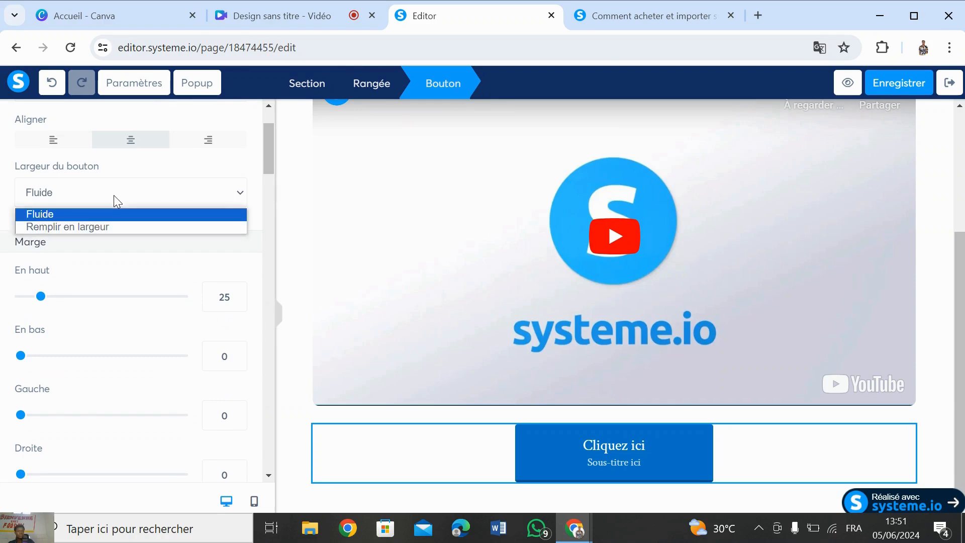
click(119, 229)
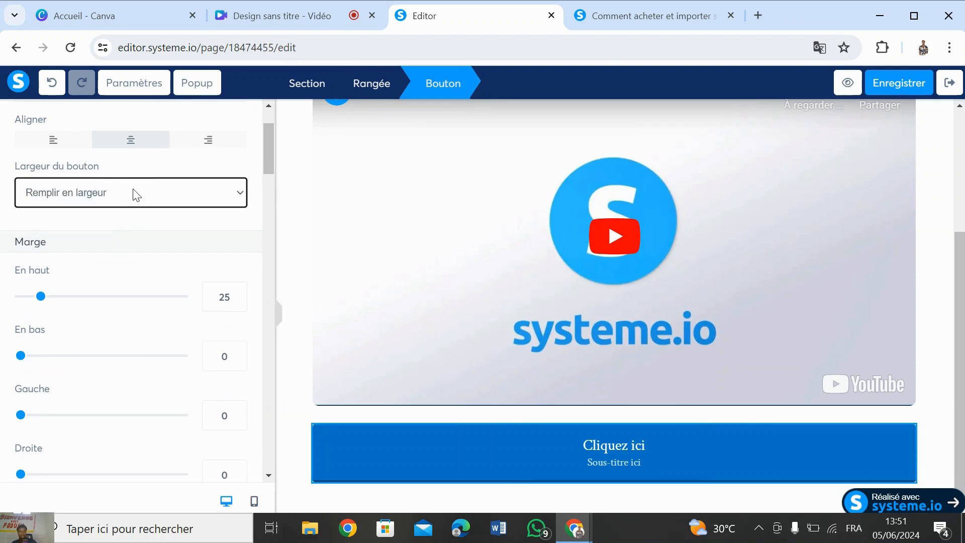
click(136, 195)
click(104, 211)
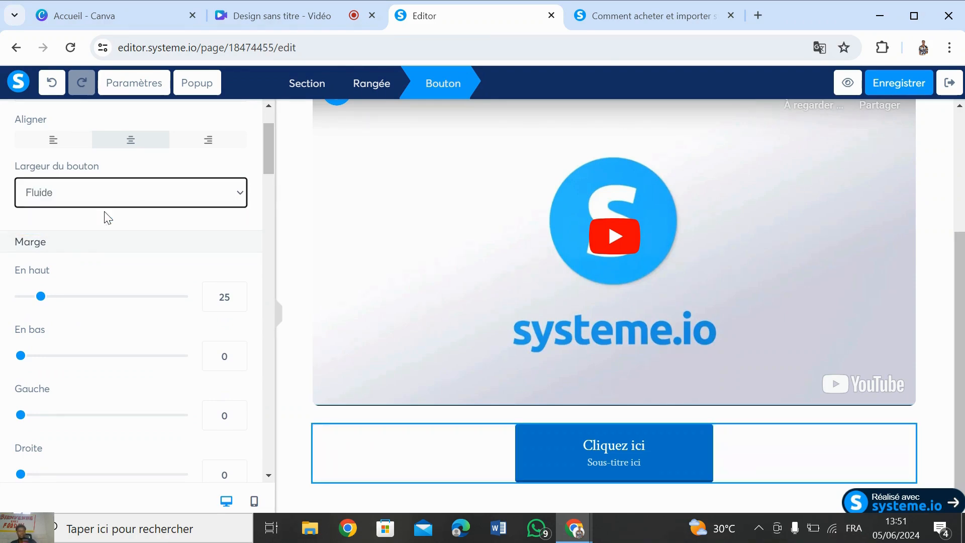
Step: Change the button's text to REJOINDRE LA FORMATION MAINTENANT
drag(264, 153, 254, 195)
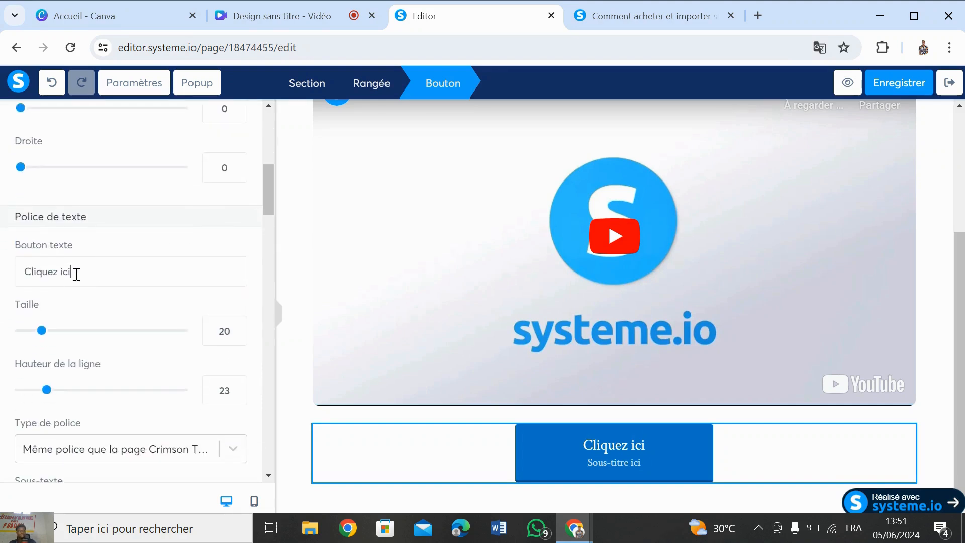
drag(73, 272, 18, 272)
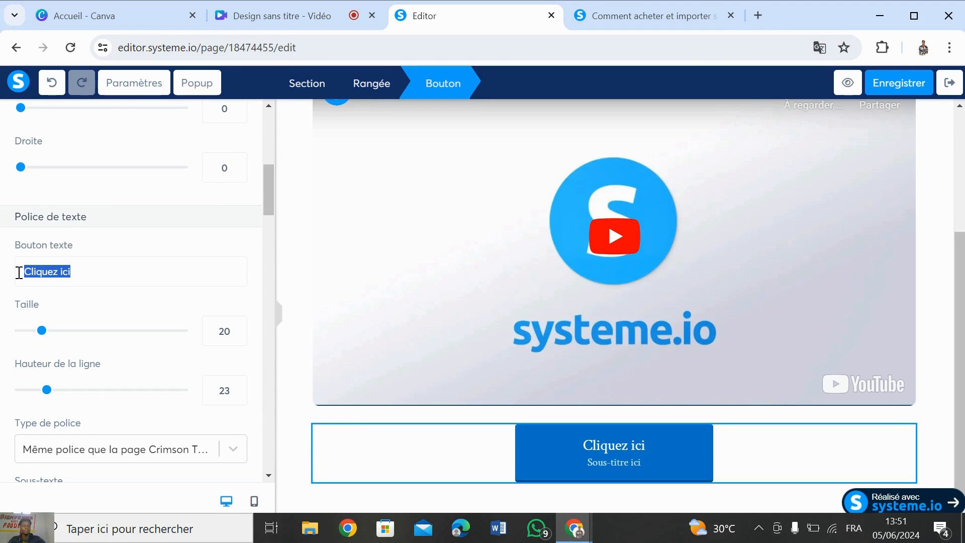
text(REJOINDRE LA FORMATION MAINTENANT)
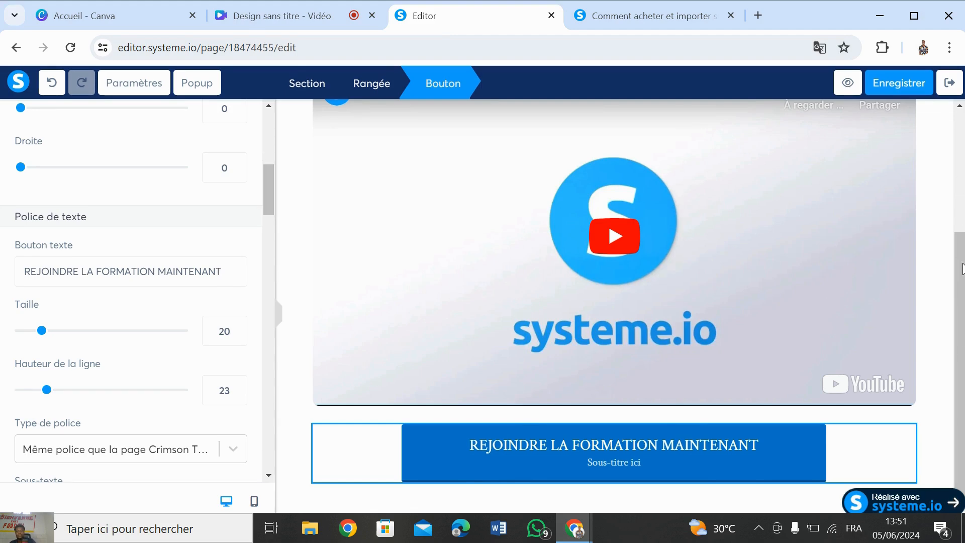
drag(964, 306, 961, 126)
drag(959, 254, 959, 369)
Step: Change the button's background colour to the default purple 9013FE
click(419, 468)
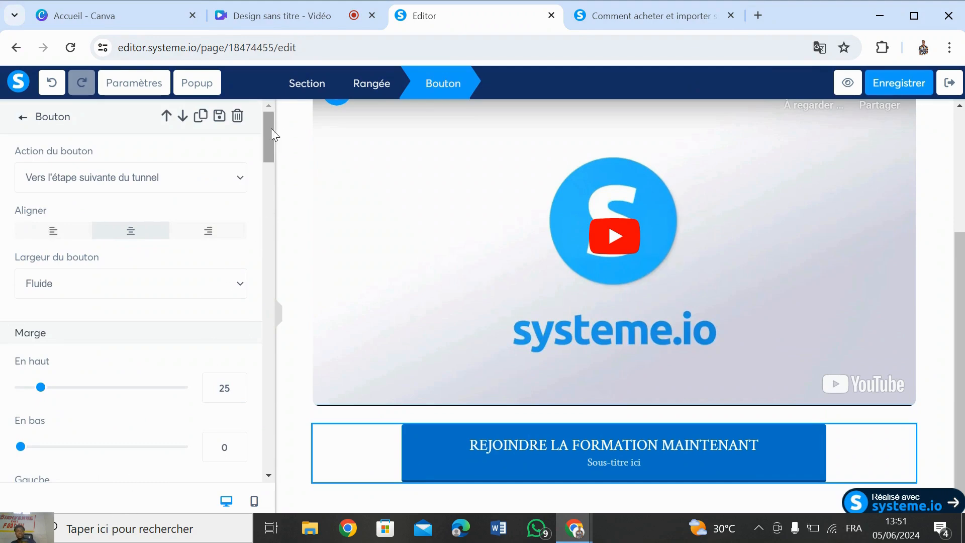
drag(270, 131, 260, 243)
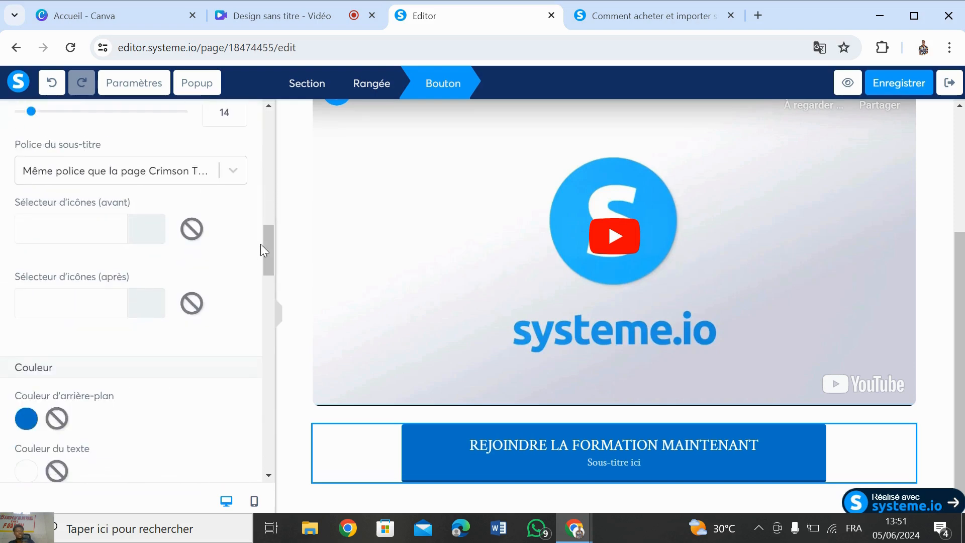
click(25, 423)
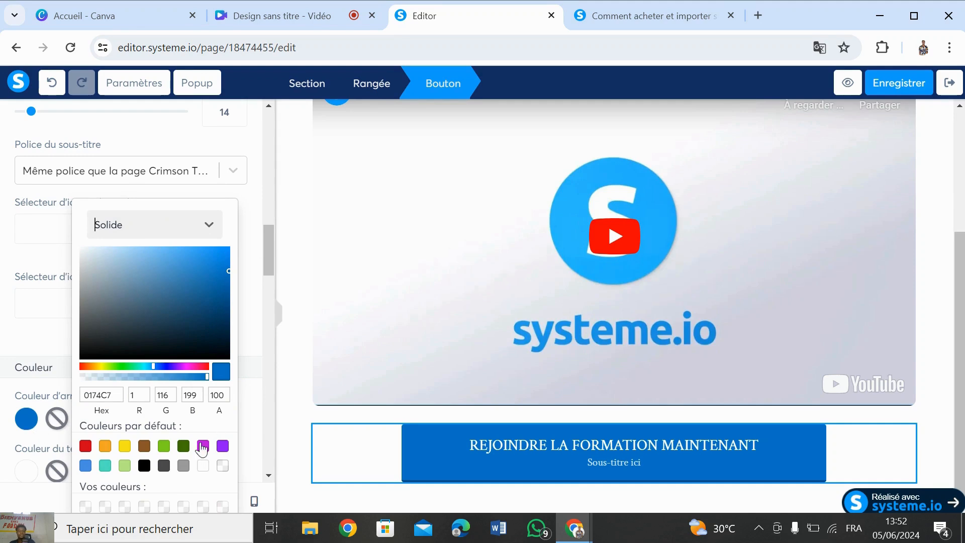
click(221, 447)
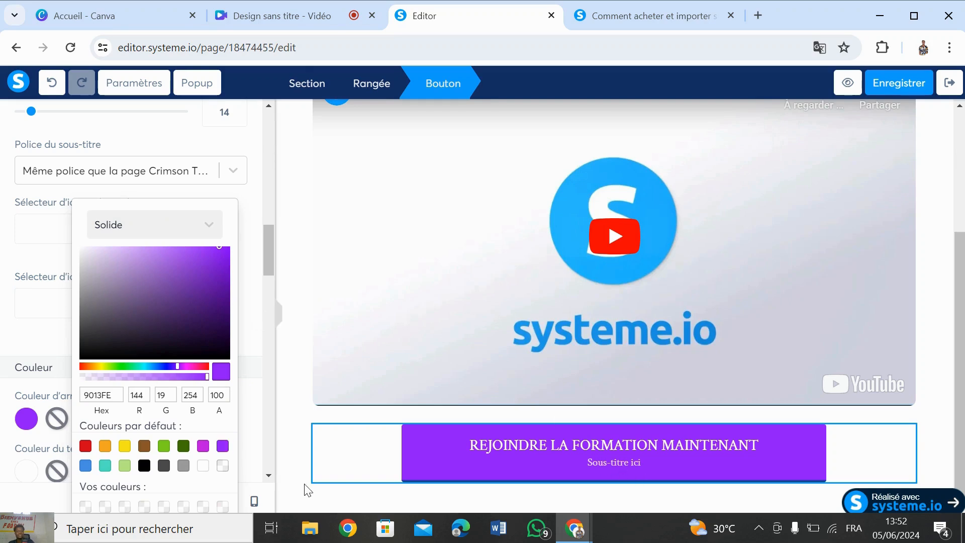
Step: Remove the placeholder subtitle text Sous-titre ici from the REJOINDRE LA FORMATION MAINTENANT button
click(352, 459)
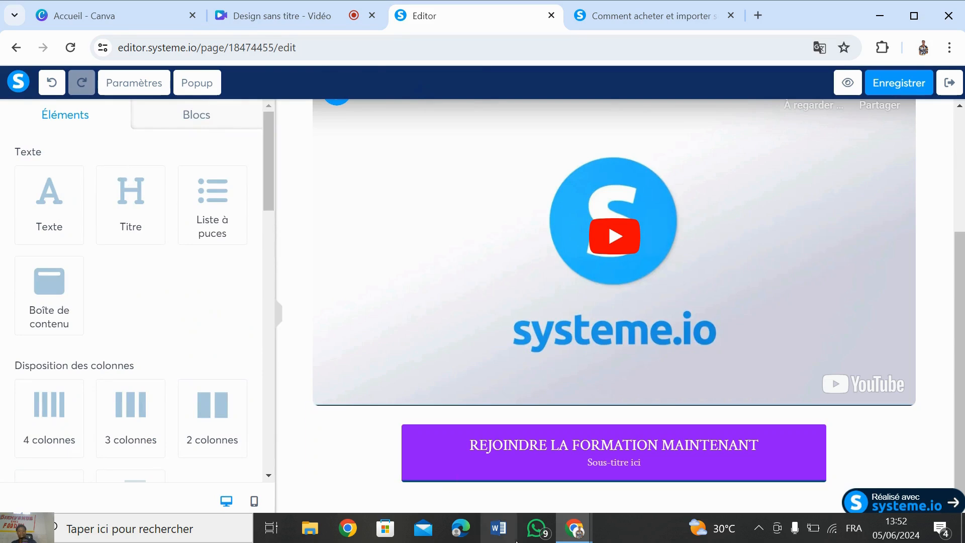
click(405, 471)
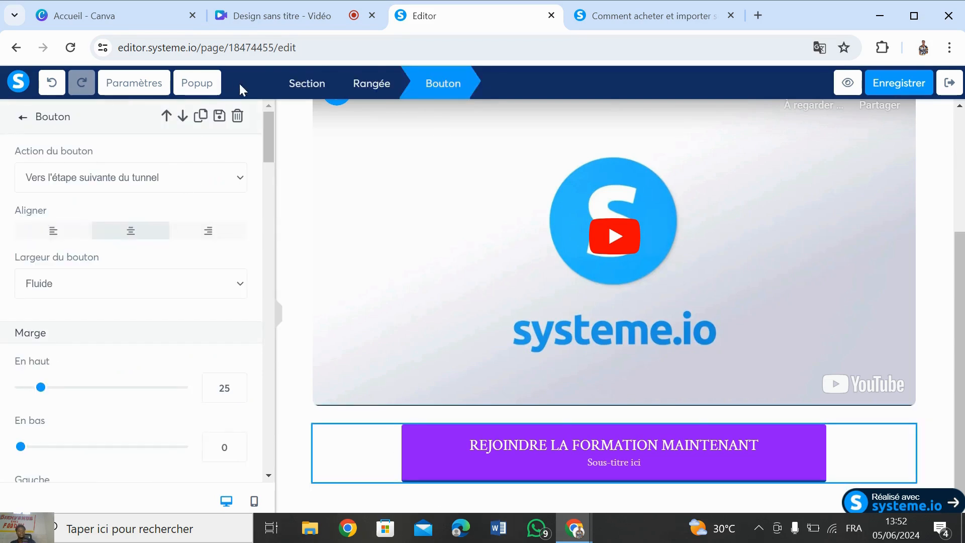
drag(269, 137, 261, 227)
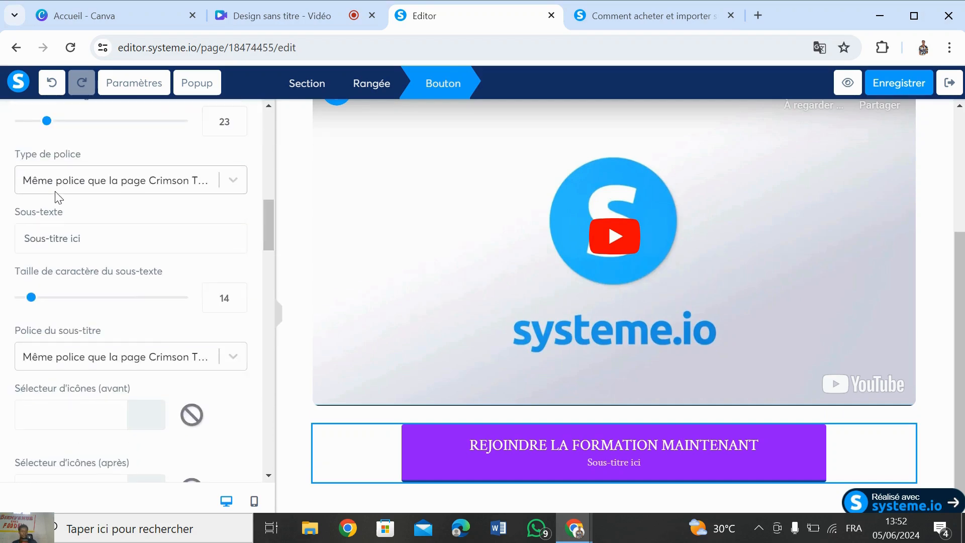
triple_click(59, 242)
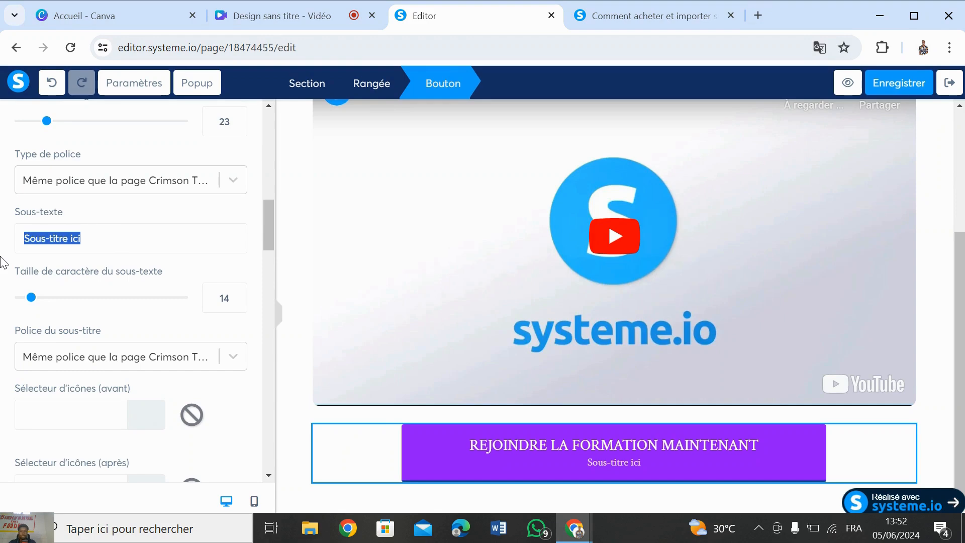
key(BackSpace)
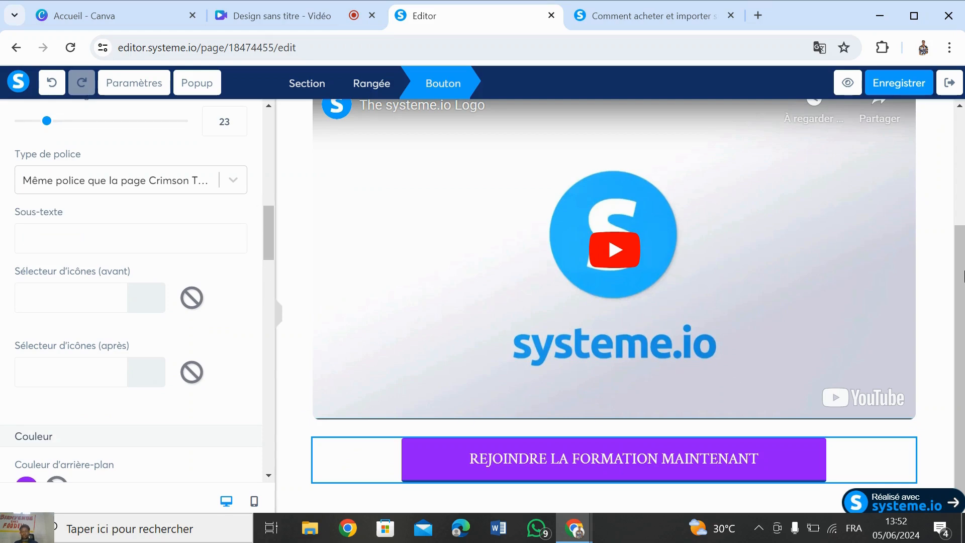
click(963, 272)
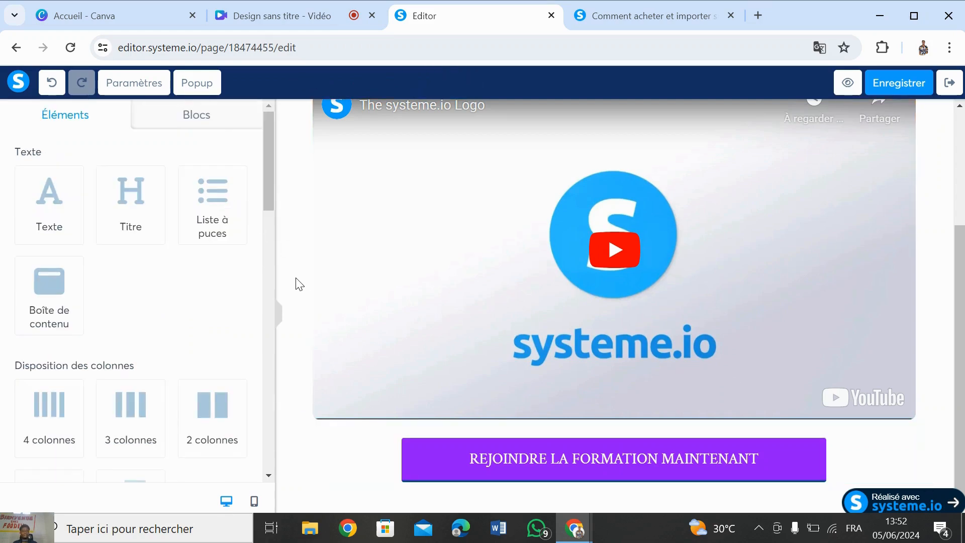
click(964, 304)
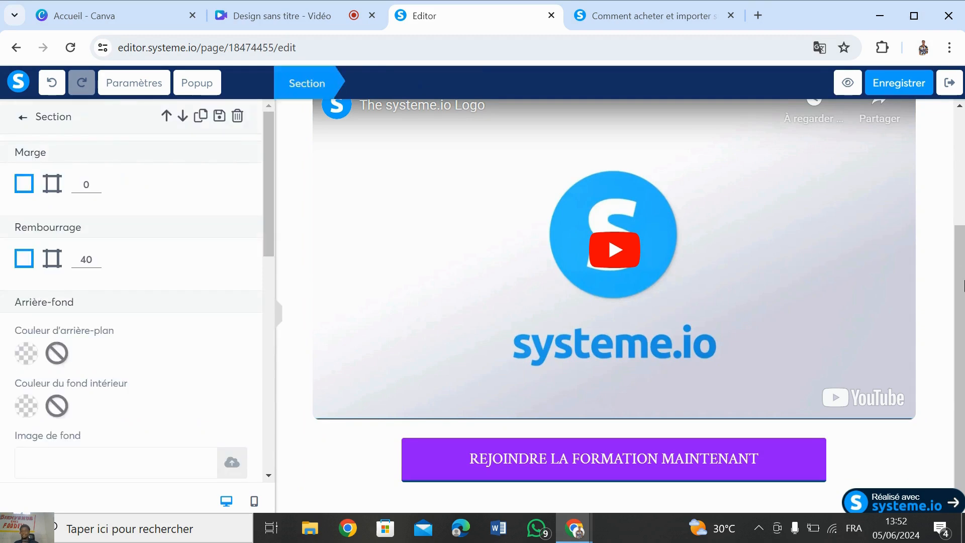
drag(963, 283, 873, 263)
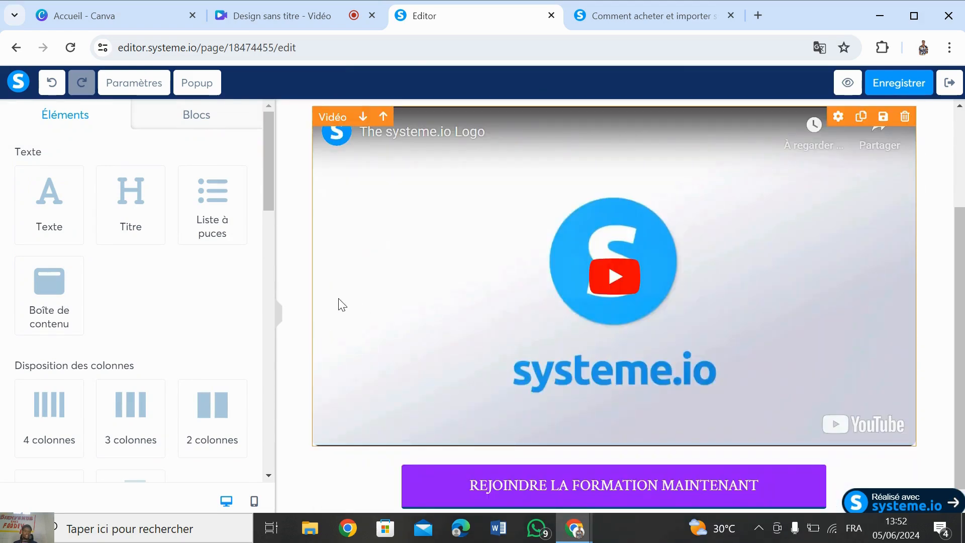
Step: Reduce the button's text size in the mobile layout until it fits on one line, and return to the desktop layout
click(254, 501)
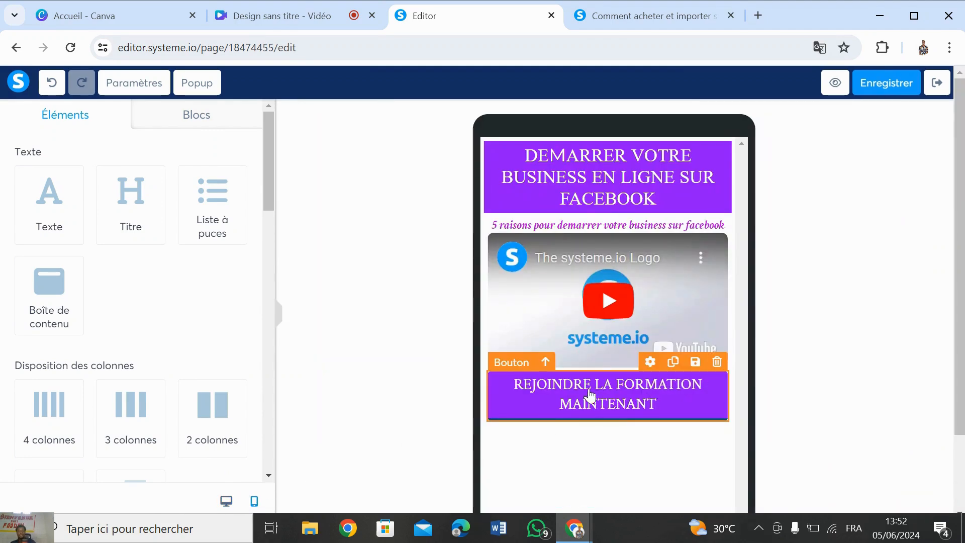
click(599, 403)
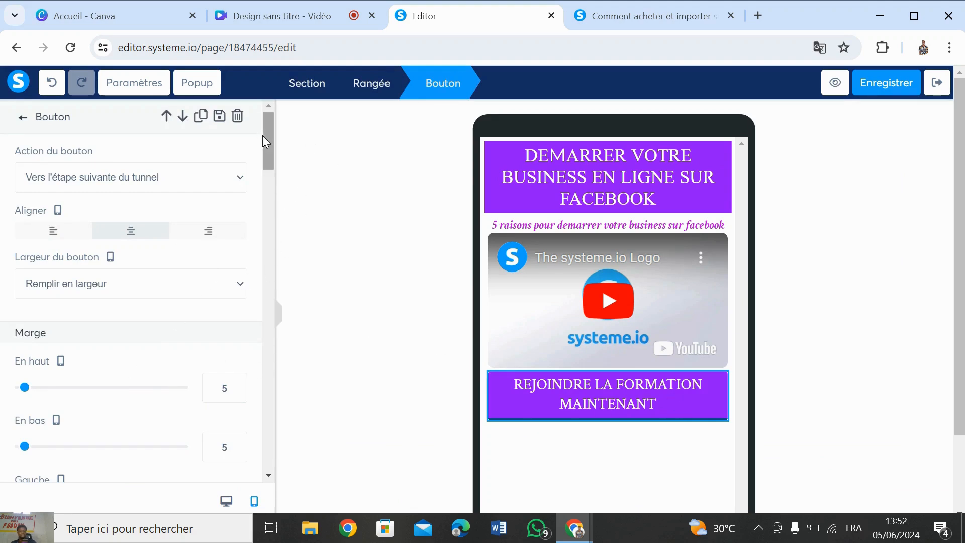
mouse_move(265, 137)
mouse_down()
mouse_move(263, 156)
mouse_move(261, 127)
mouse_up()
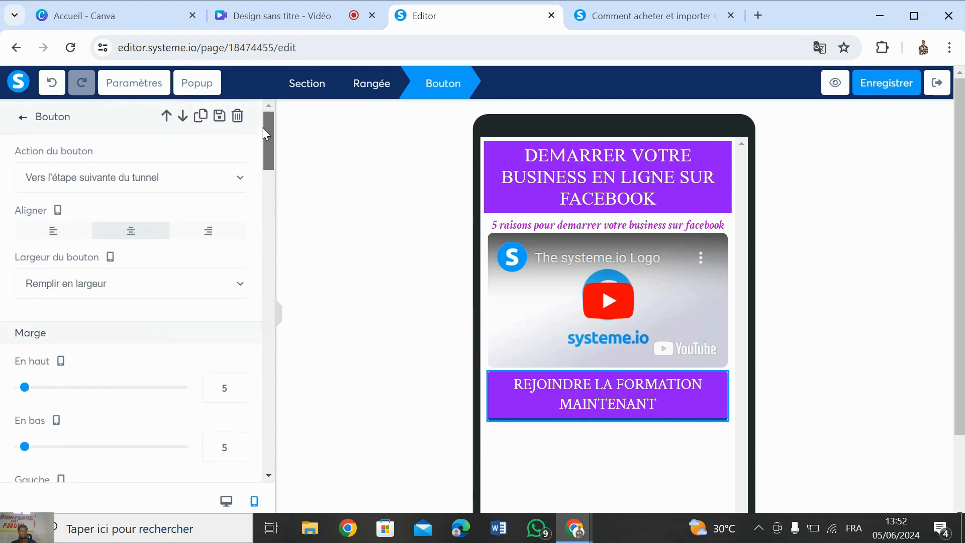
click(584, 395)
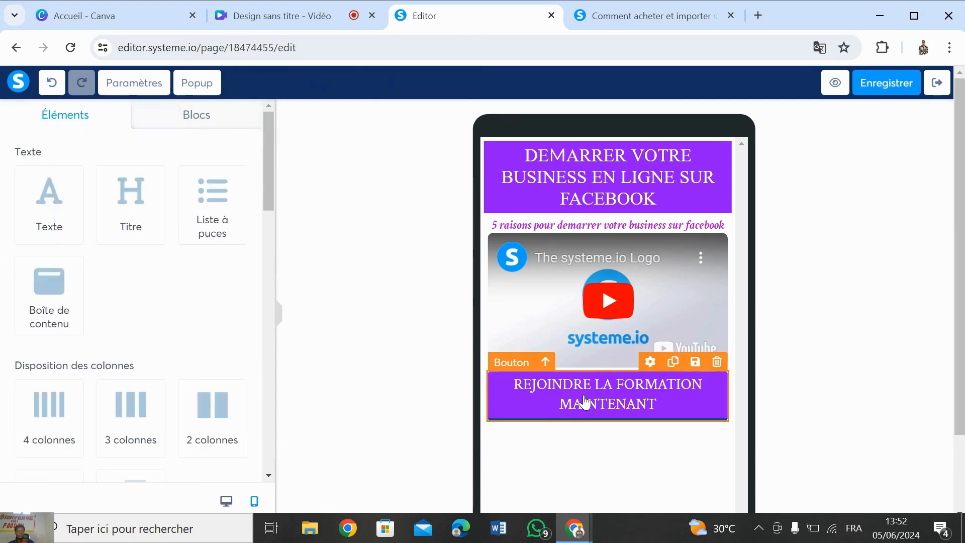
click(583, 395)
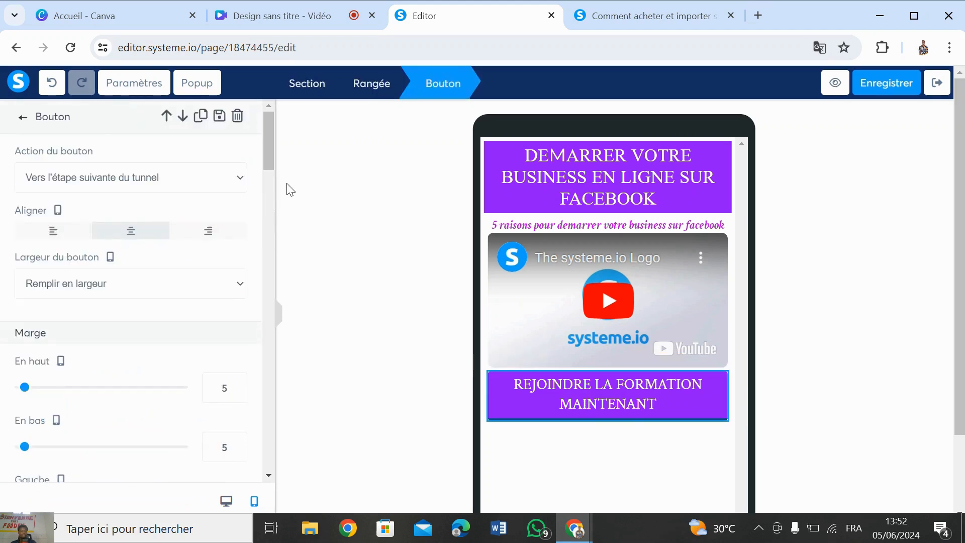
drag(269, 158, 269, 217)
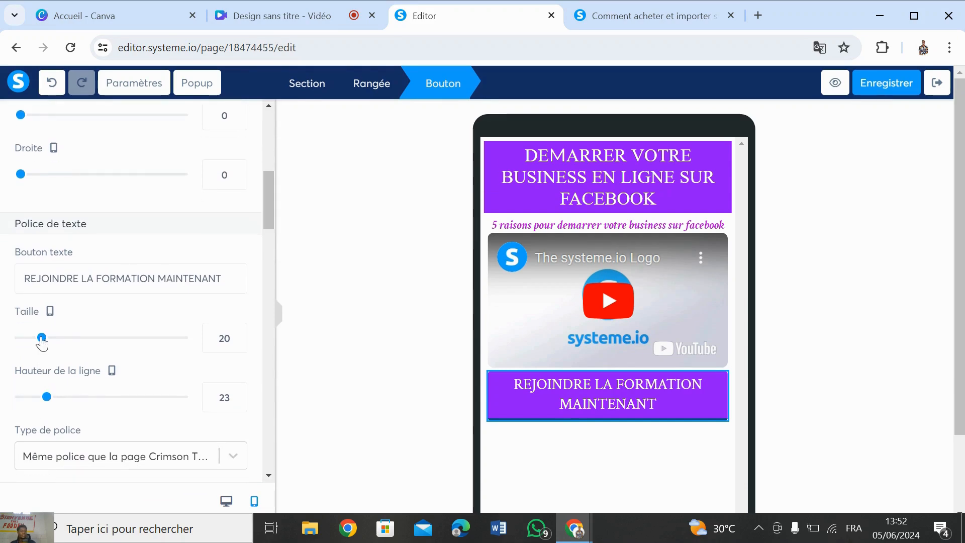
drag(42, 342, 34, 343)
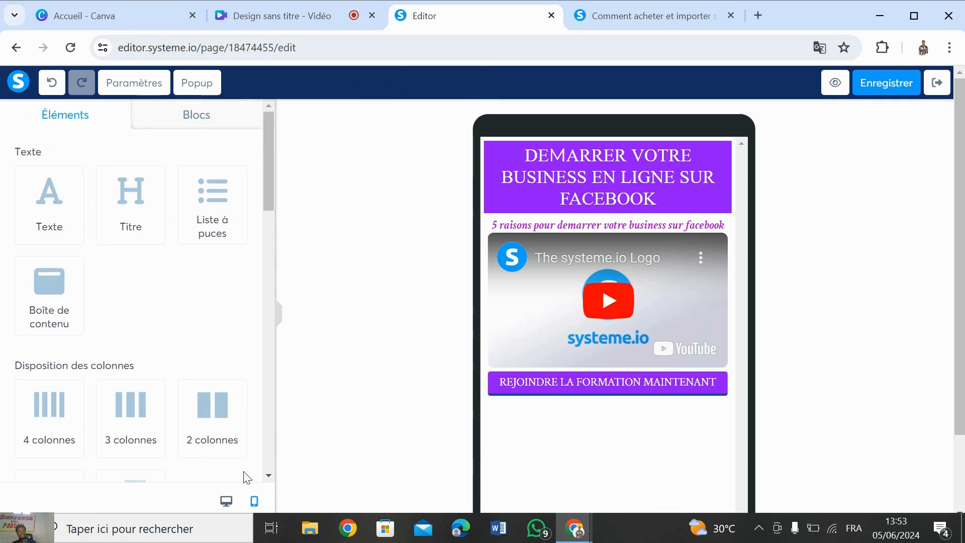
click(233, 502)
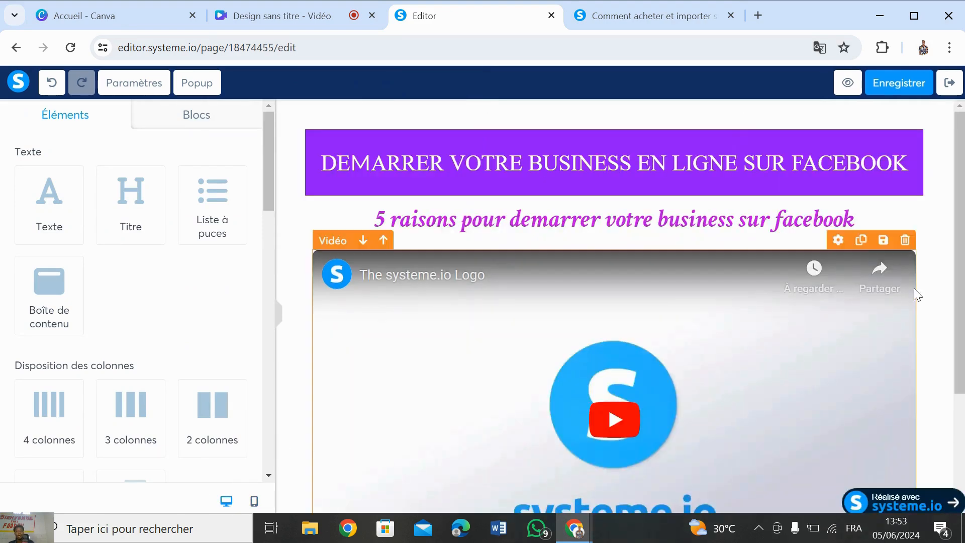
Step: Check the next block on the reference page and add a new Section below the button in the editor
drag(961, 220, 957, 413)
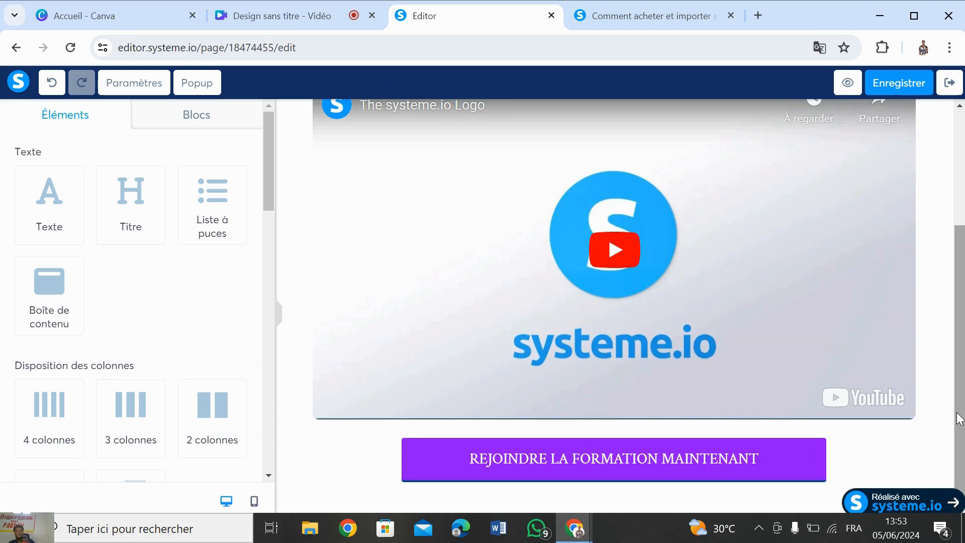
click(664, 13)
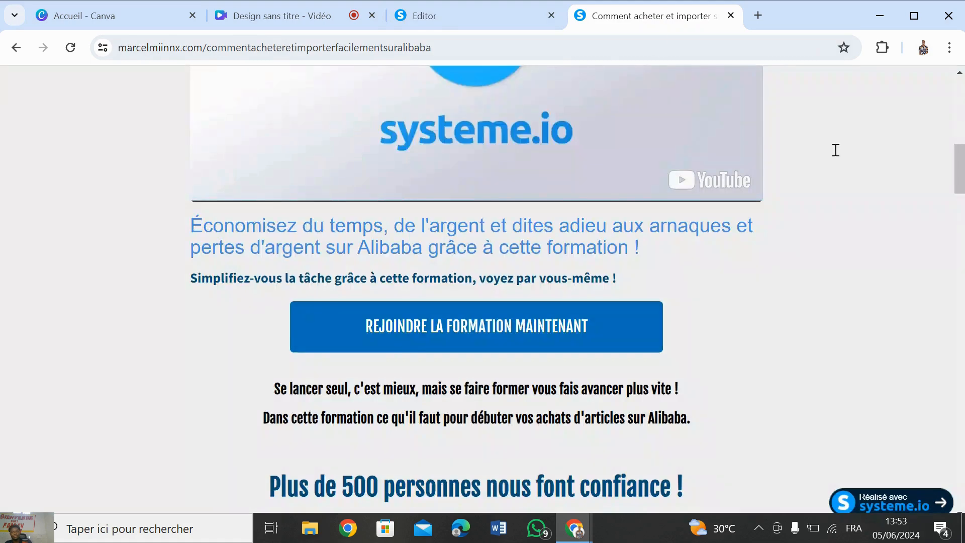
drag(960, 162, 960, 196)
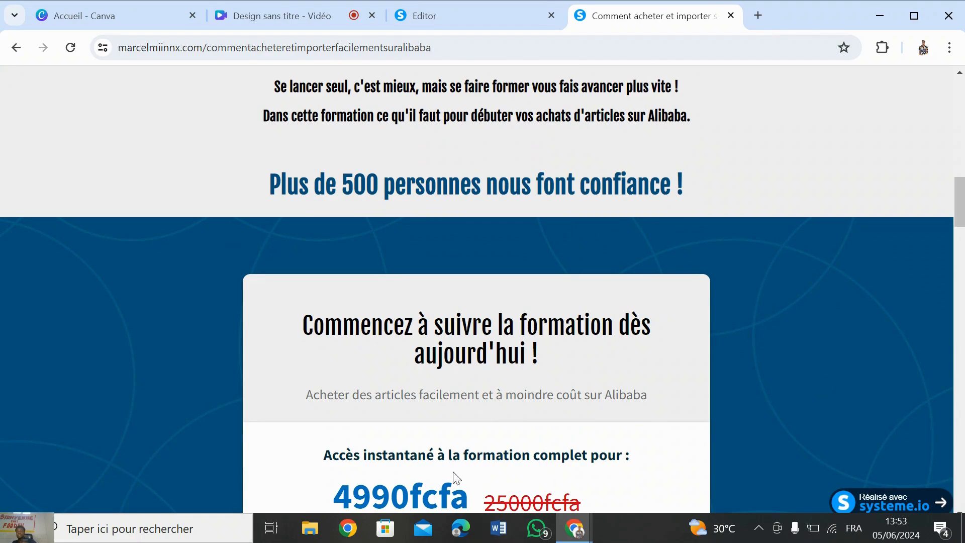
click(475, 15)
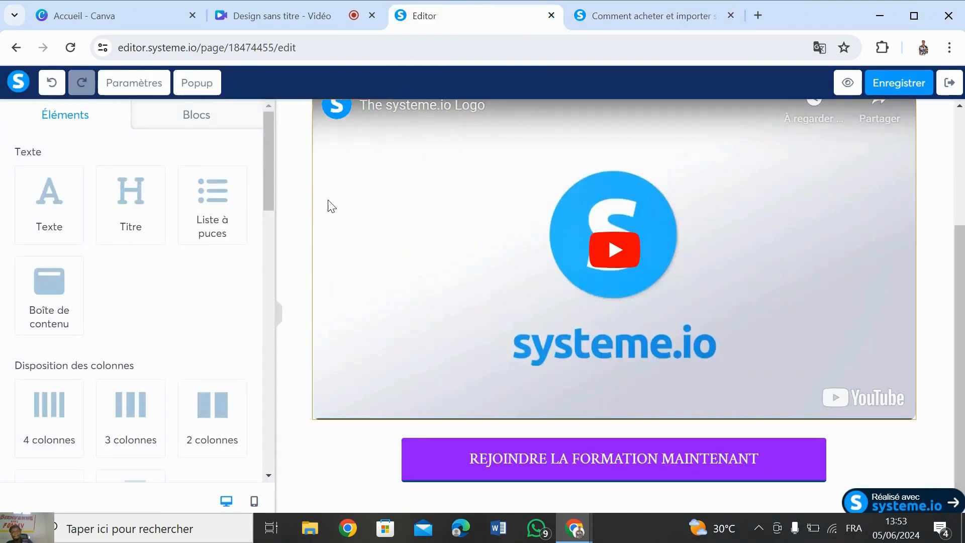
drag(268, 163, 284, 253)
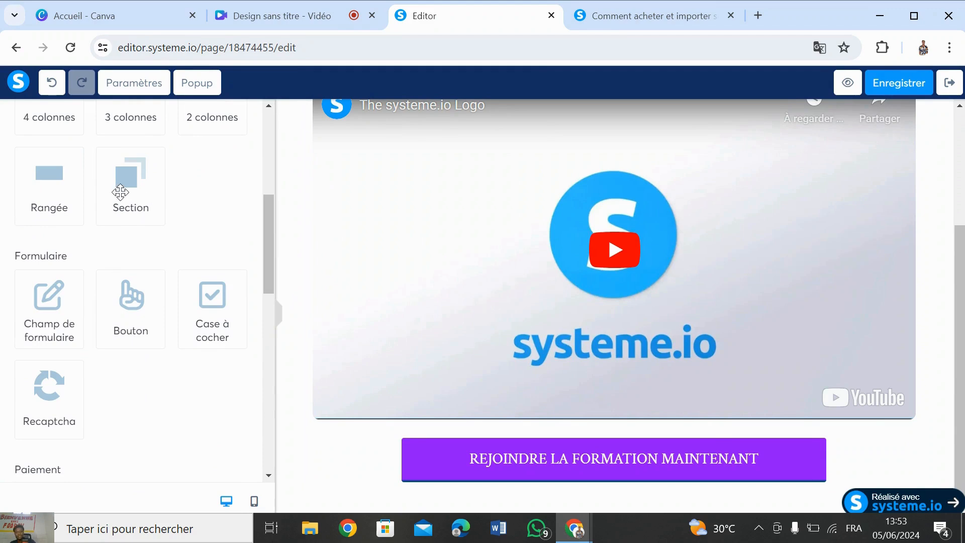
drag(121, 192, 375, 499)
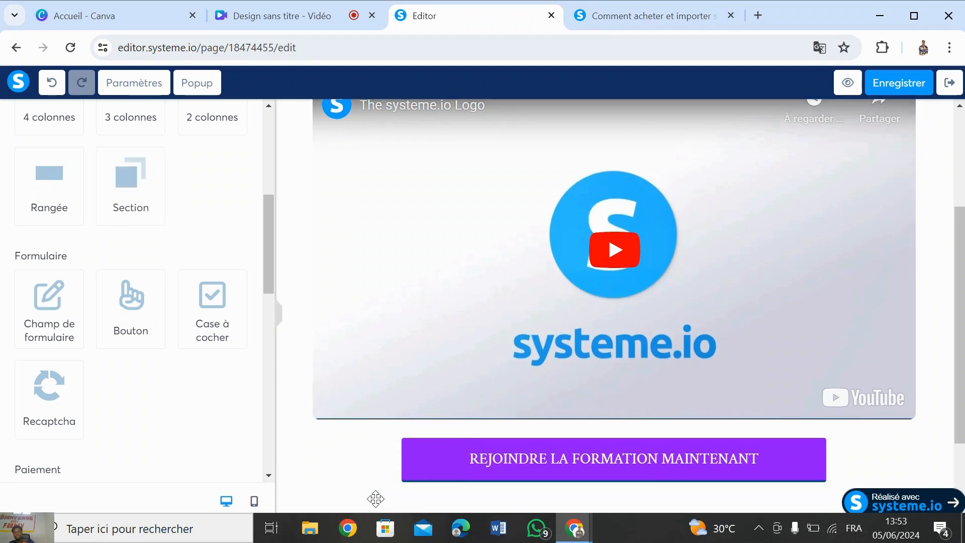
scroll(453, 472, down, 2)
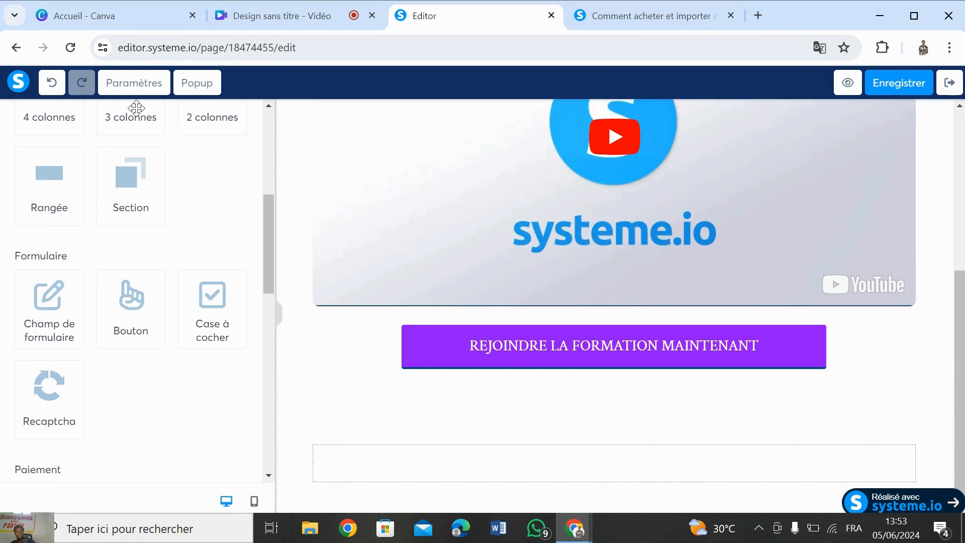
Step: Insert a Rangée inside the new section's empty row and check the offer block on the reference page
drag(30, 198, 572, 477)
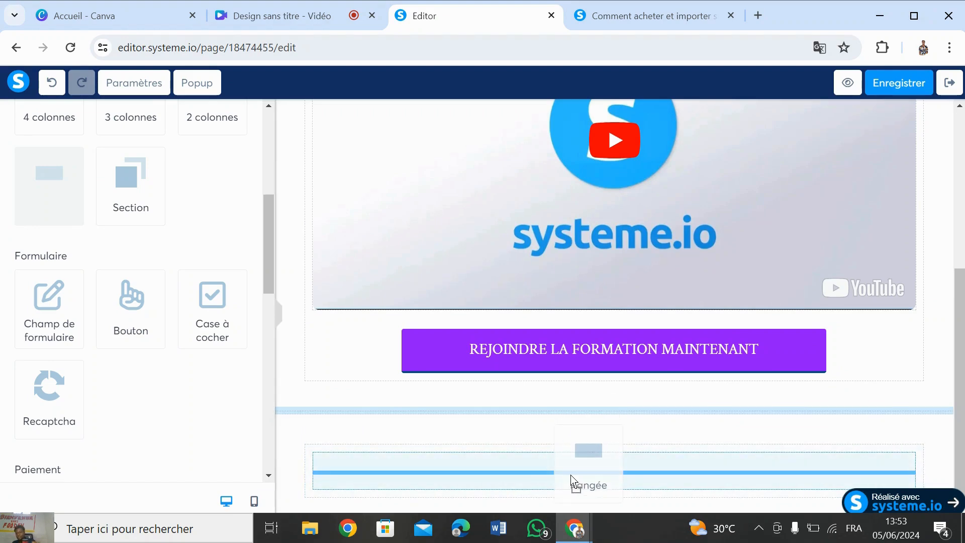
drag(572, 477, 580, 475)
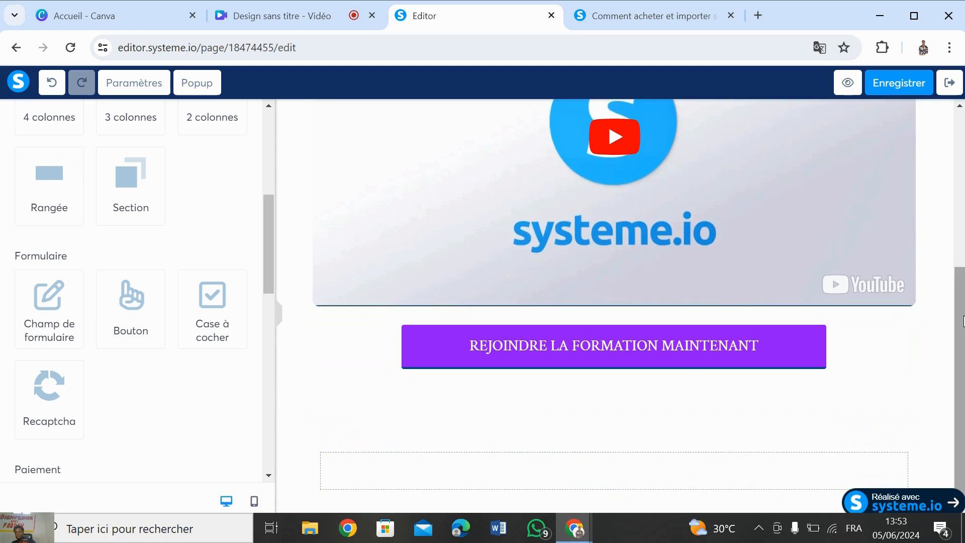
drag(964, 322, 964, 331)
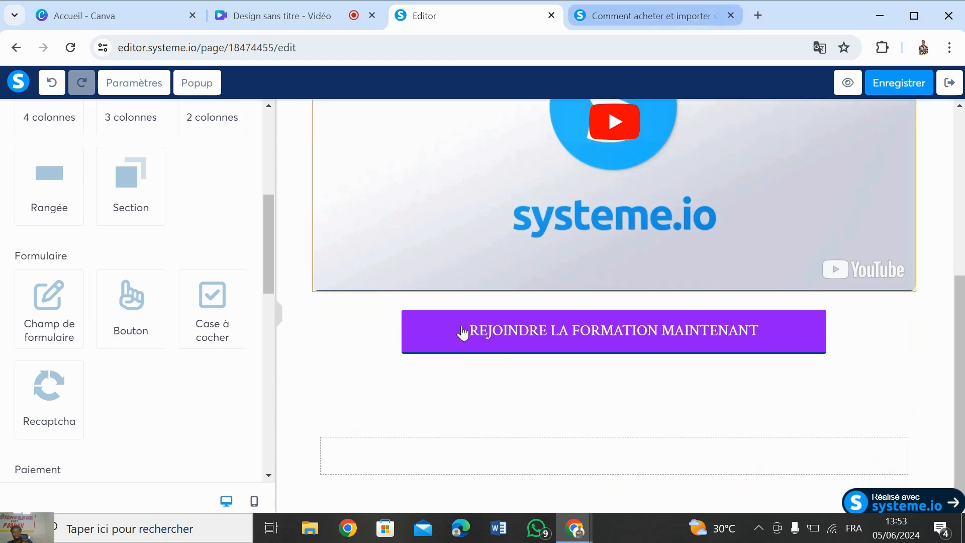
click(679, 16)
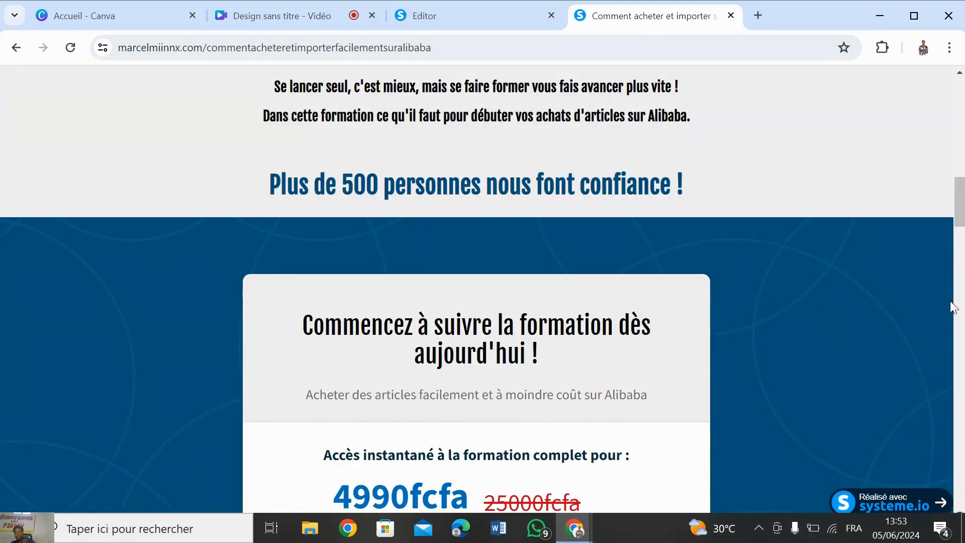
drag(963, 201, 962, 232)
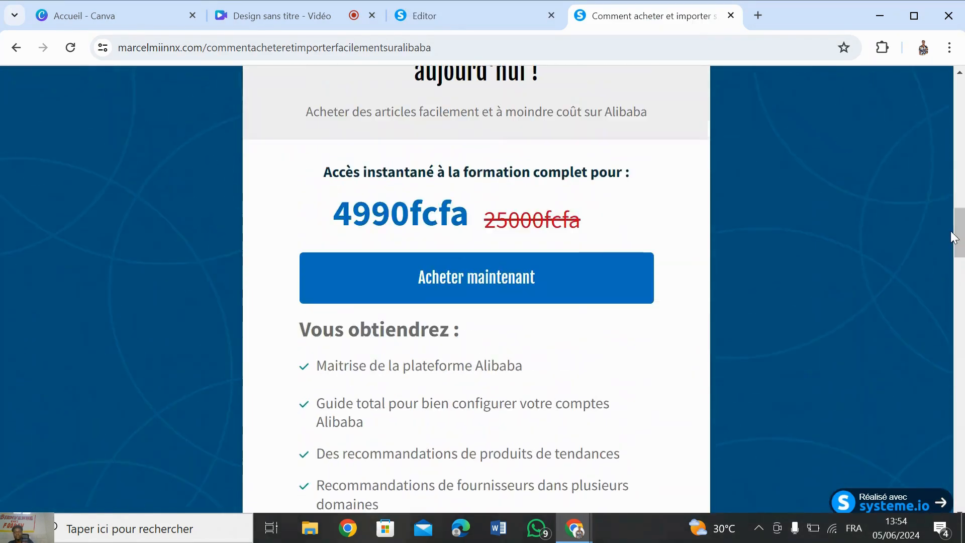
click(445, 21)
click(390, 437)
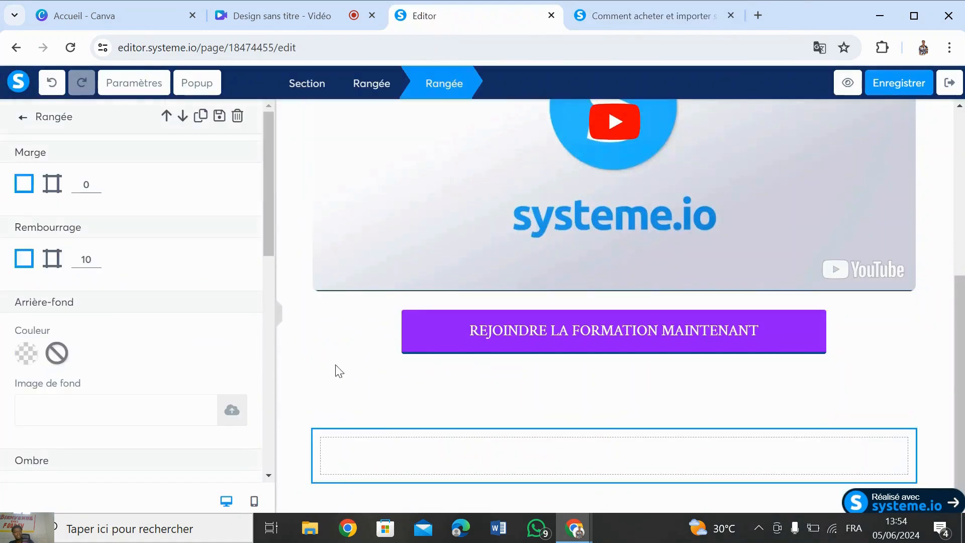
click(26, 353)
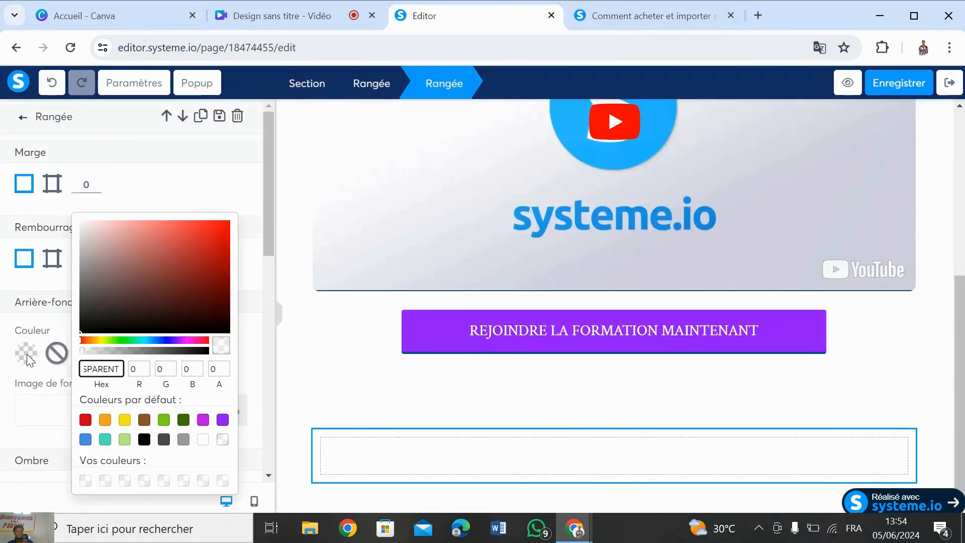
click(303, 406)
click(303, 405)
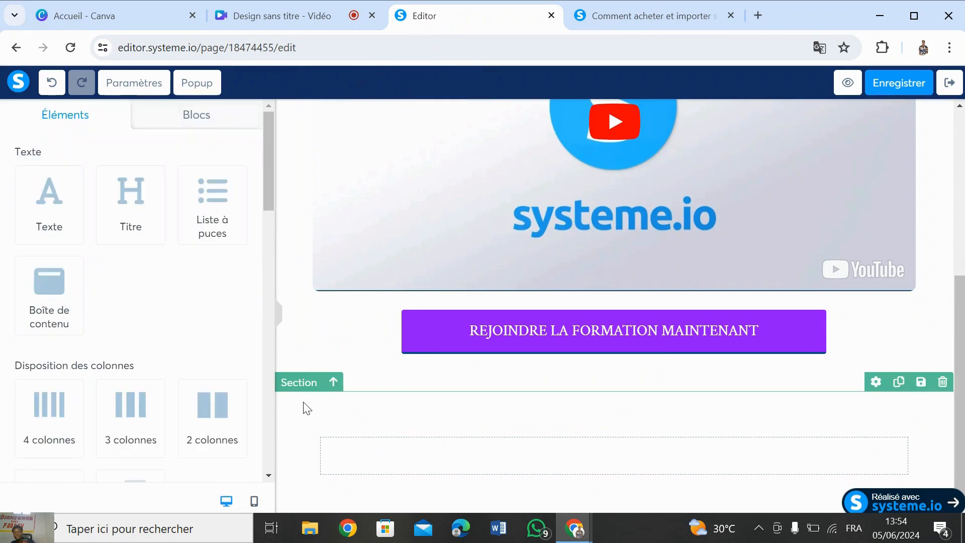
Step: Set the new section's background colour to the default purple 9013FE
click(303, 427)
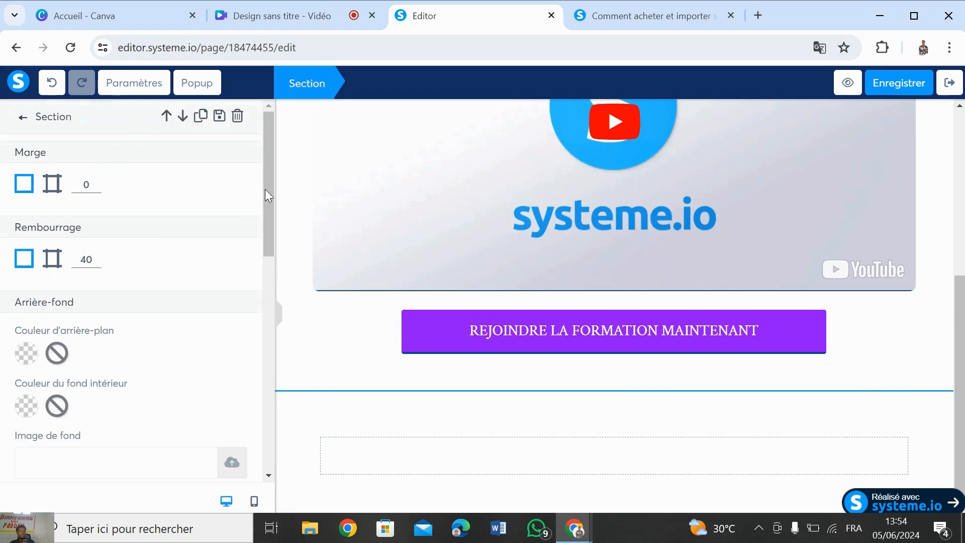
drag(269, 180, 250, 170)
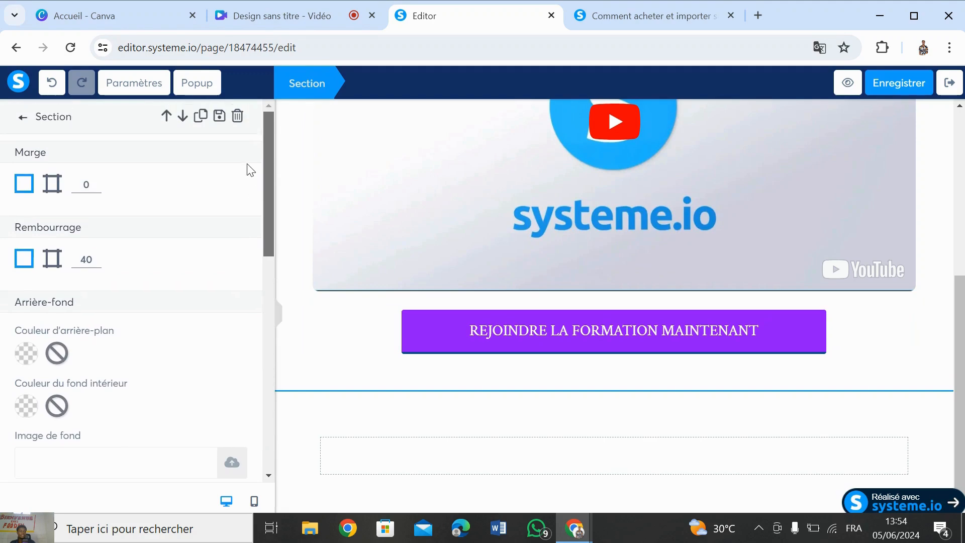
click(27, 352)
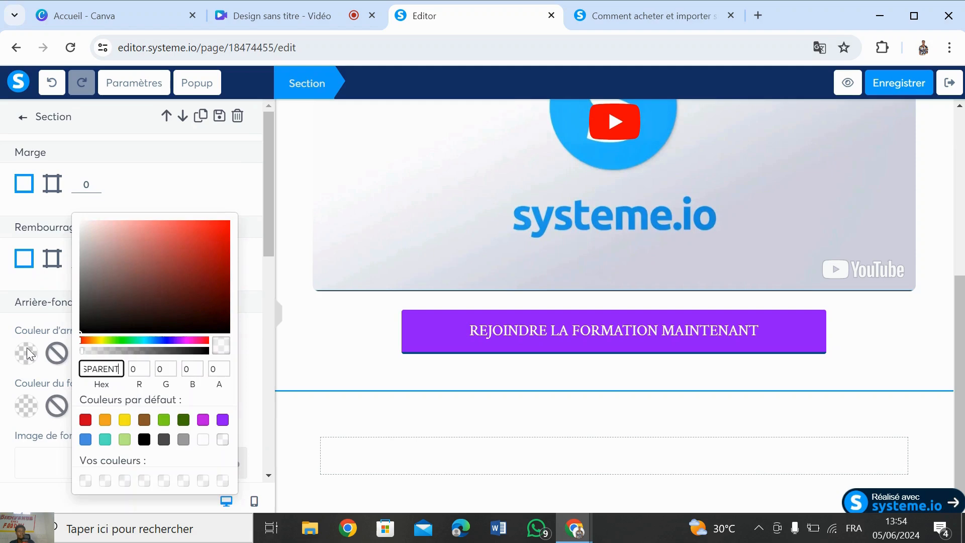
click(219, 421)
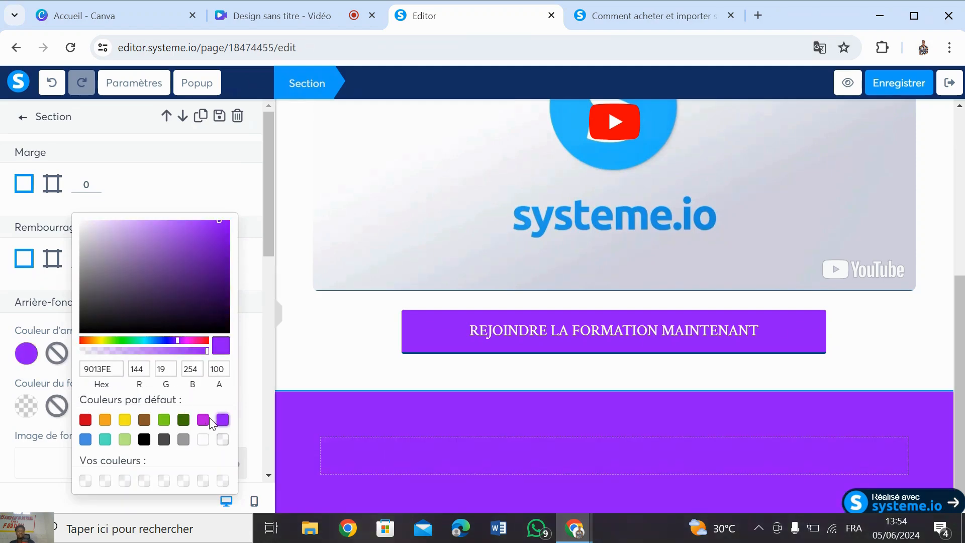
Step: Try magenta BD10E0 as the new section's background colour, and return it to the default purple 9013FE
click(205, 422)
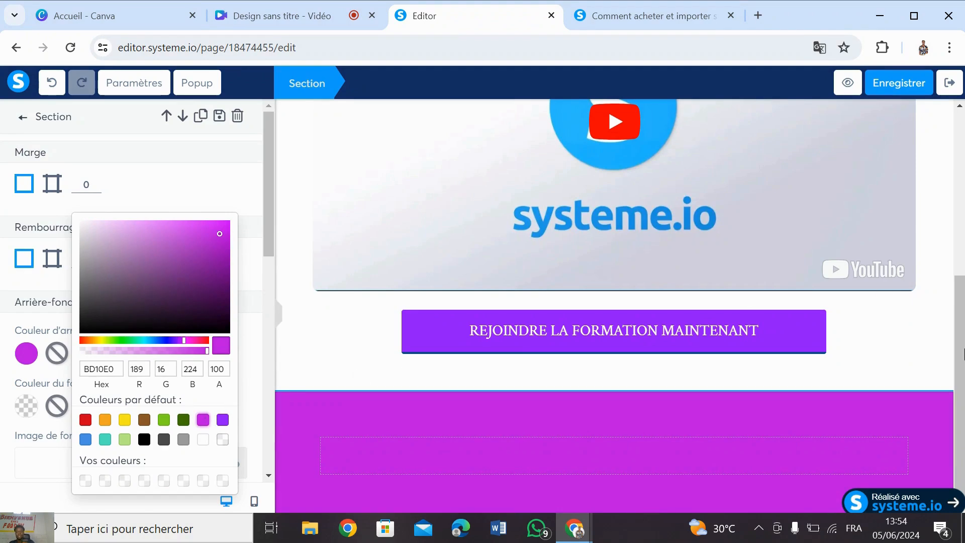
drag(964, 316, 963, 361)
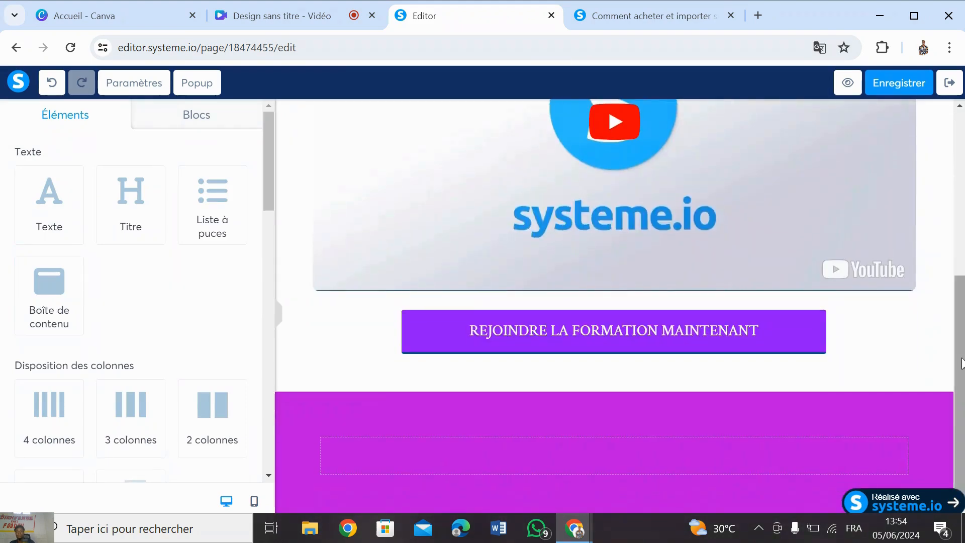
click(294, 420)
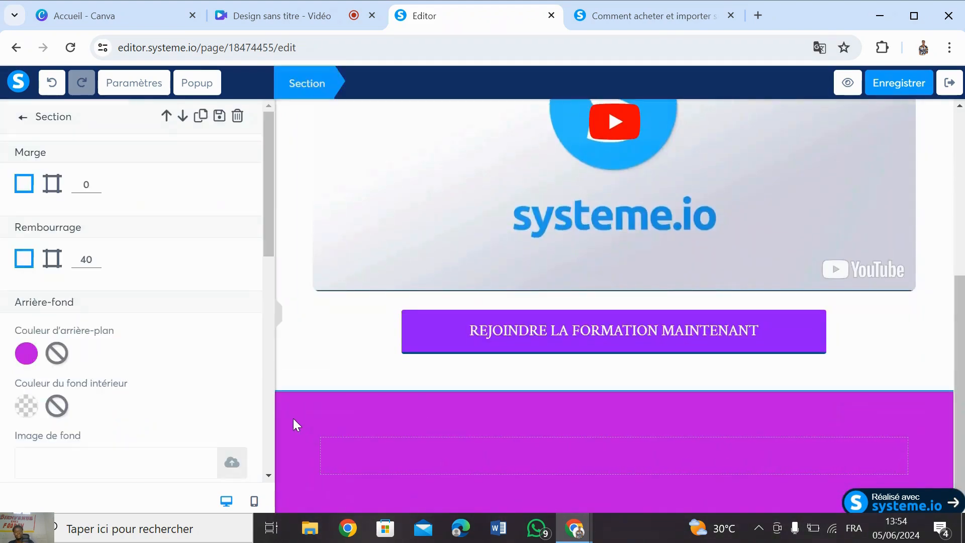
click(26, 353)
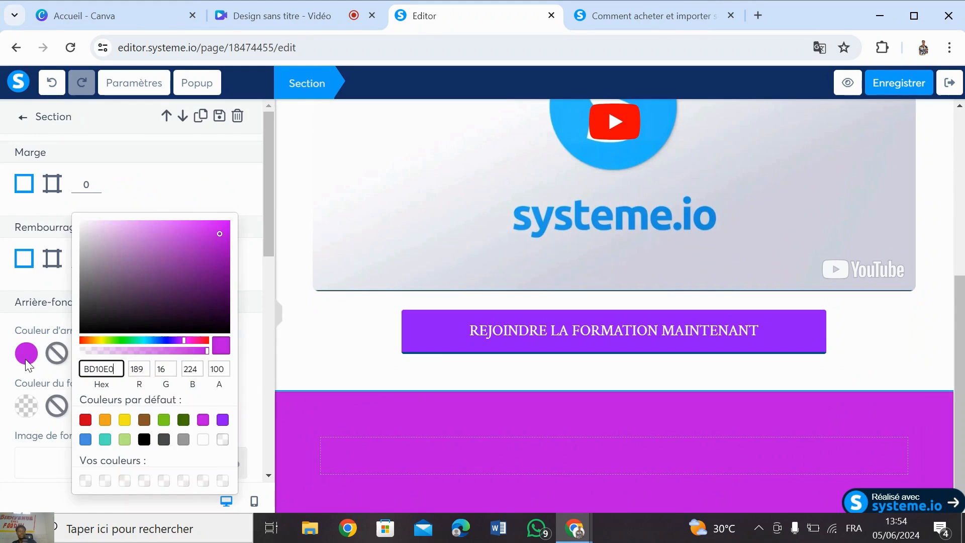
click(223, 420)
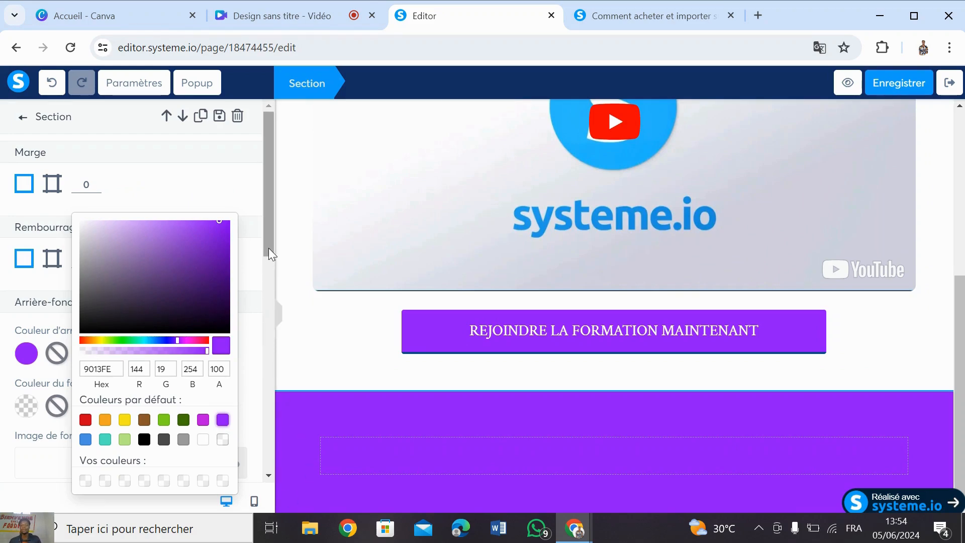
drag(269, 249, 268, 259)
click(298, 331)
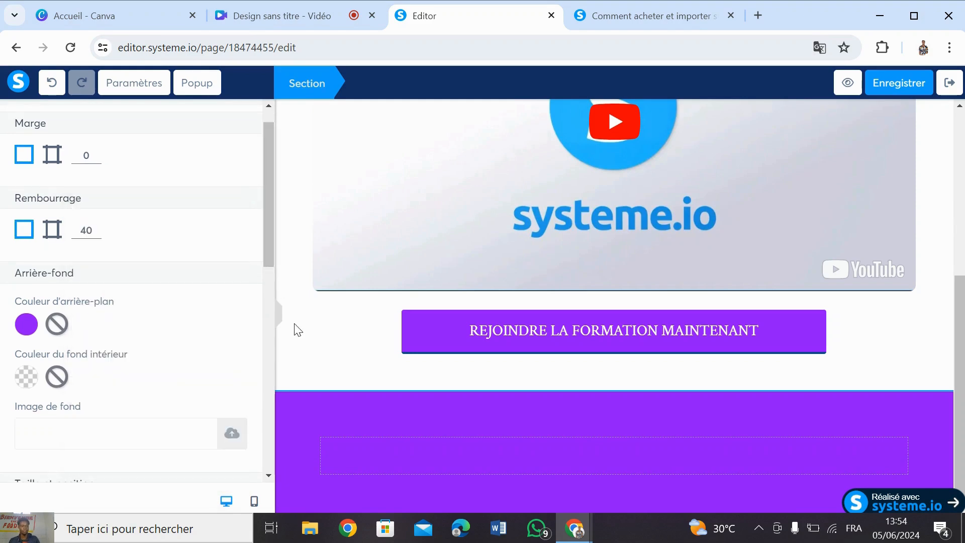
Step: Set the background colour of the inner Rangée in the purple section to white FFFFFF
click(426, 452)
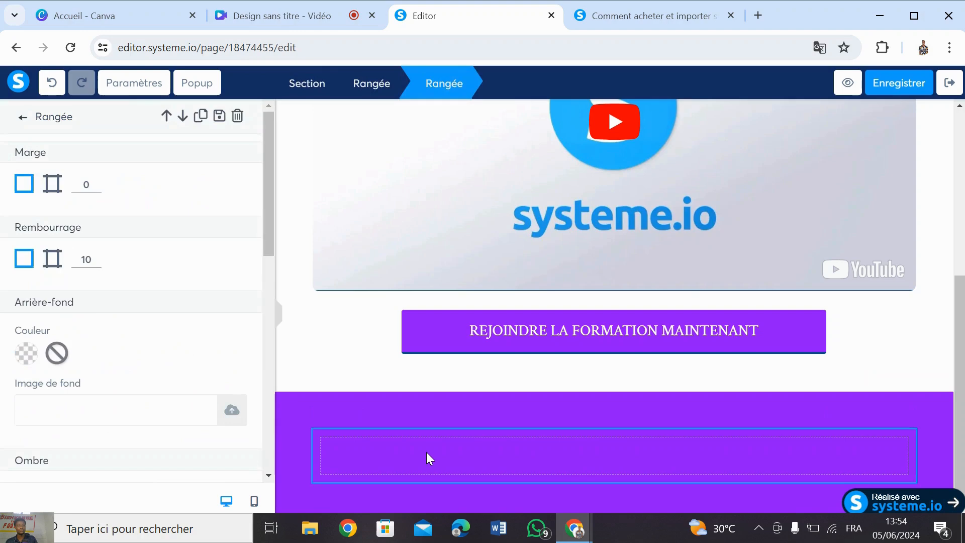
click(24, 355)
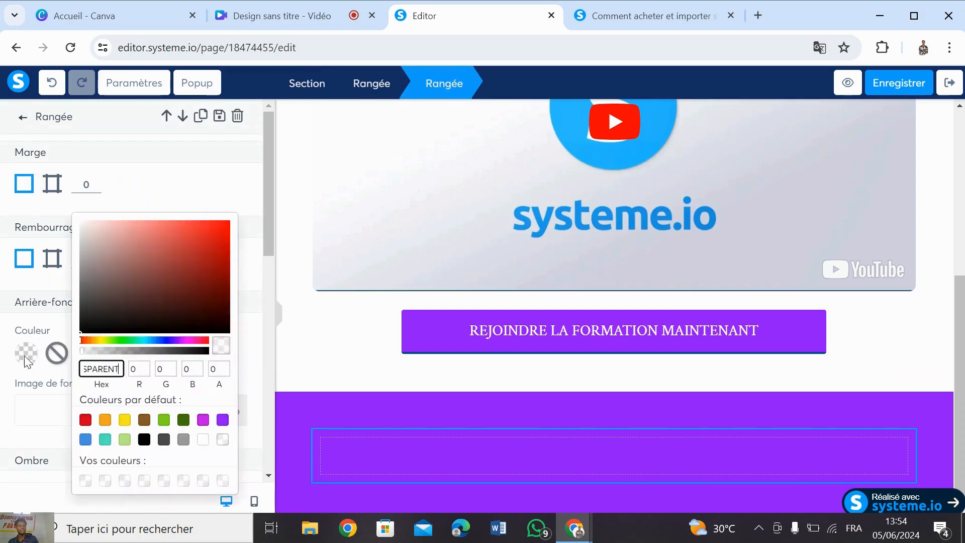
click(202, 441)
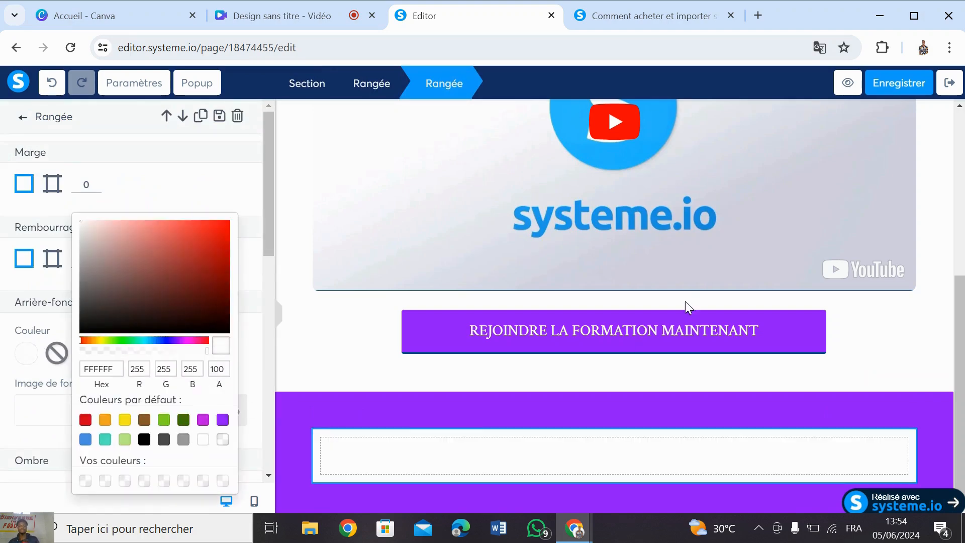
Step: Check the offer card's heading on the reference page and add a Titre element inside the white row
click(620, 28)
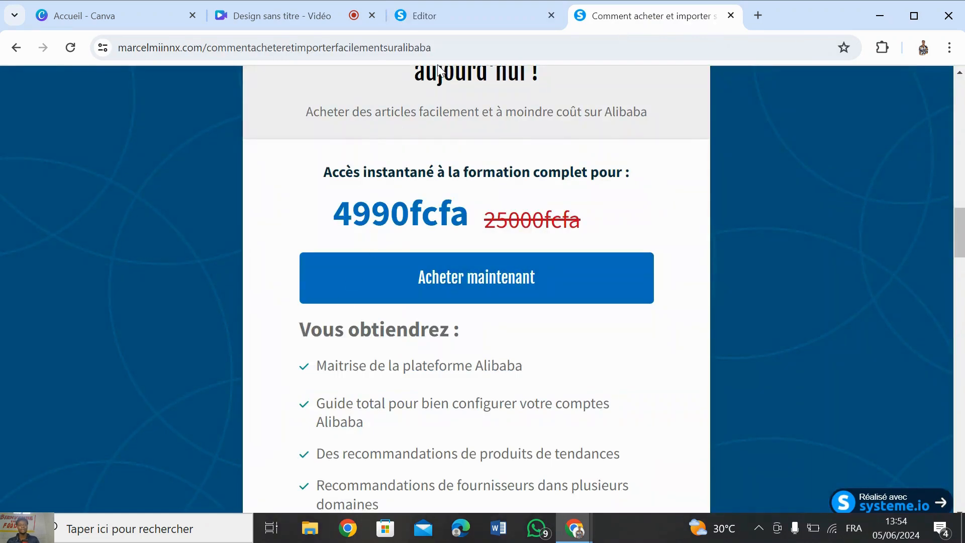
drag(958, 237, 956, 208)
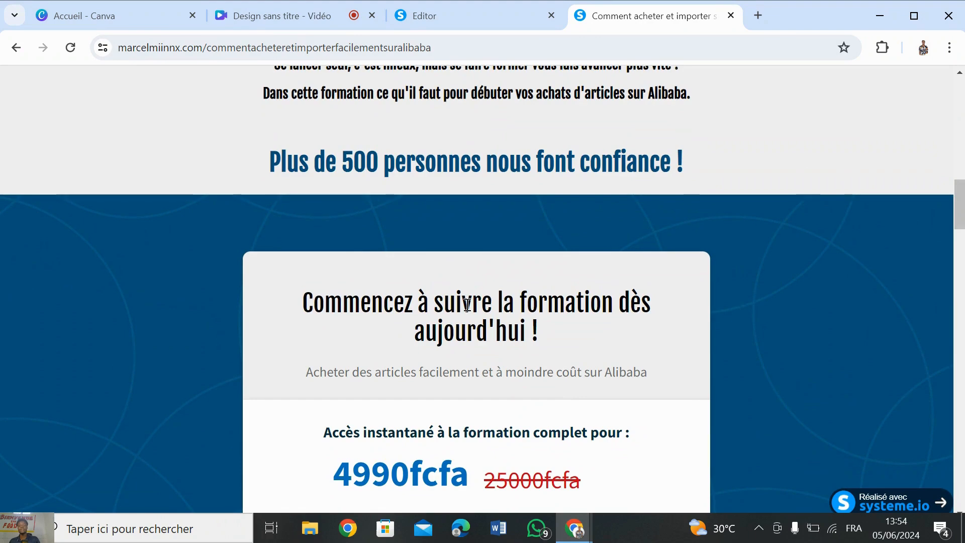
click(427, 20)
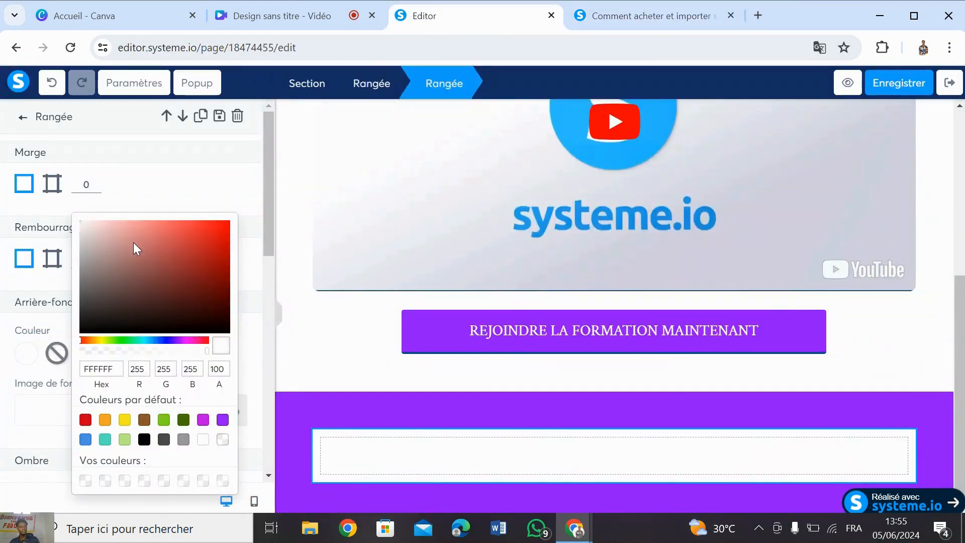
click(23, 117)
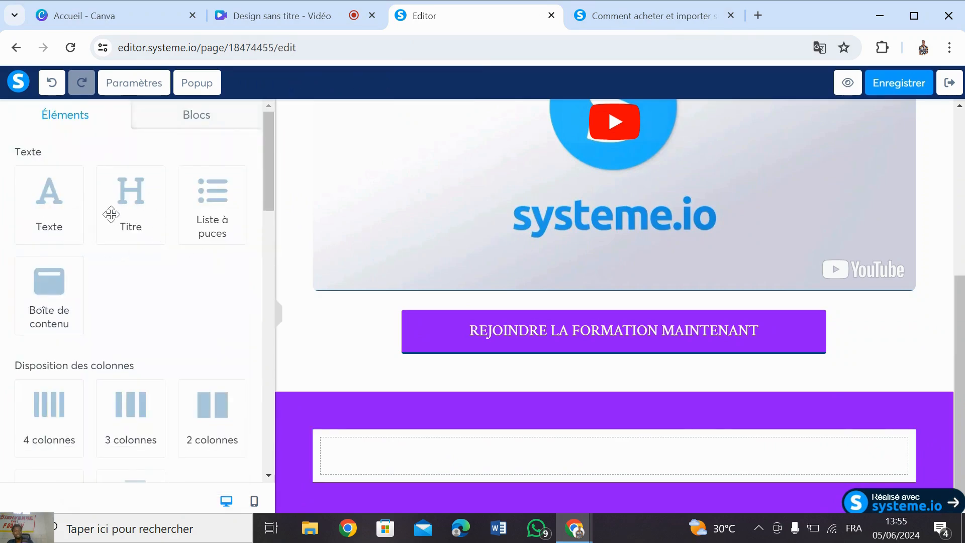
drag(127, 194, 579, 460)
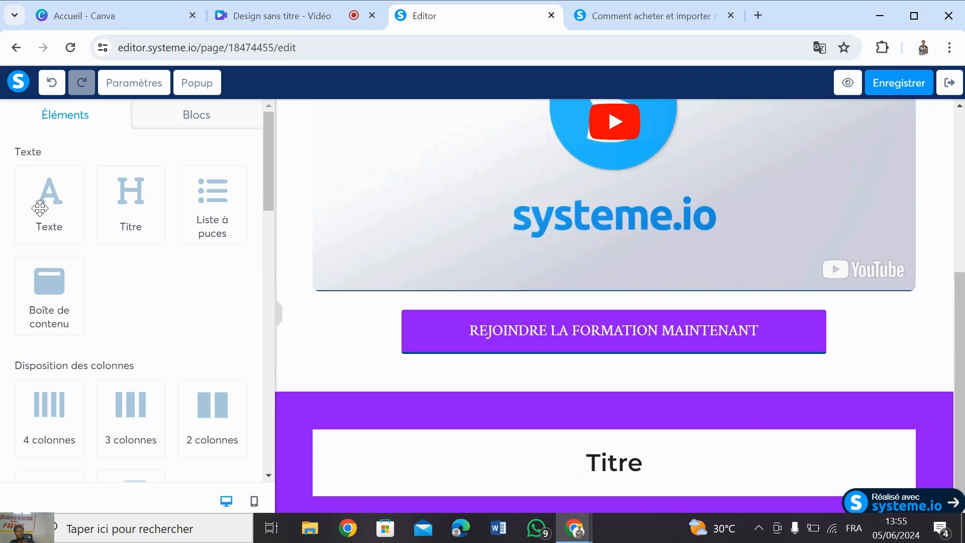
Step: Check the reference heading again and replace the placeholder title in the white row with "accès à la formation"
click(643, 14)
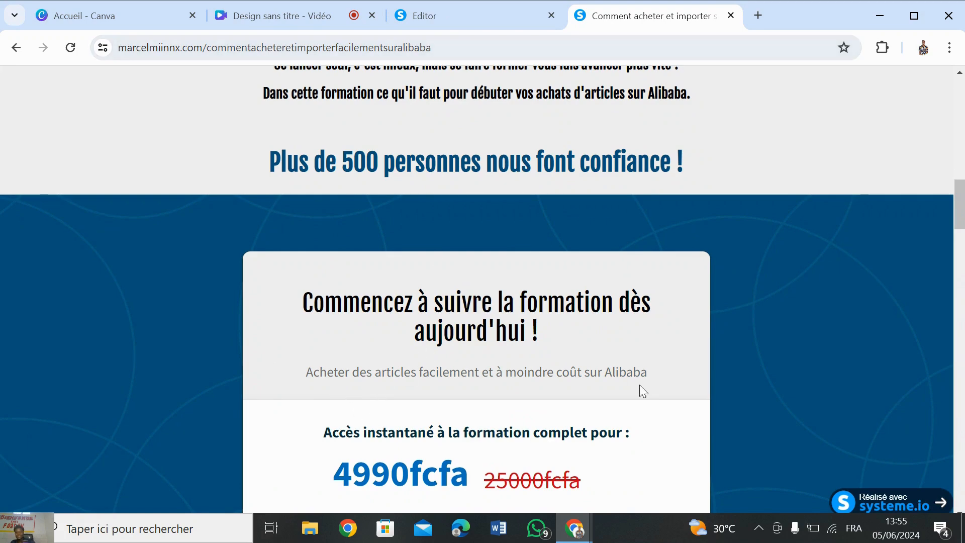
click(434, 26)
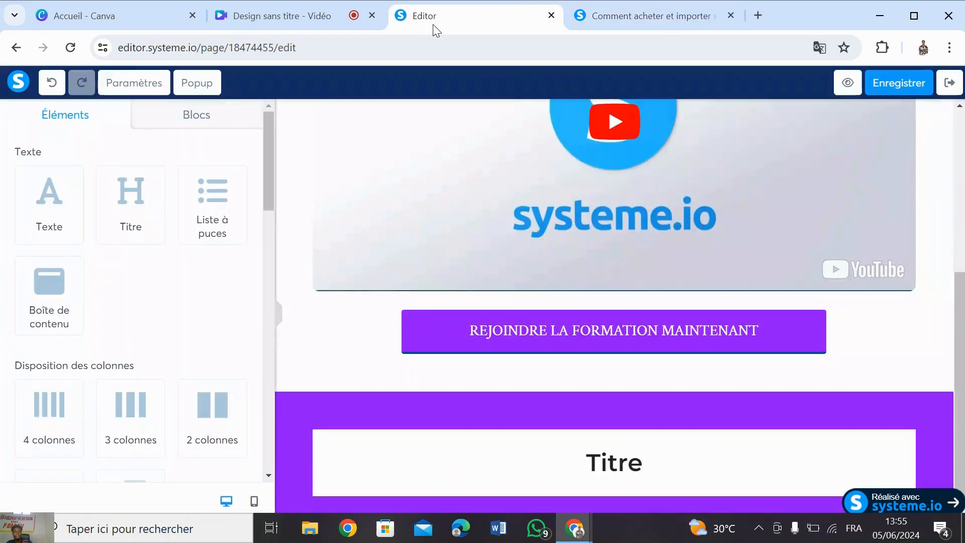
drag(962, 350, 964, 482)
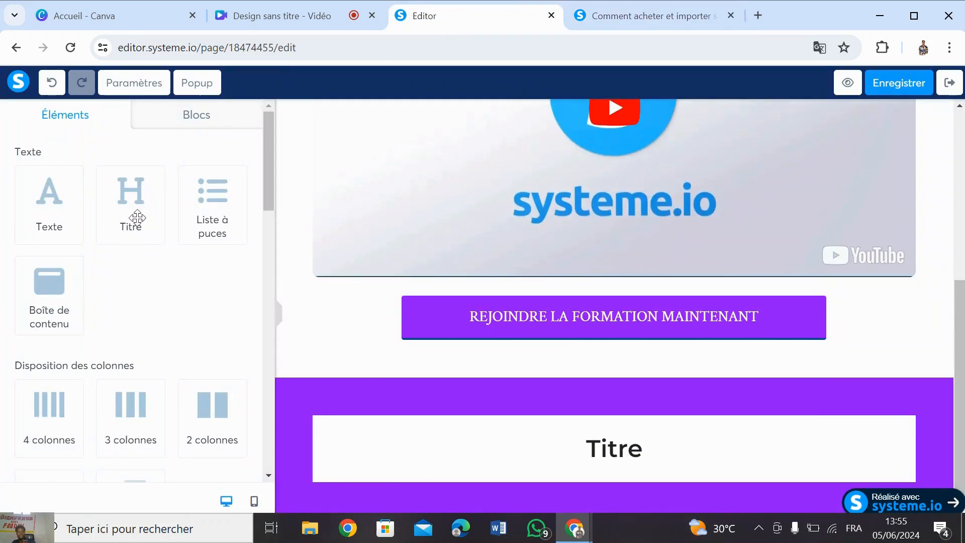
click(606, 449)
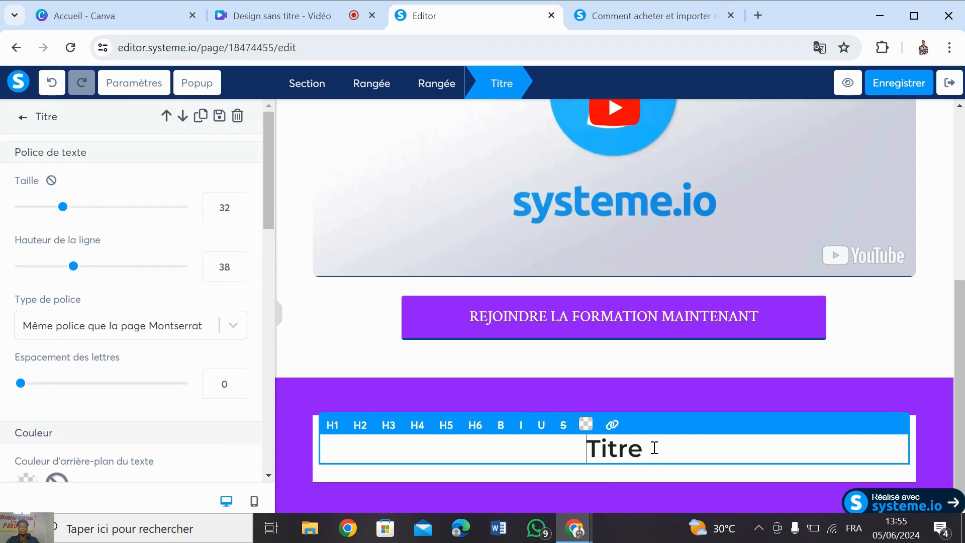
drag(653, 447, 474, 449)
text(A)
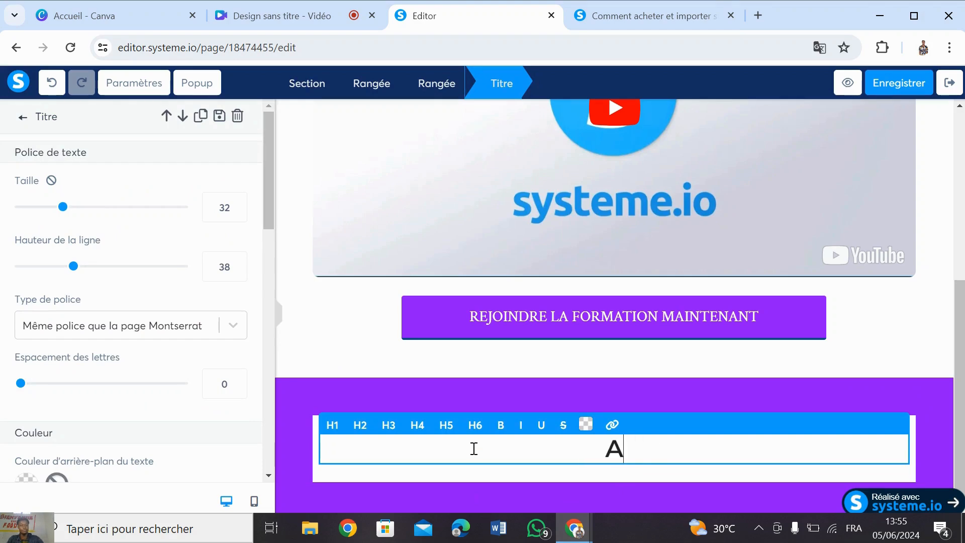
key(BackSpace)
text(acc)
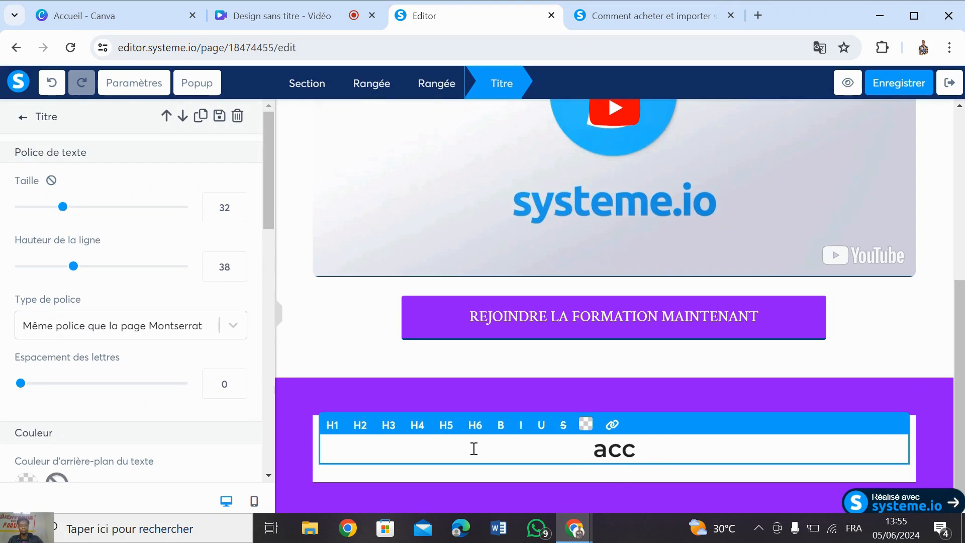
text(ès )
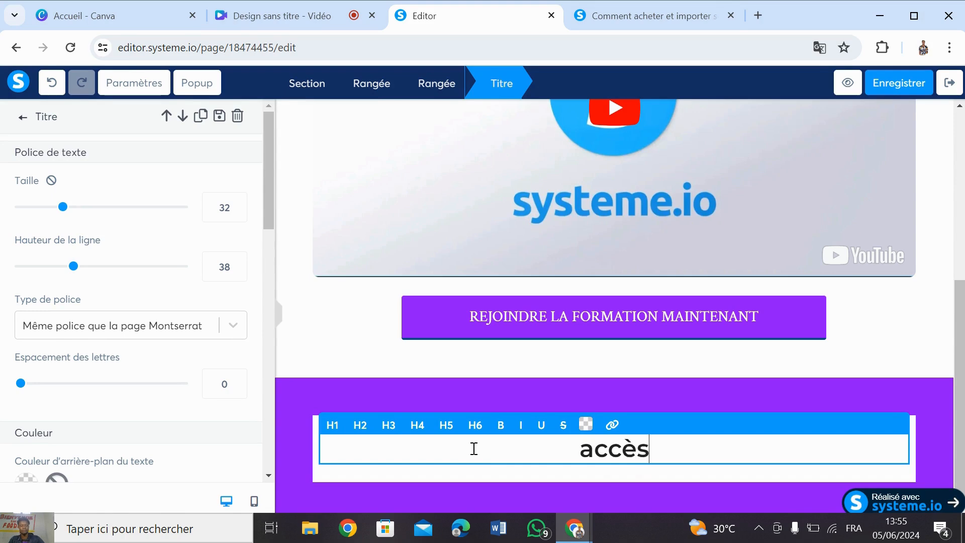
text(à l)
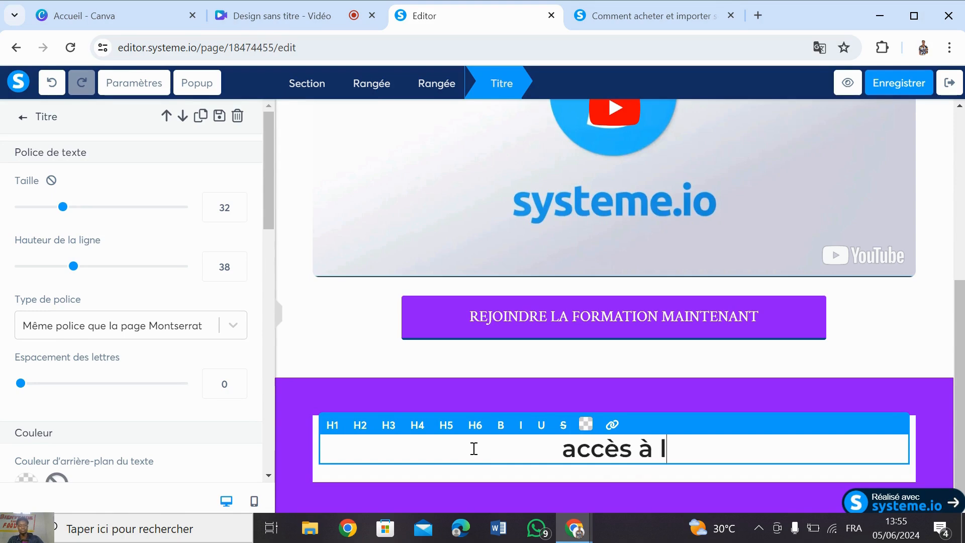
text(a format)
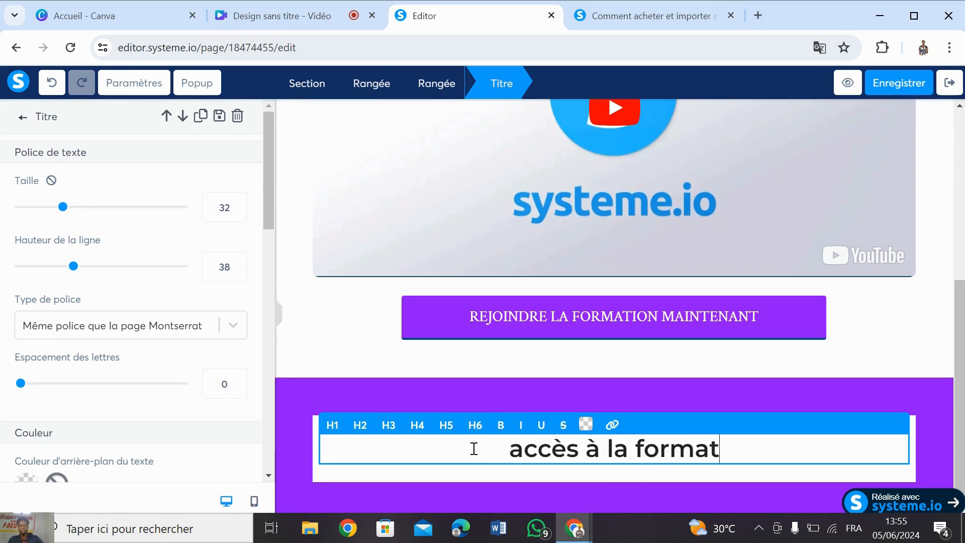
text(ion)
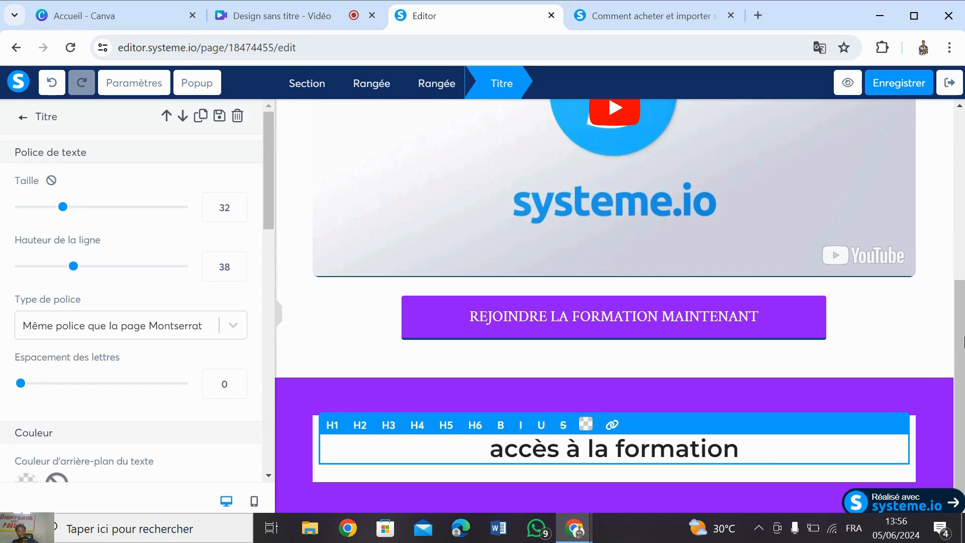
click(963, 347)
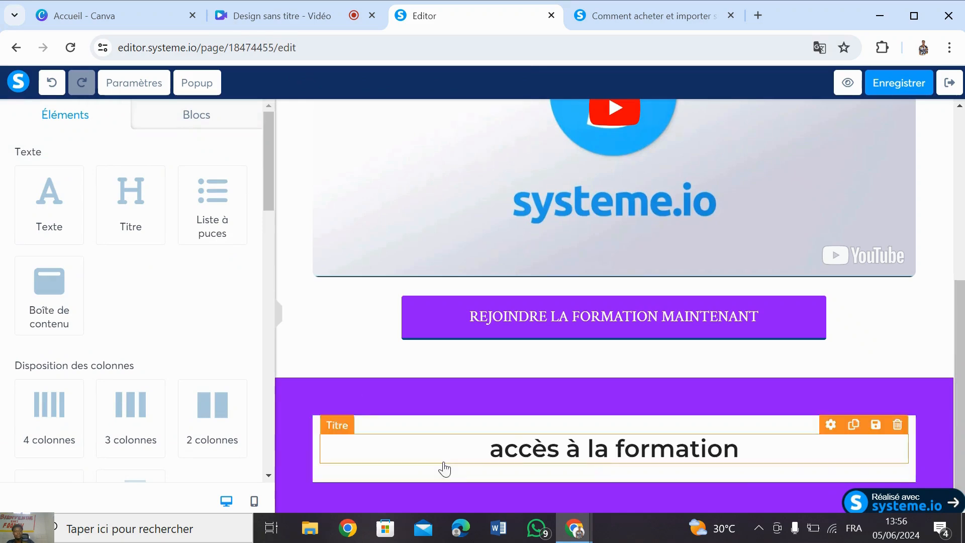
Step: Review the reference page's offer card and insert the Tarifs block "Trois tarifs (avec images), tarif du milieu en couleur" below the purple section
click(605, 25)
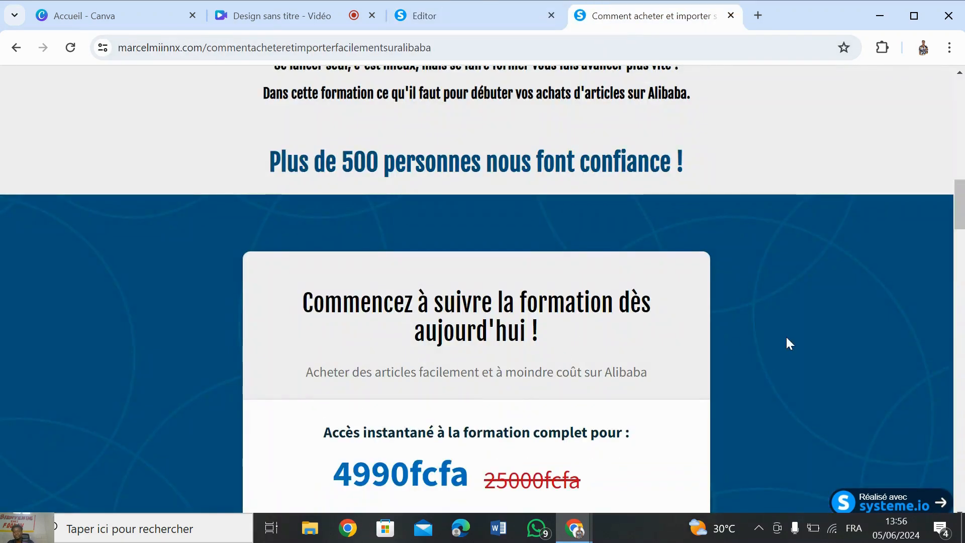
click(440, 21)
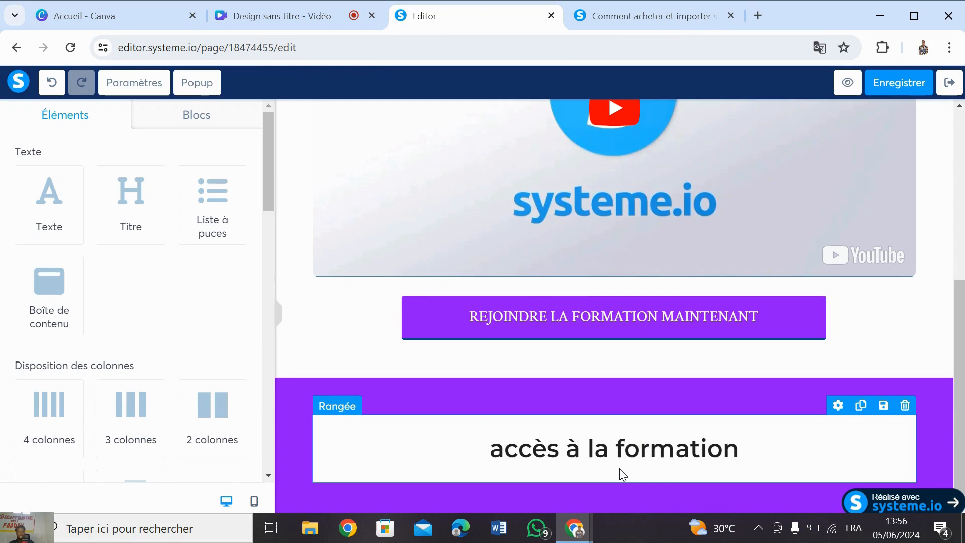
click(685, 15)
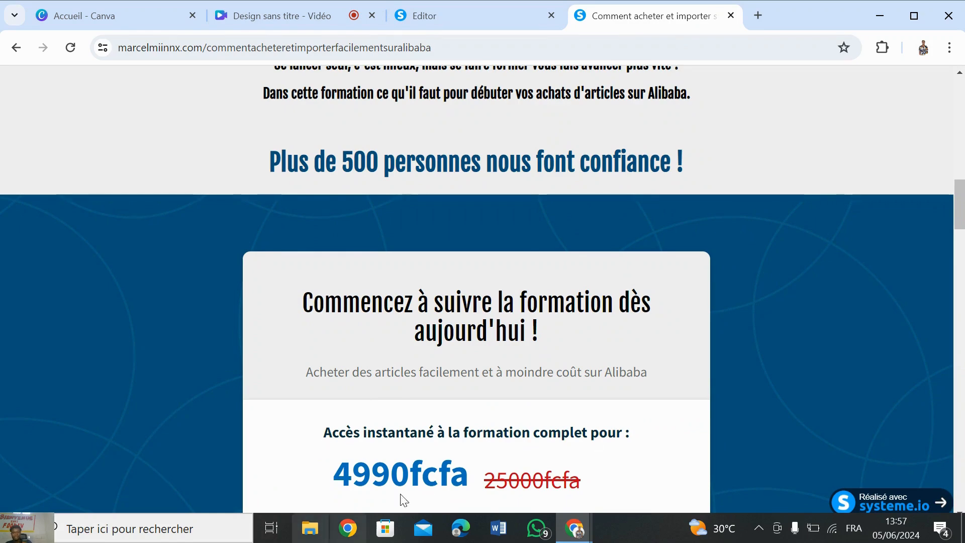
drag(962, 229, 962, 243)
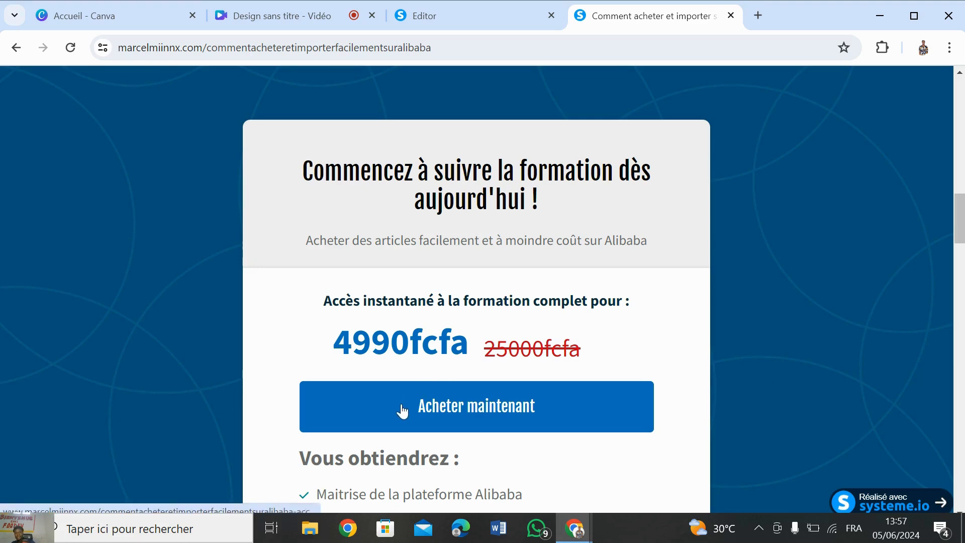
click(470, 13)
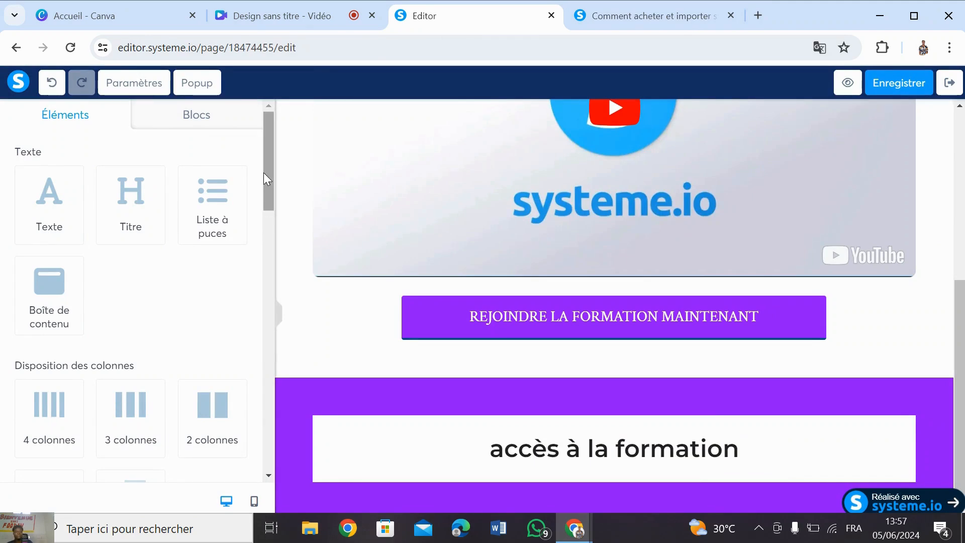
click(195, 121)
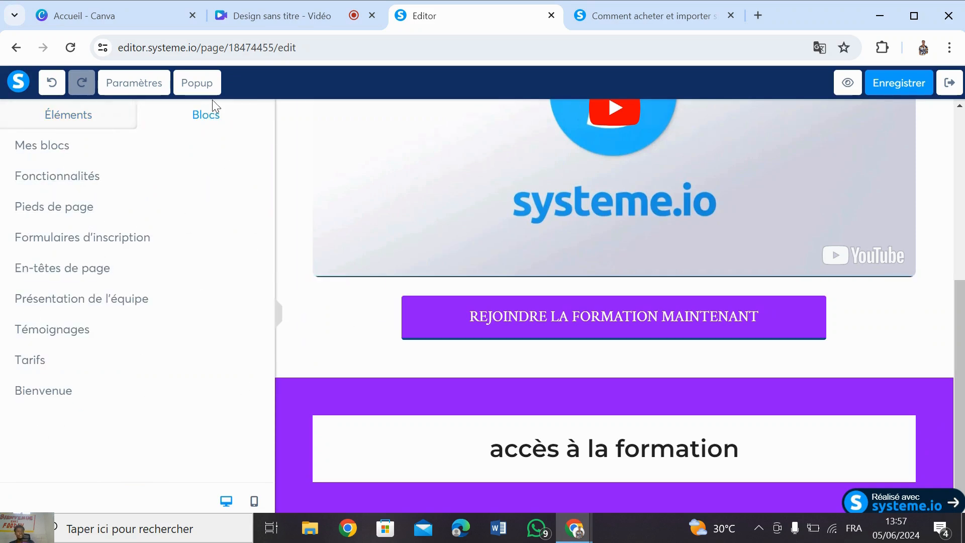
click(36, 358)
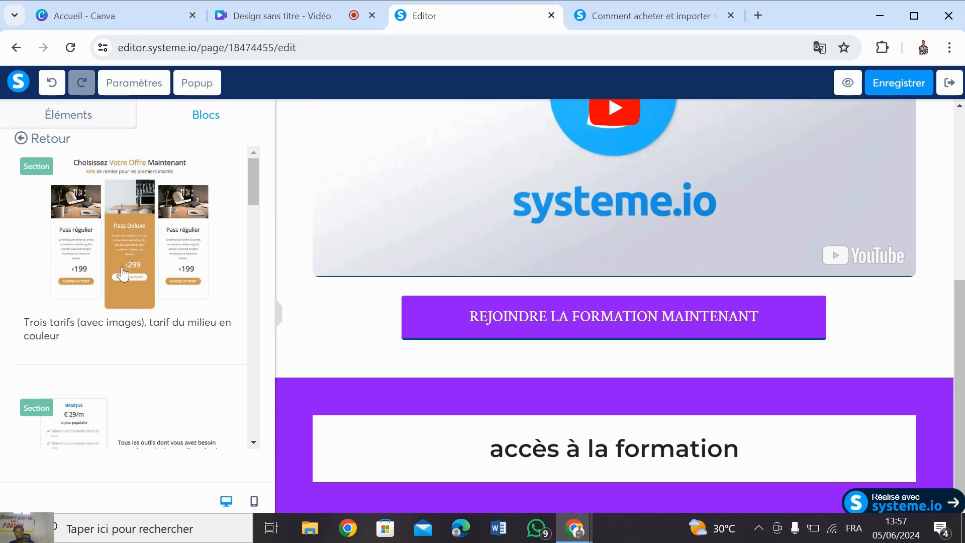
drag(123, 274, 571, 457)
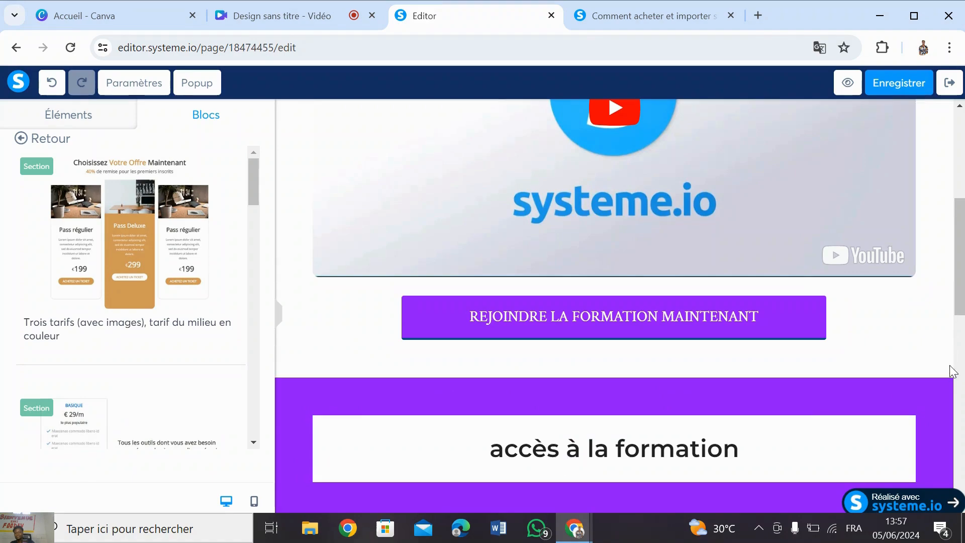
drag(960, 285, 862, 531)
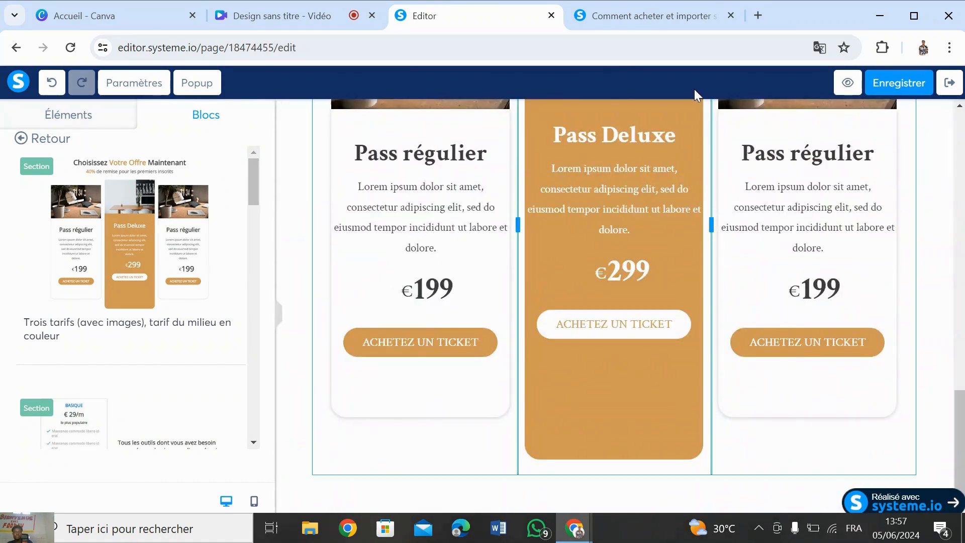
click(671, 16)
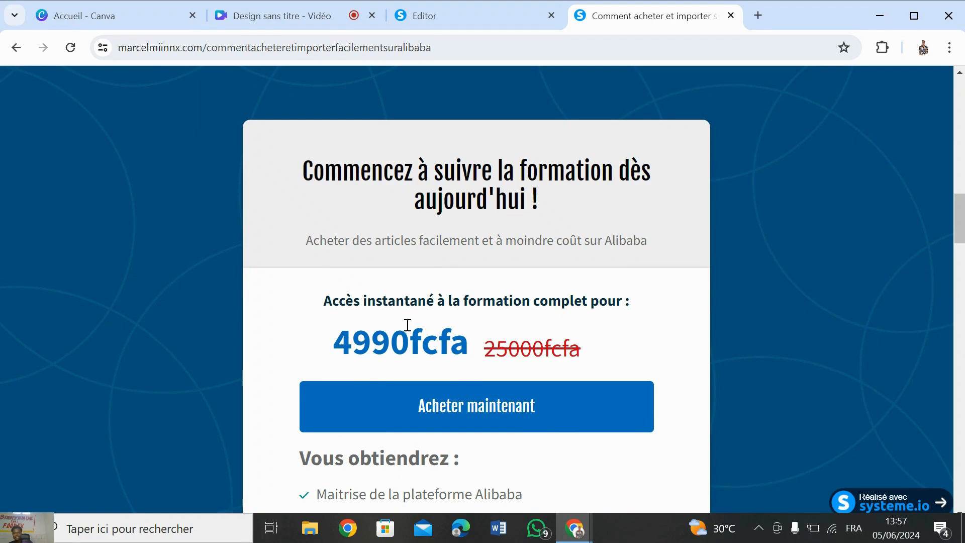
Step: Add a Titre element below "accès à la formation" in the white row and set its text to "10 000f"
click(477, 17)
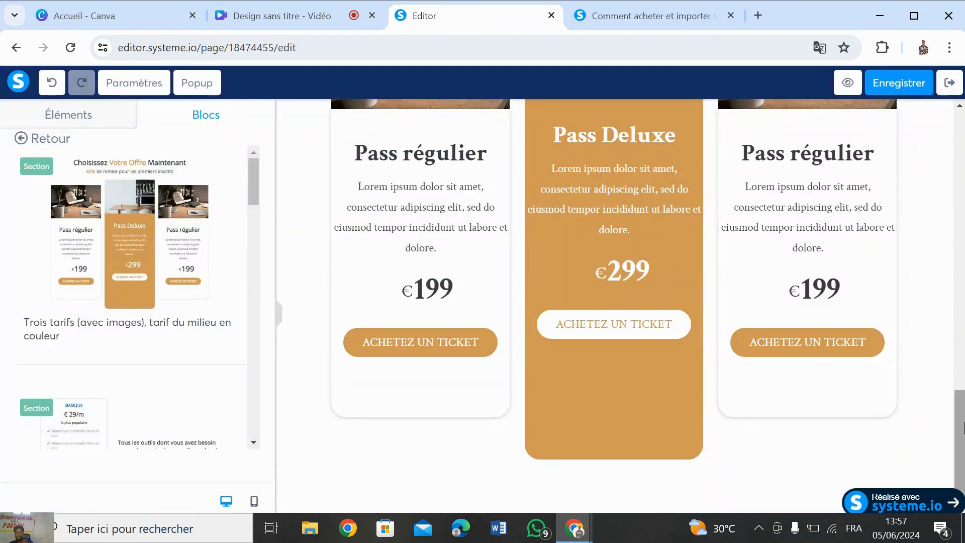
drag(963, 419, 961, 297)
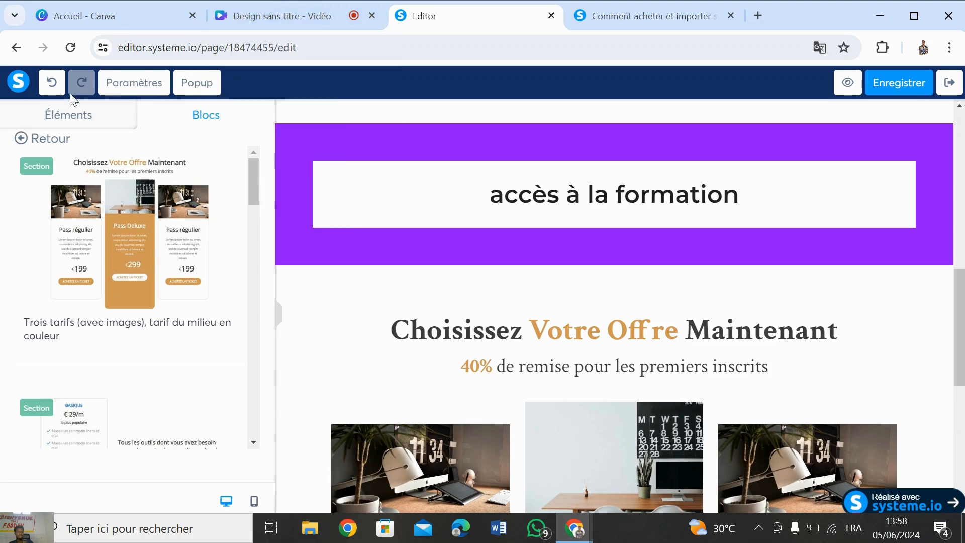
click(66, 106)
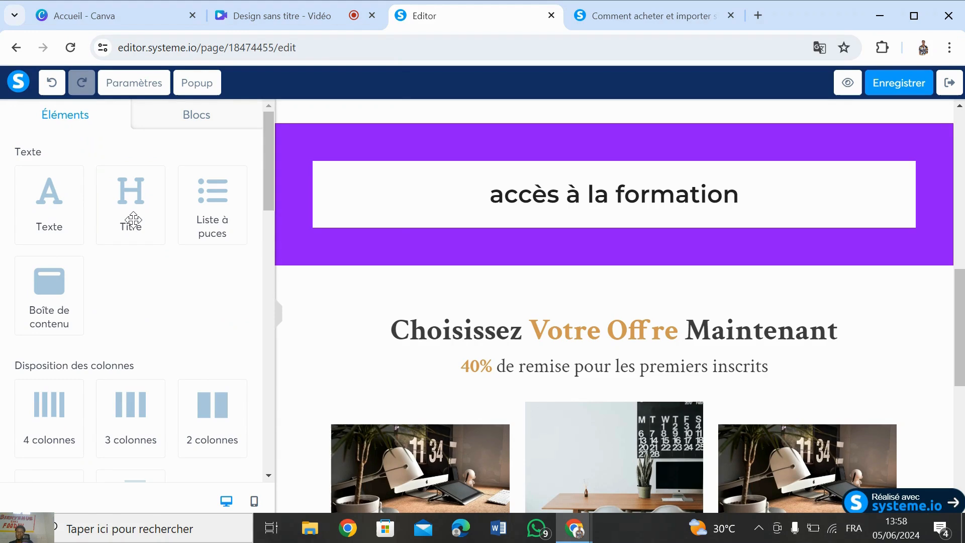
drag(157, 218, 587, 202)
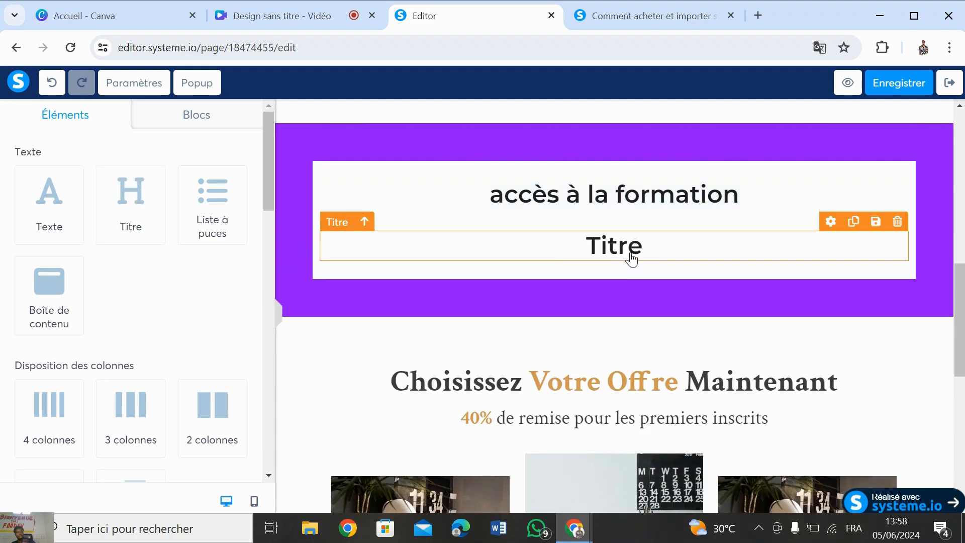
double_click(632, 253)
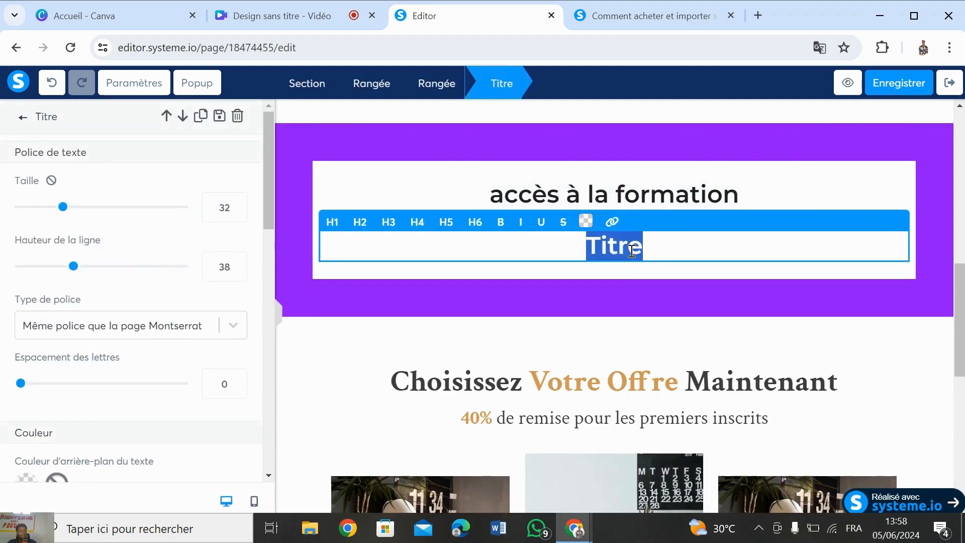
text(1000)
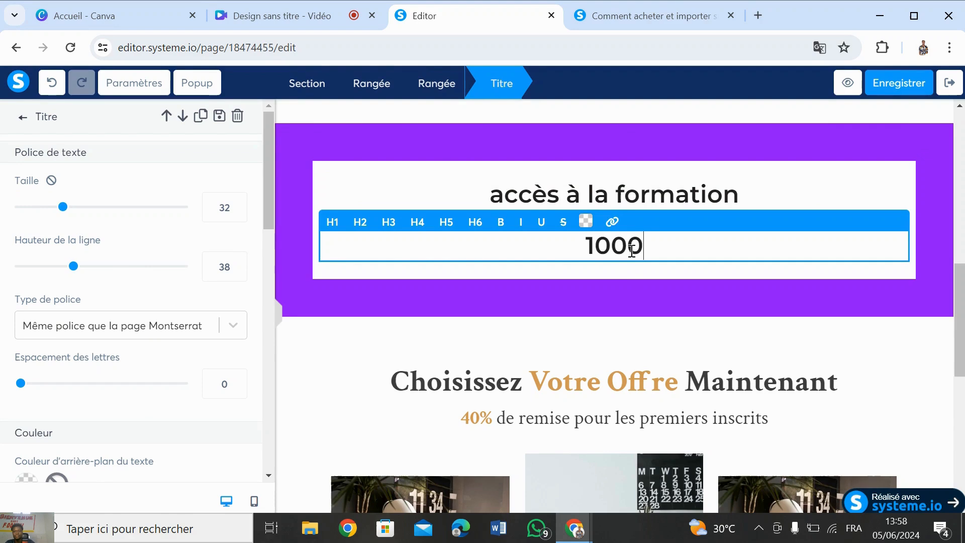
text(0f)
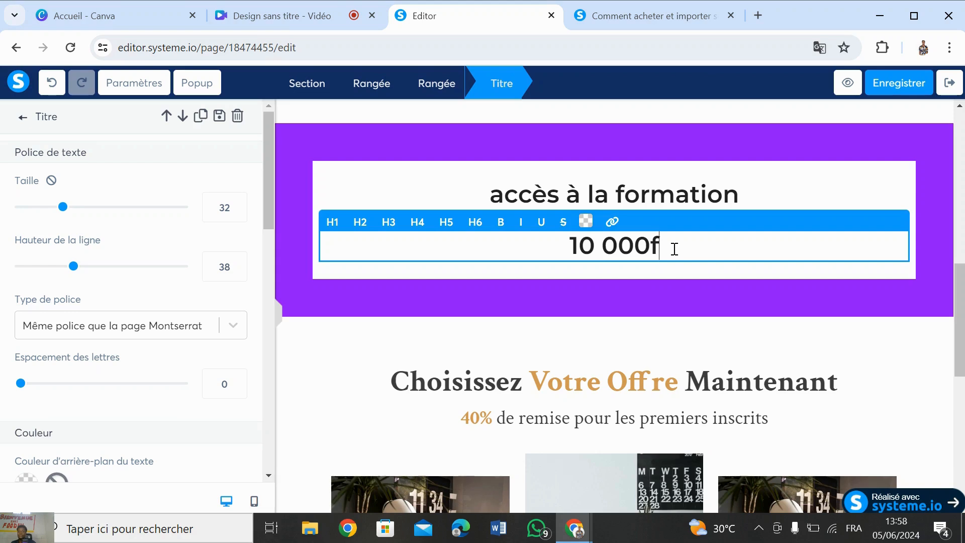
Step: Try strikethrough formatting on the "10 000f" price title
drag(674, 249, 539, 250)
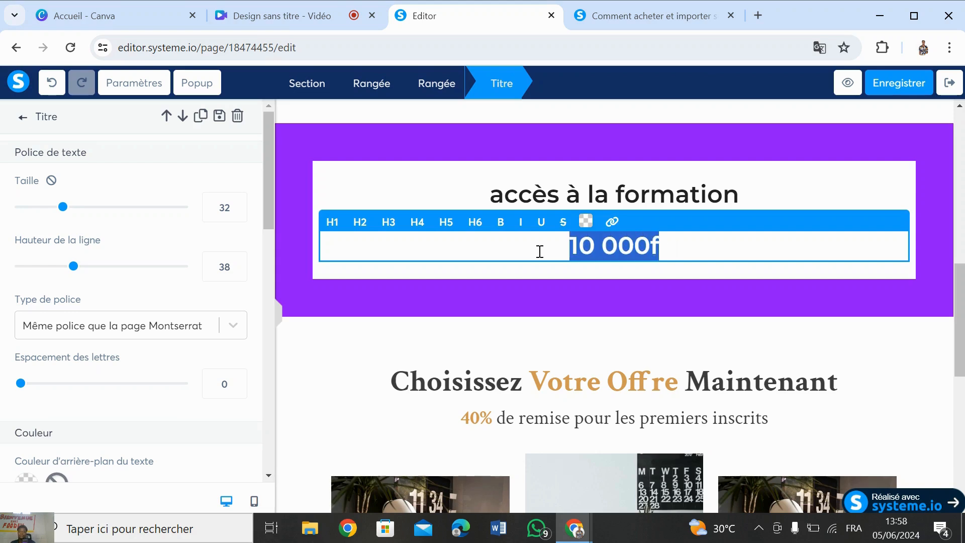
click(563, 224)
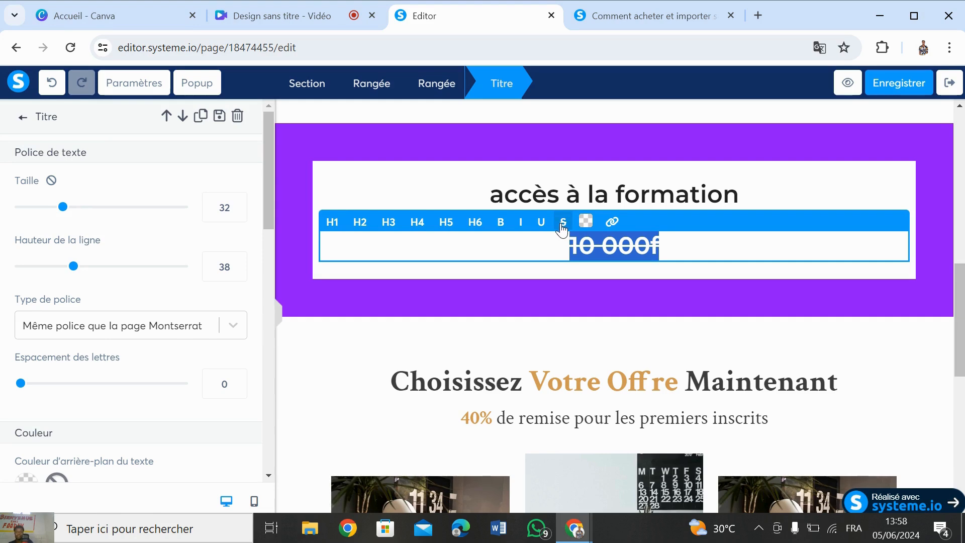
click(563, 225)
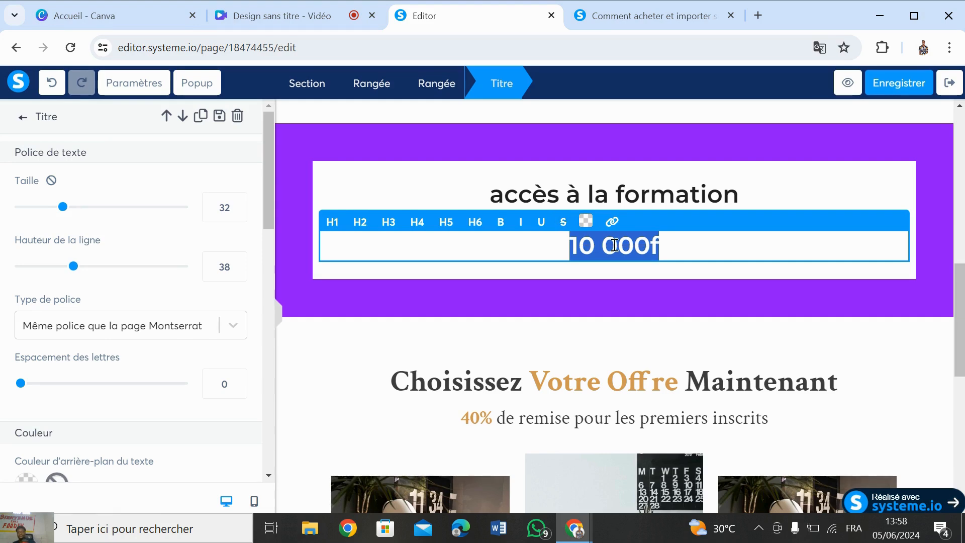
click(571, 226)
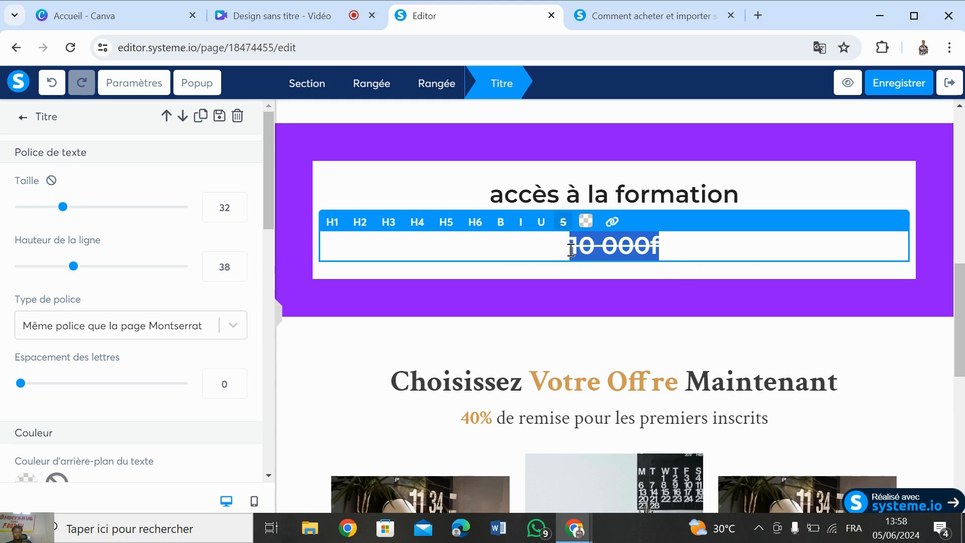
click(562, 225)
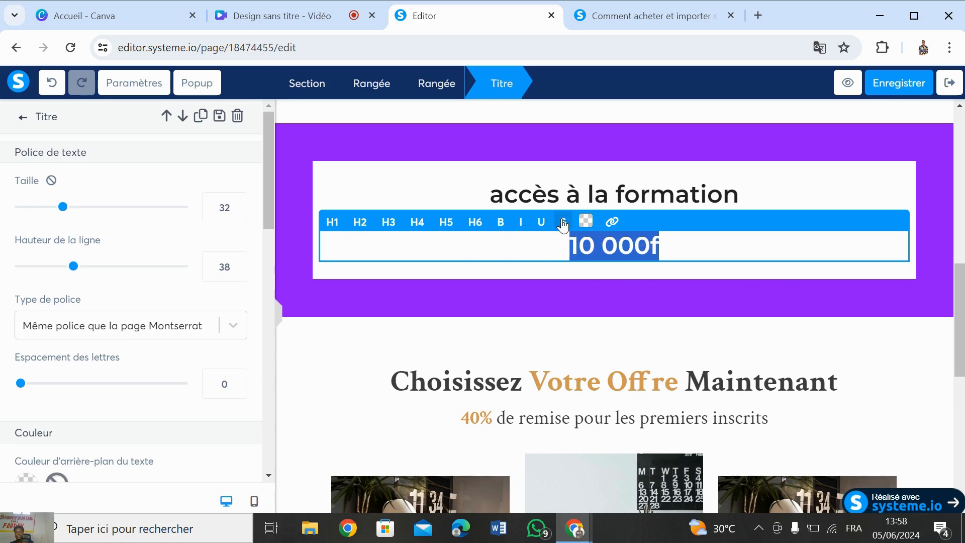
Step: Delete the "Choisissez Votre Offre Maintenant" pricing section below the purple section
click(710, 277)
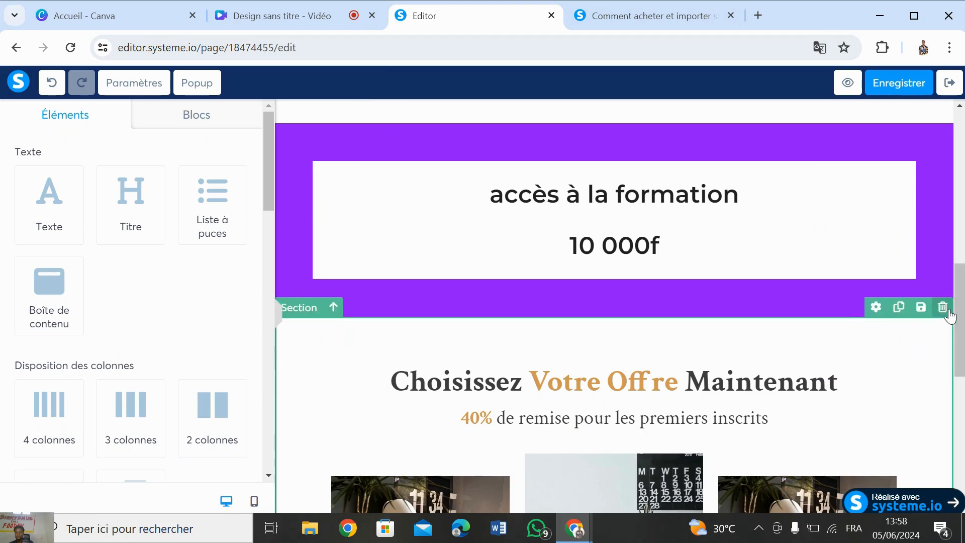
click(943, 307)
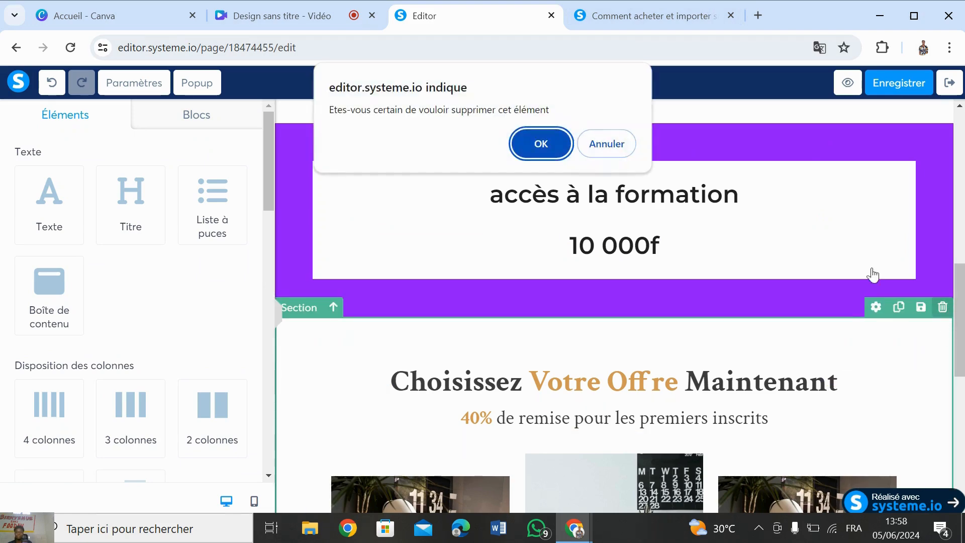
click(567, 150)
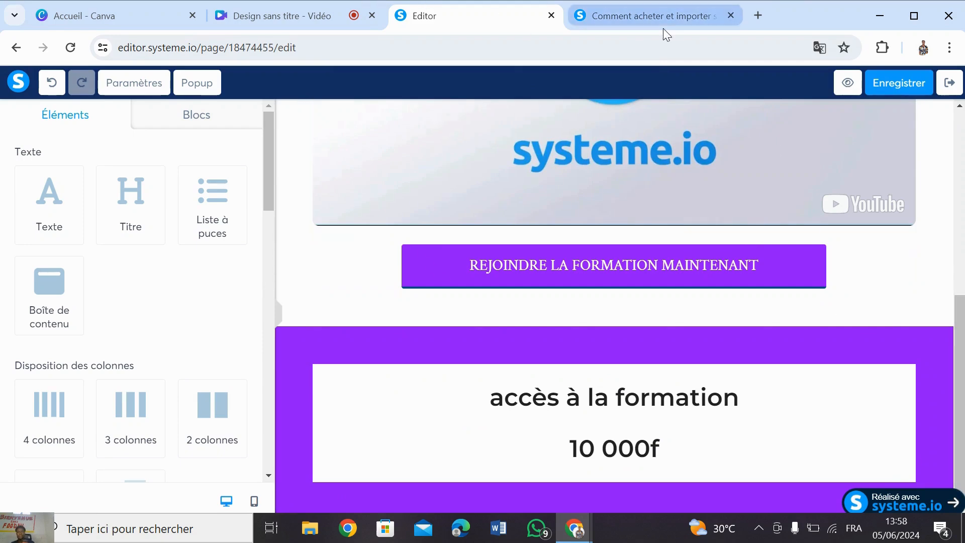
Step: Check the reference page's offer card and add a Bouton element below the "10 000f" title in the white row
click(632, 19)
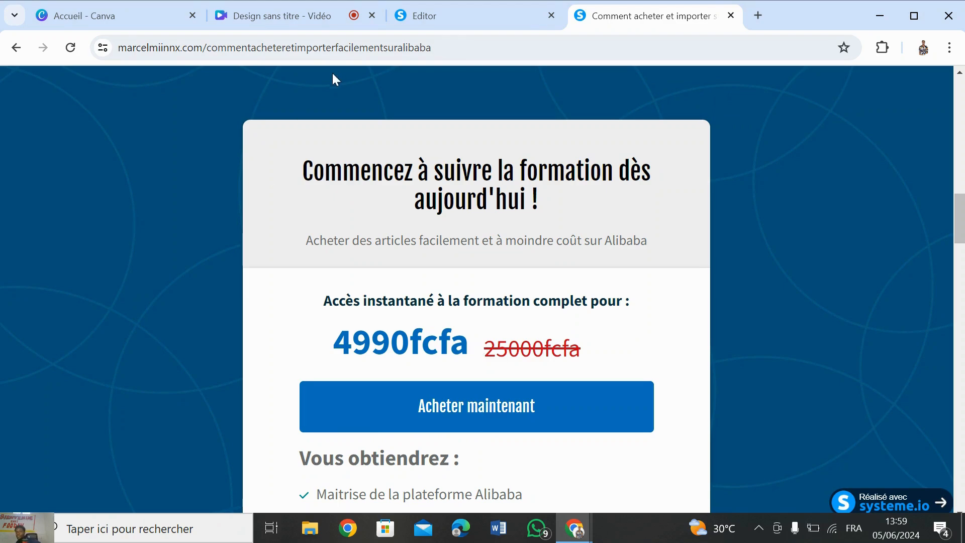
click(464, 28)
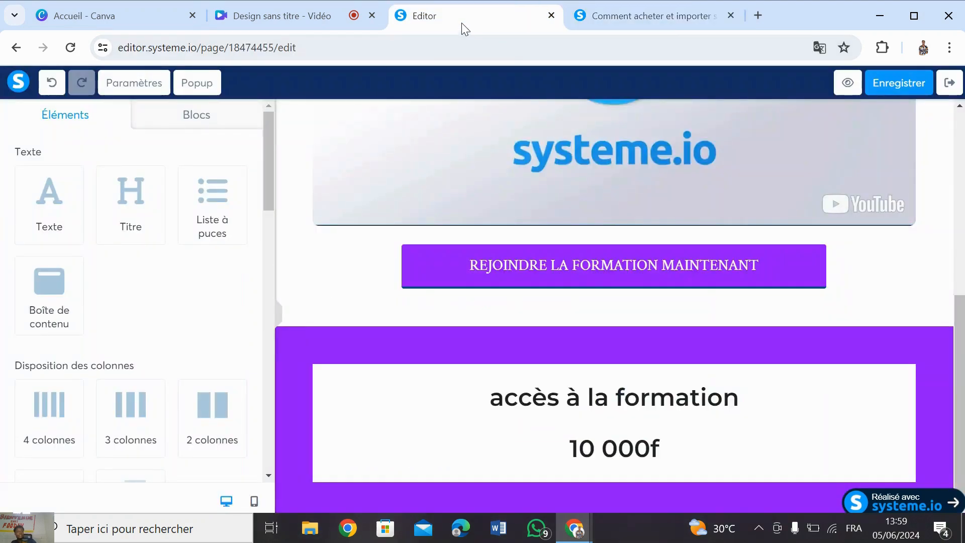
drag(270, 158, 266, 235)
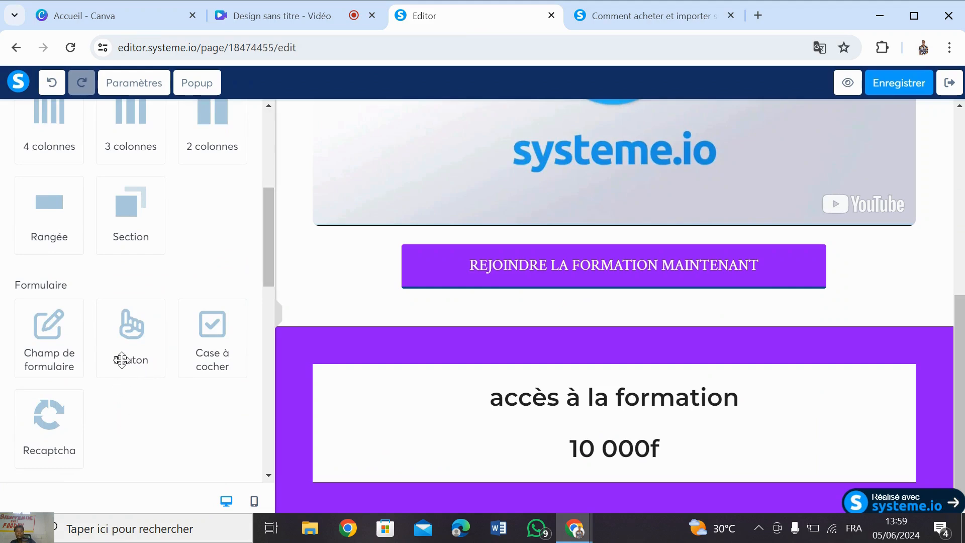
drag(122, 360, 600, 454)
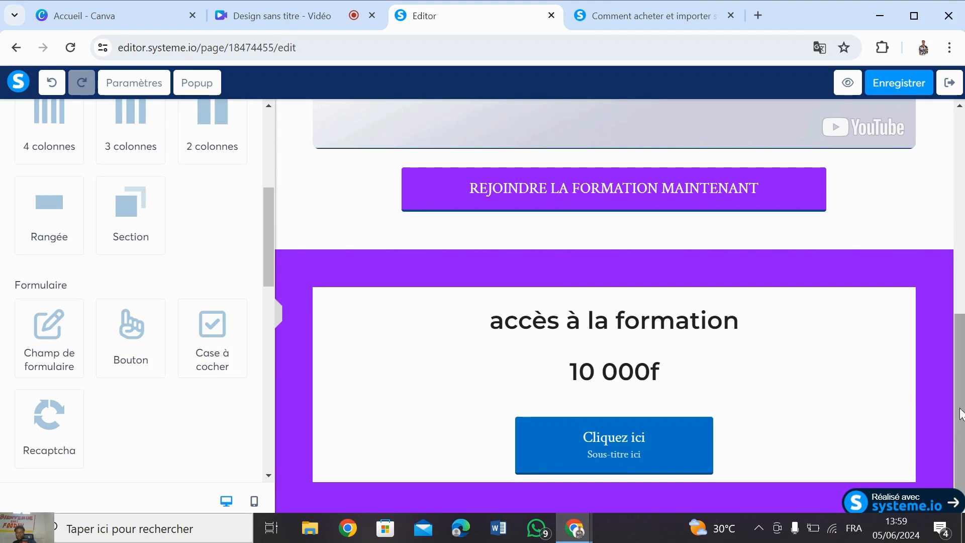
mouse_move(962, 386)
mouse_down()
mouse_move(962, 327)
mouse_move(962, 388)
mouse_up()
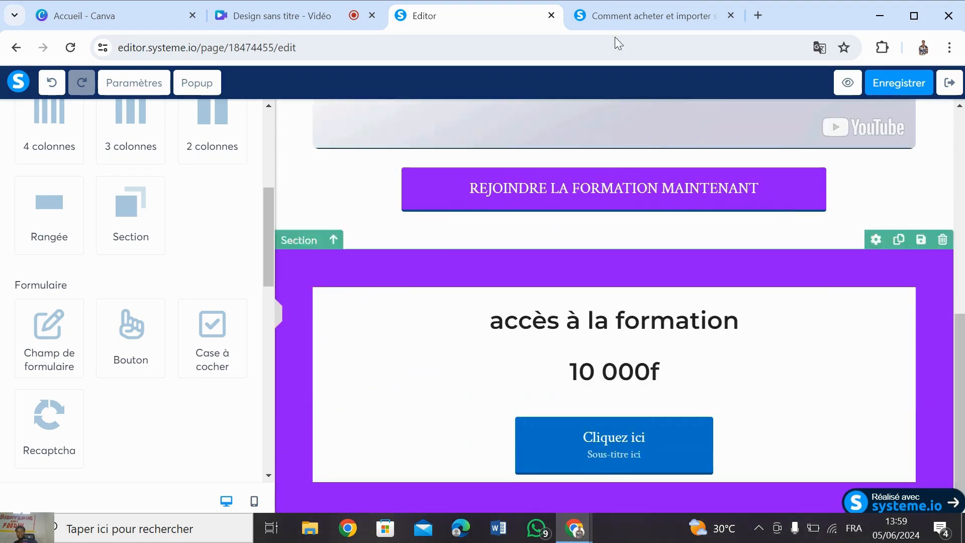
Step: Review the reference card's "Vous obtiendrez" list and add a Titre element below the new button in the white row
click(611, 12)
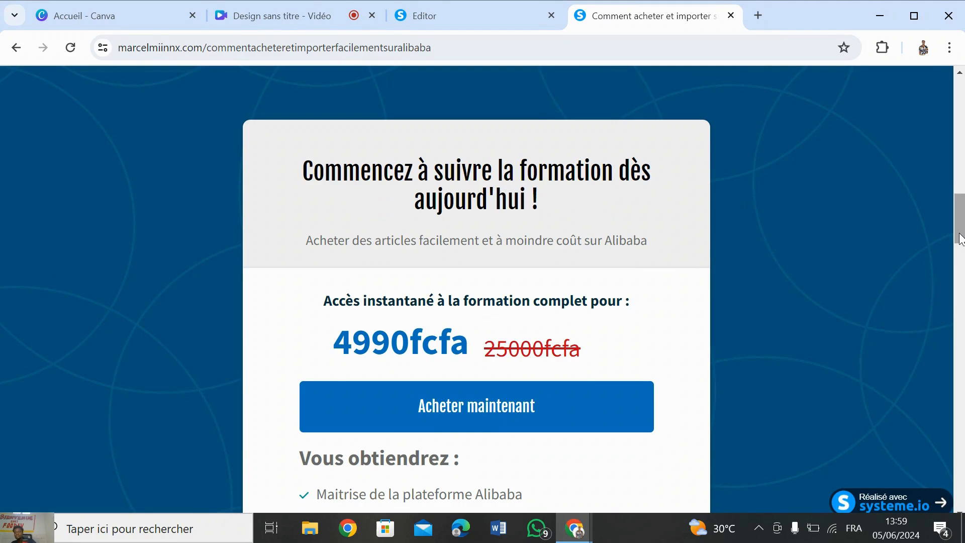
drag(960, 240, 958, 268)
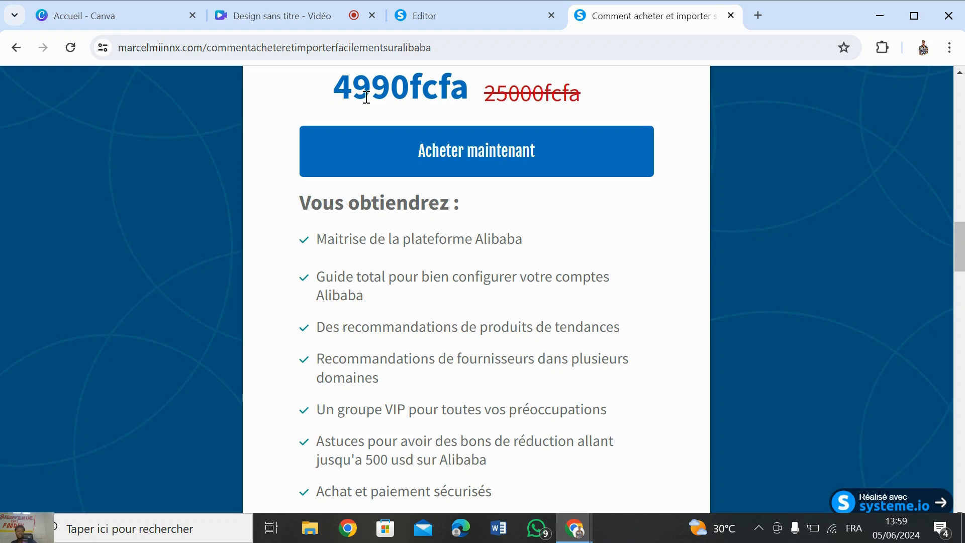
click(466, 17)
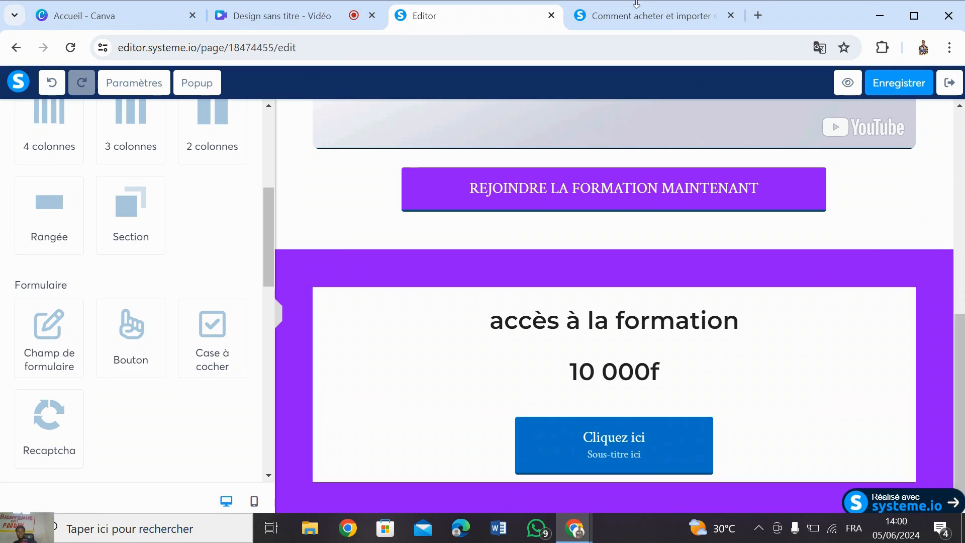
click(660, 22)
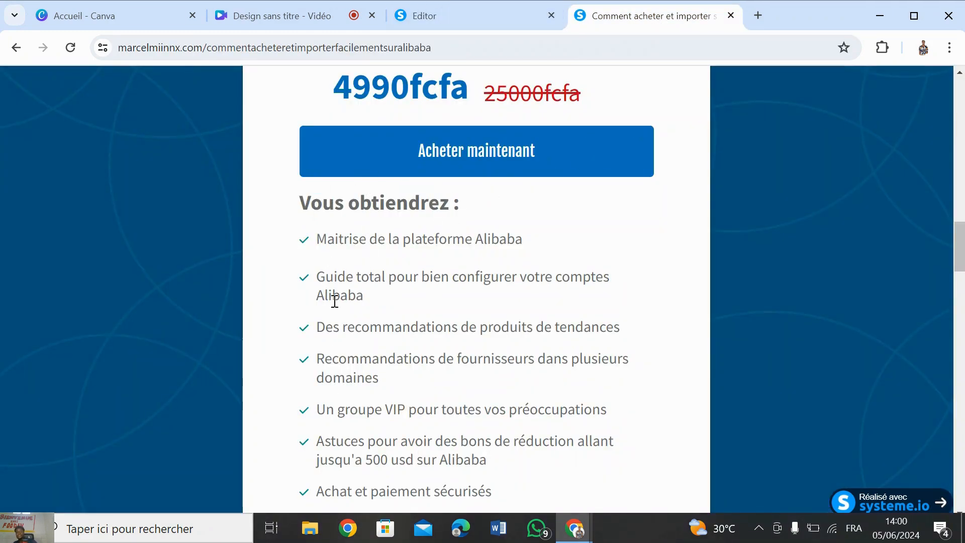
click(470, 20)
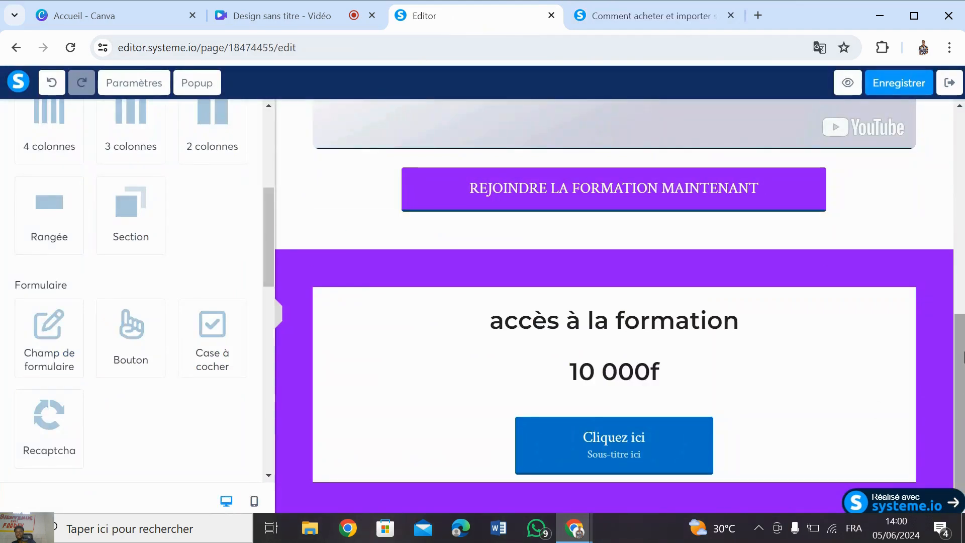
drag(270, 240, 258, 99)
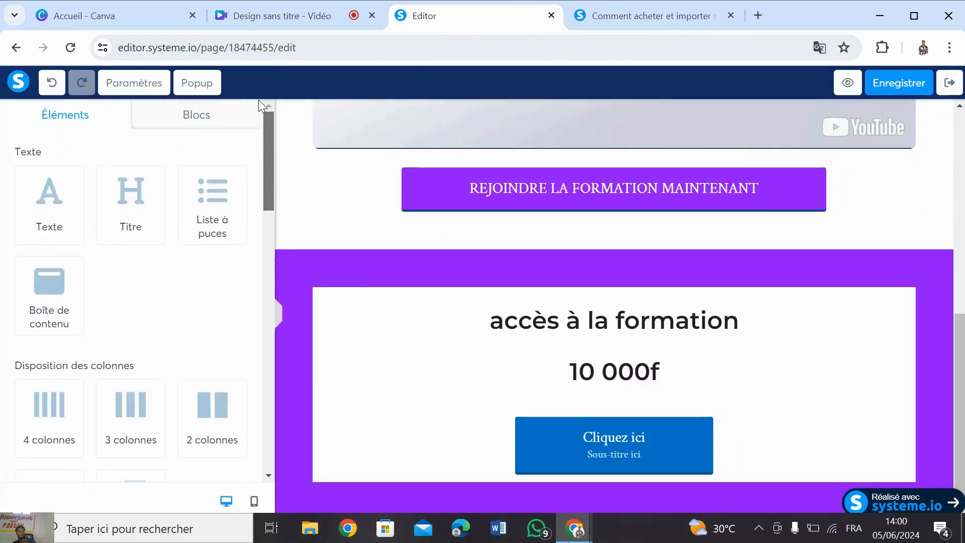
drag(107, 213, 601, 470)
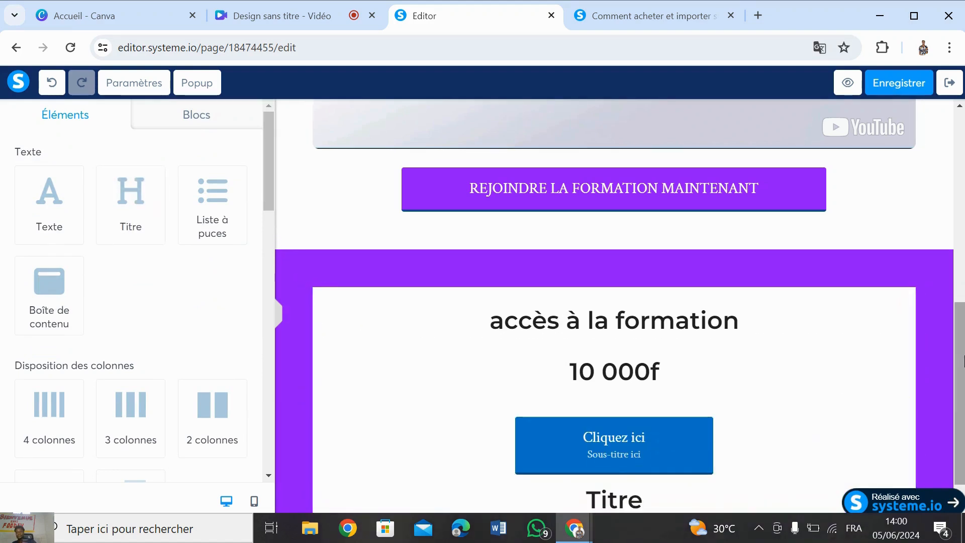
Step: Add a Liste à puces element below the placeholder title in the white row and append an empty bullet to it
scroll(963, 463, down, 1)
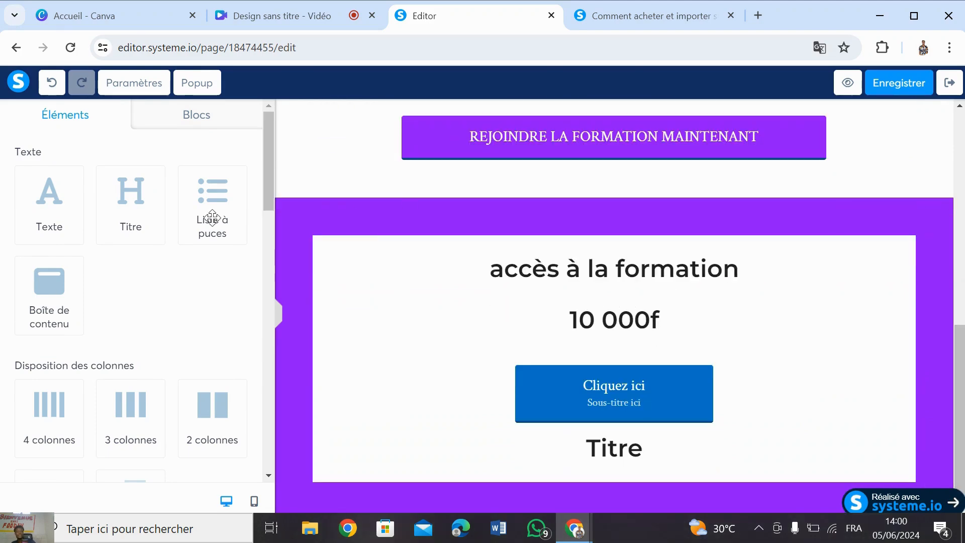
drag(215, 207, 611, 461)
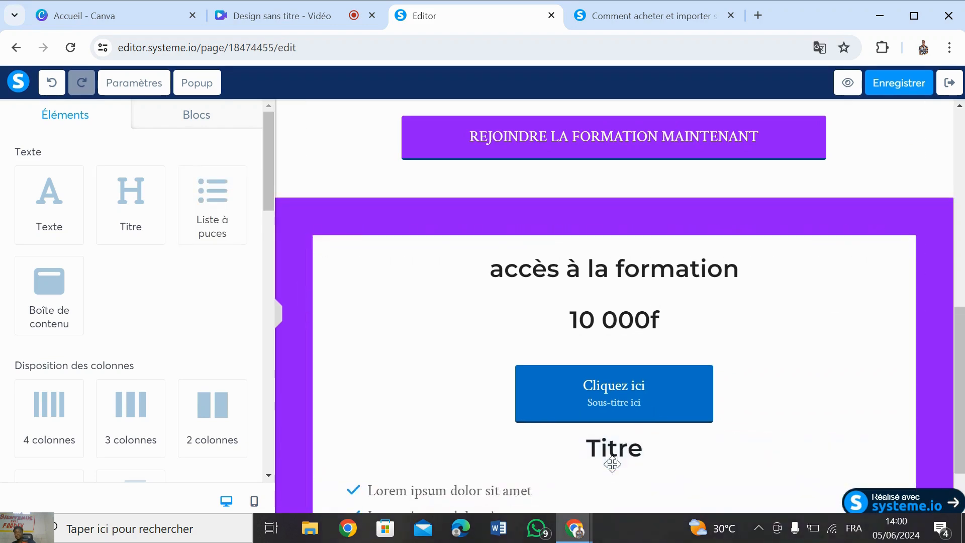
scroll(829, 413, down, 2)
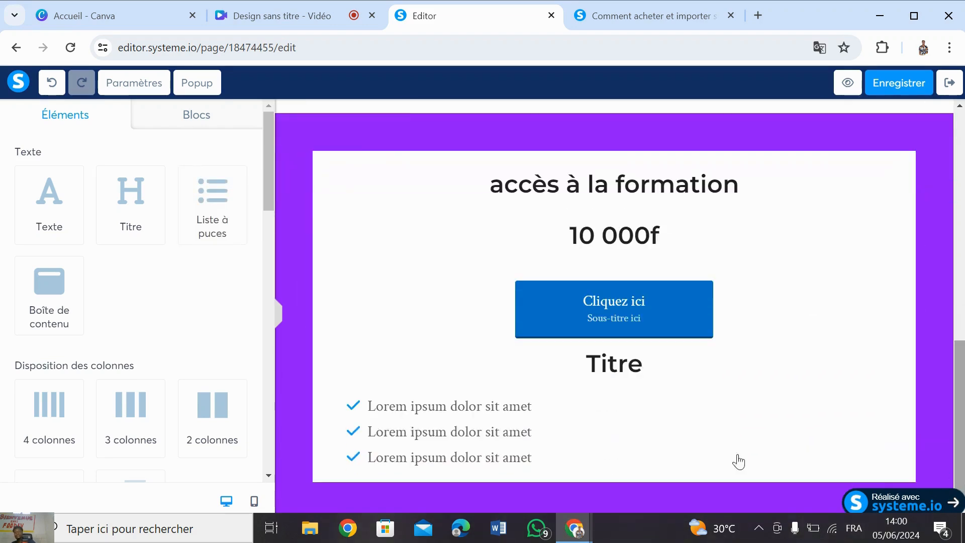
click(540, 467)
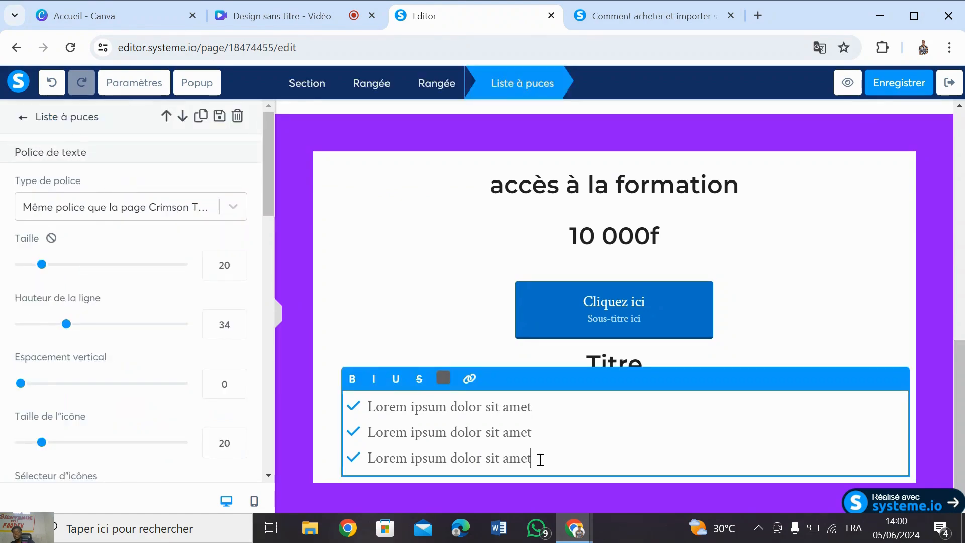
key(Return)
key(Return)
key(Return)
key(Return)
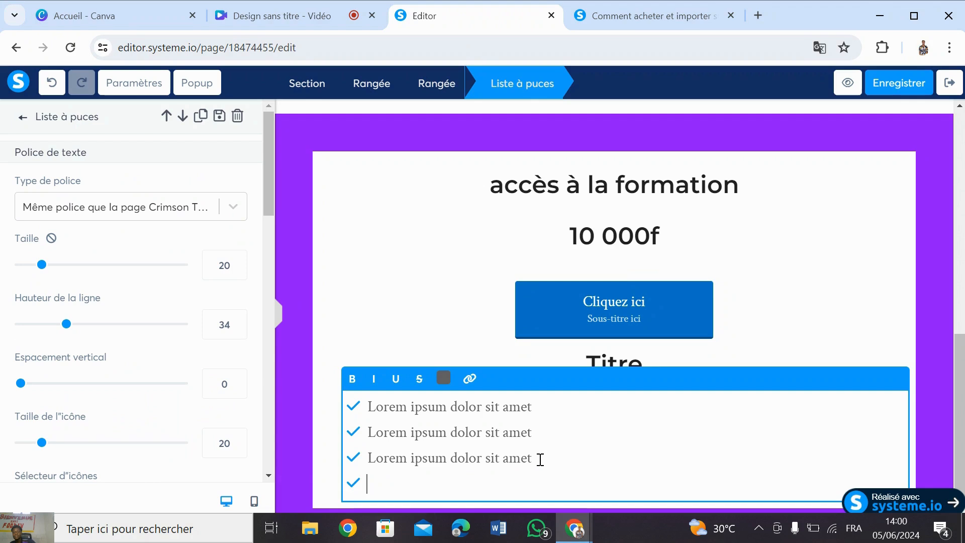
key(Return)
click(593, 88)
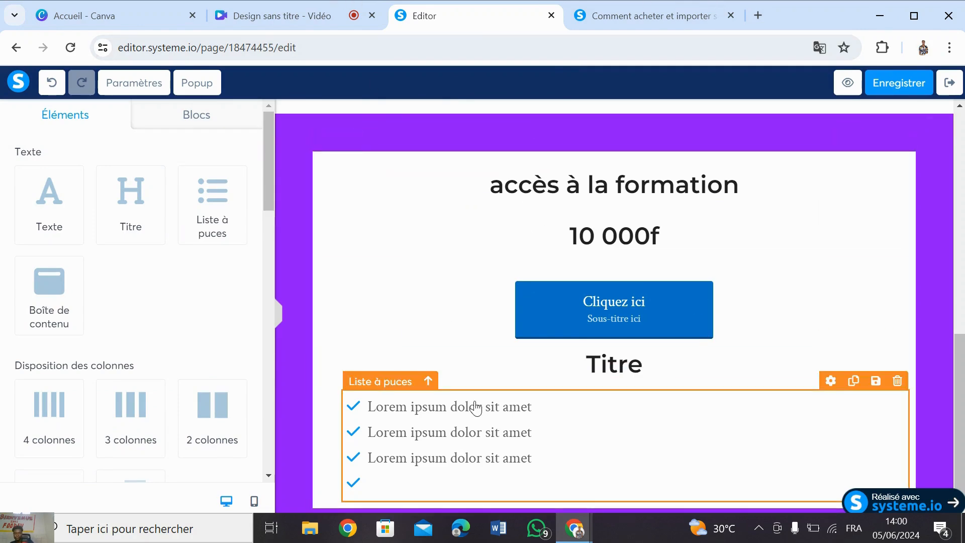
Step: Check what follows the offer card on the reference page and add a Section element below the purple section
click(626, 14)
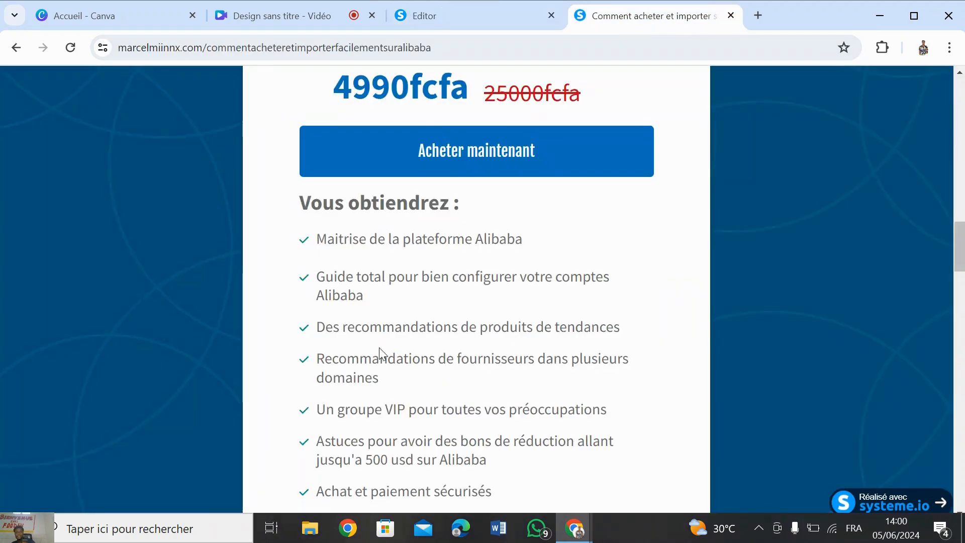
drag(963, 274, 949, 316)
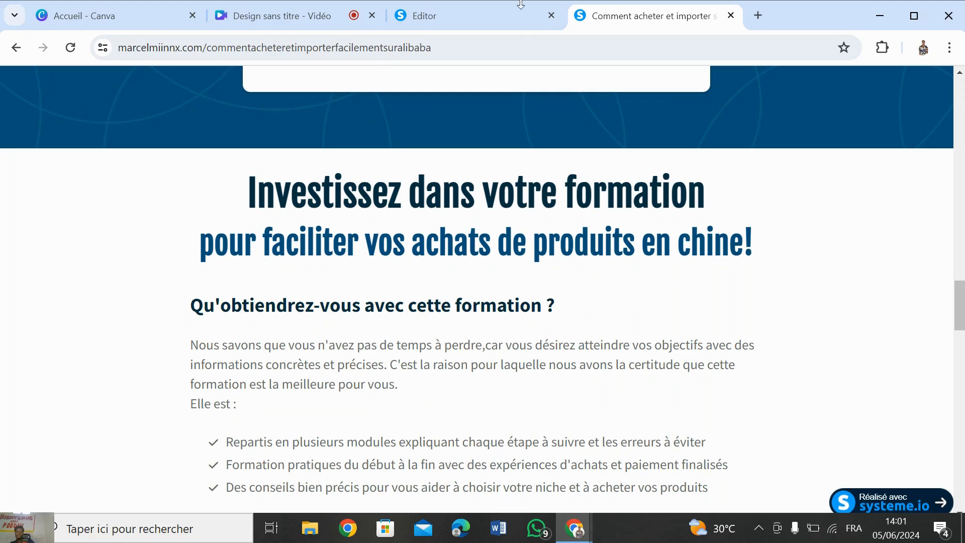
click(496, 17)
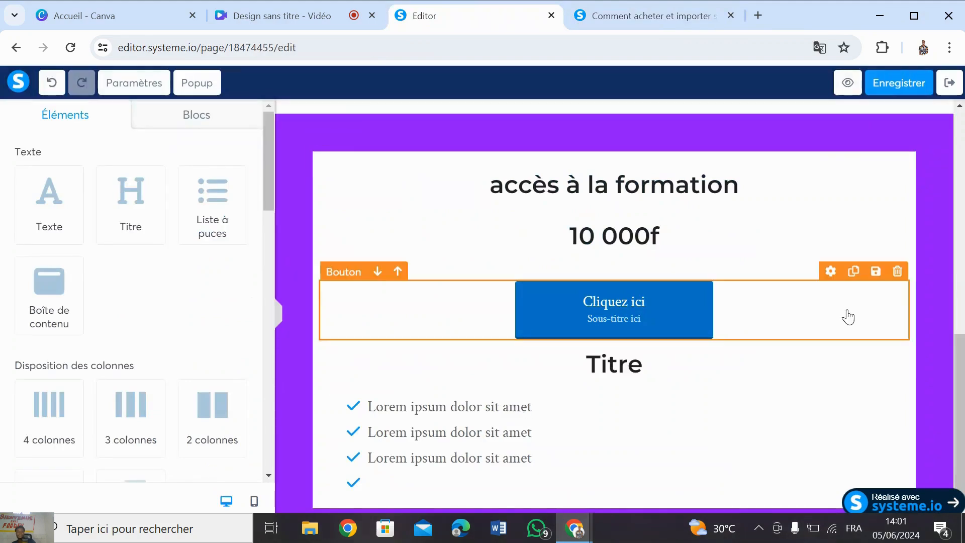
drag(964, 415, 964, 518)
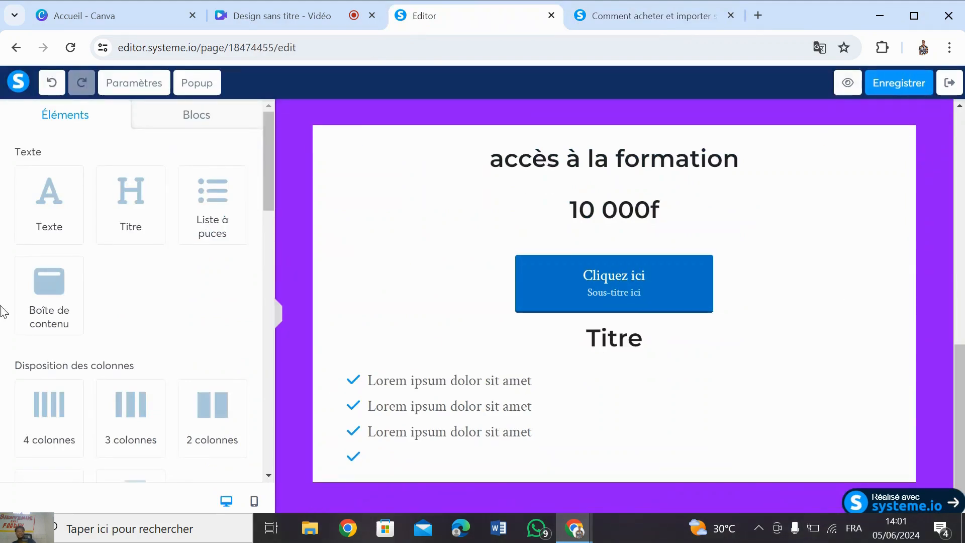
drag(270, 189, 264, 259)
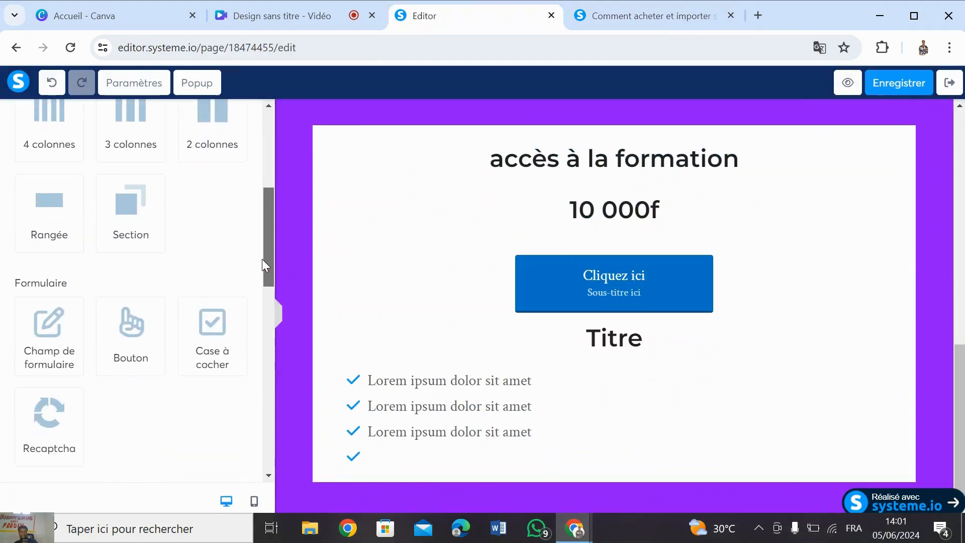
drag(144, 223, 554, 497)
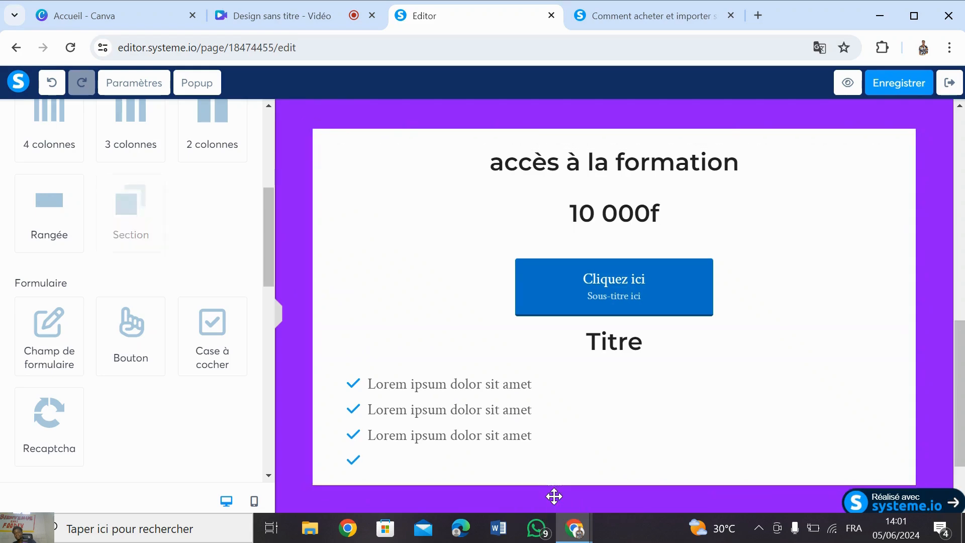
drag(960, 393, 961, 442)
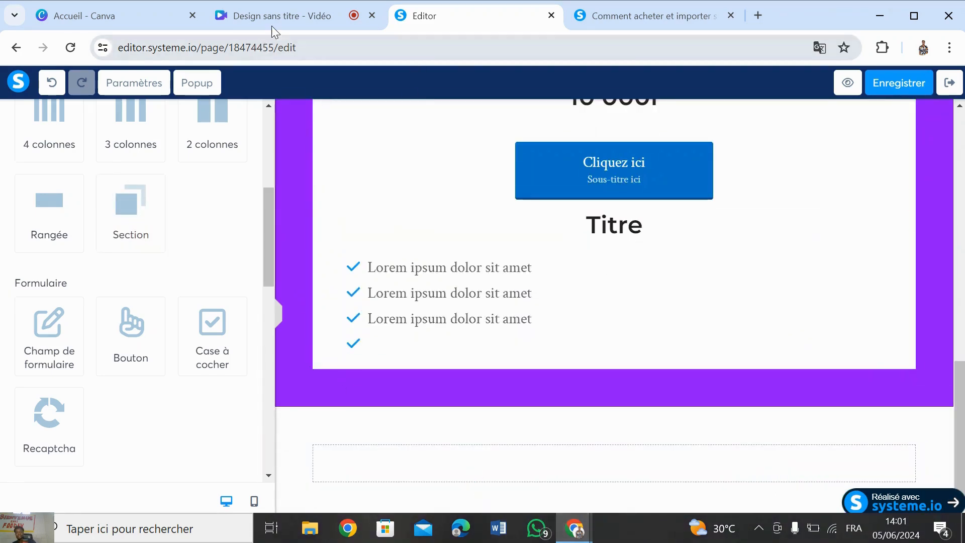
Step: Review the reference page's "Qu'obtiendrez-vous avec cette formation ?" section and add a Titre element in the new empty section
click(607, 11)
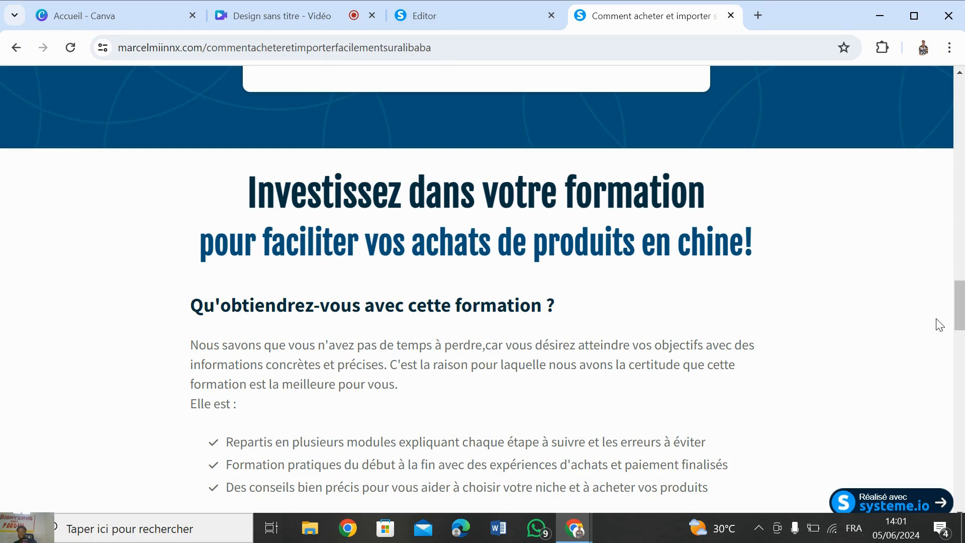
drag(958, 319, 961, 347)
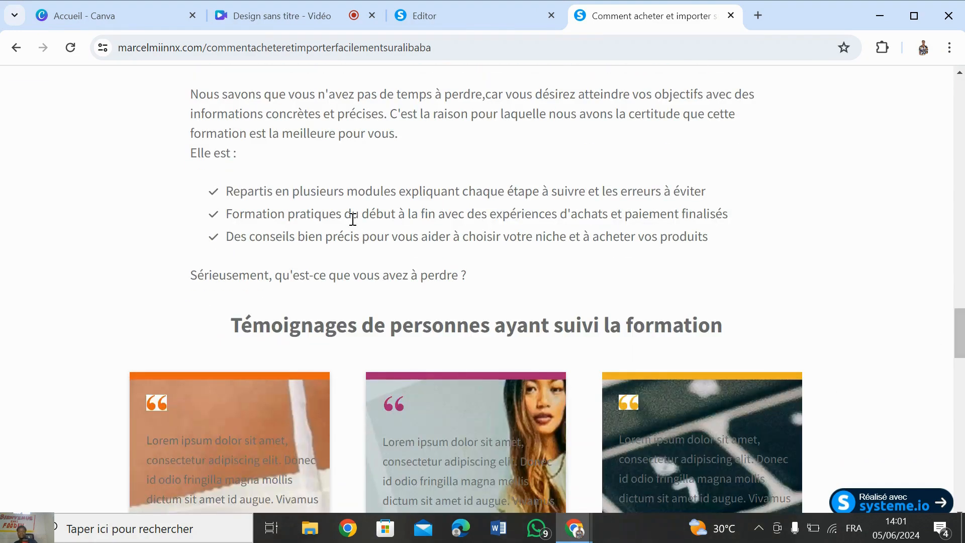
click(495, 24)
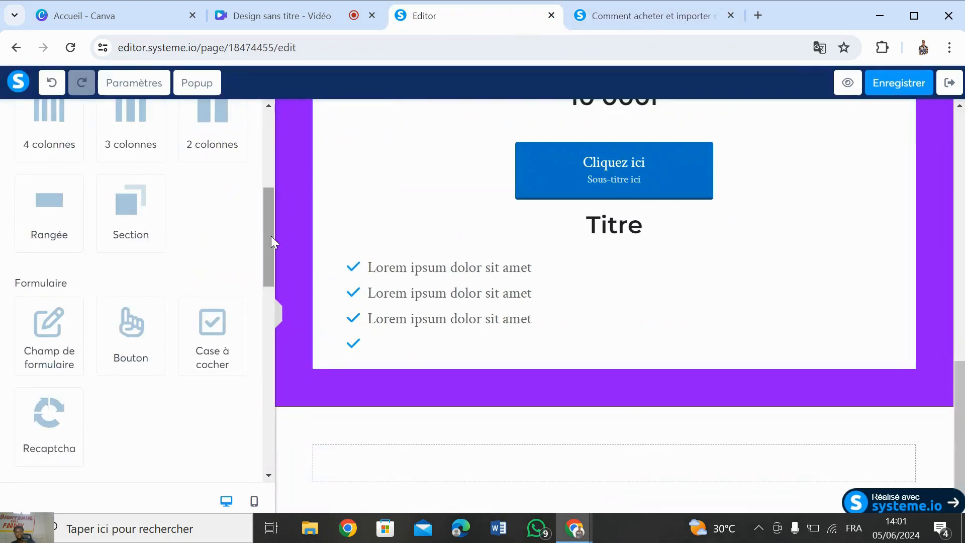
drag(270, 236, 270, 121)
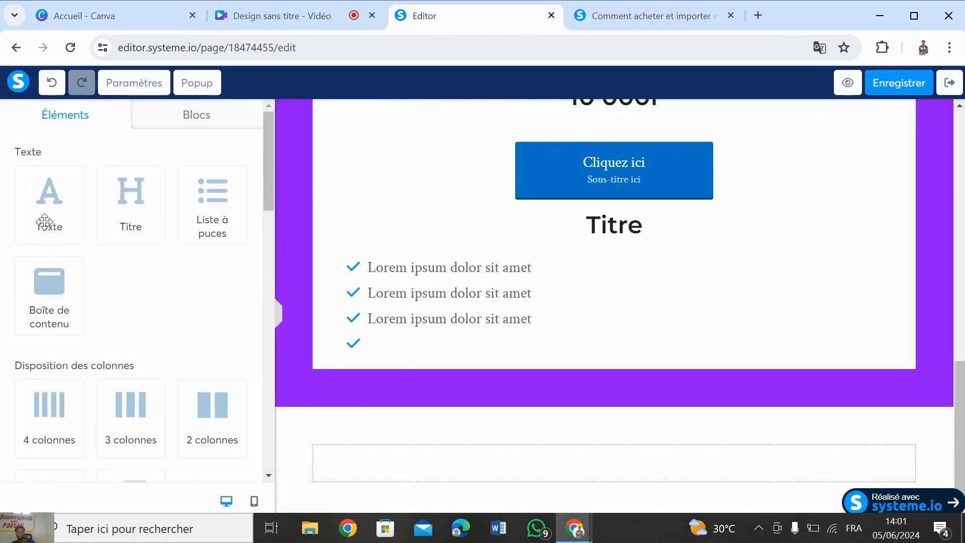
drag(125, 215, 573, 470)
Step: Recheck the reference page's "Investissez dans votre formation" section and add a FAQ element below the placeholder title in the new section
click(674, 17)
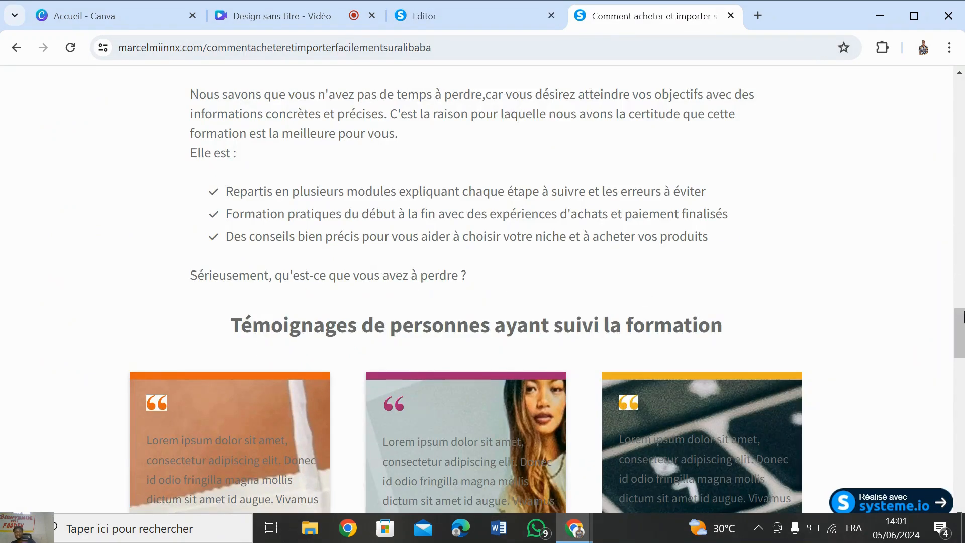
scroll(938, 246, up, 10)
drag(961, 242, 959, 308)
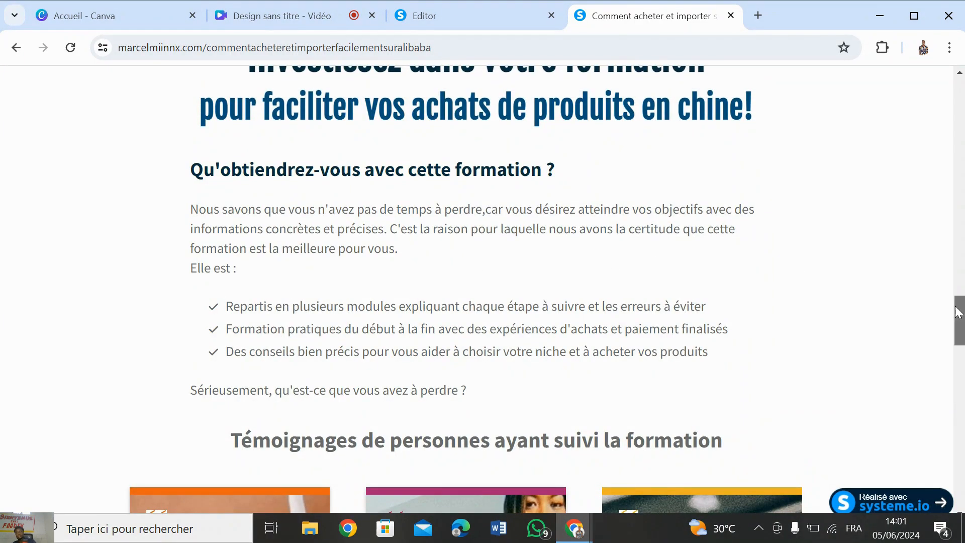
drag(957, 311, 957, 294)
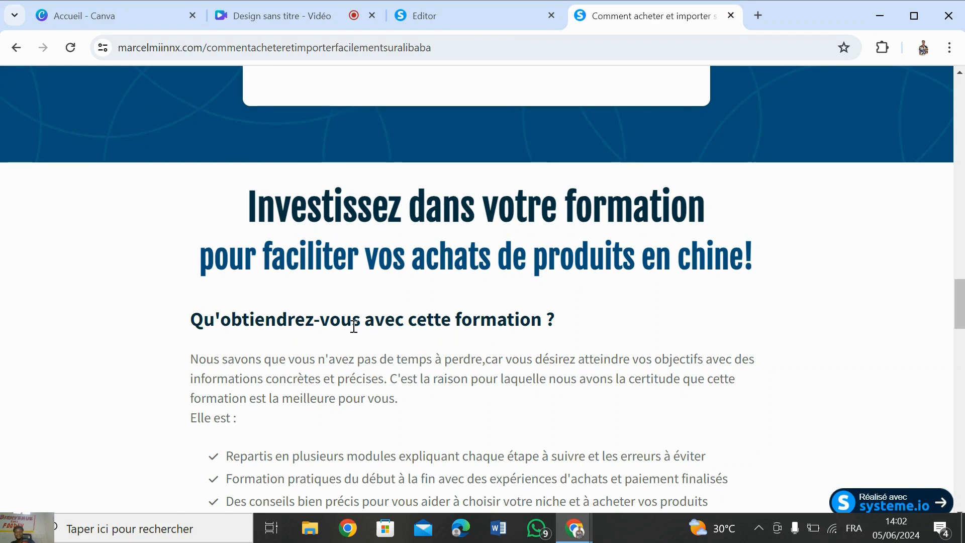
click(445, 12)
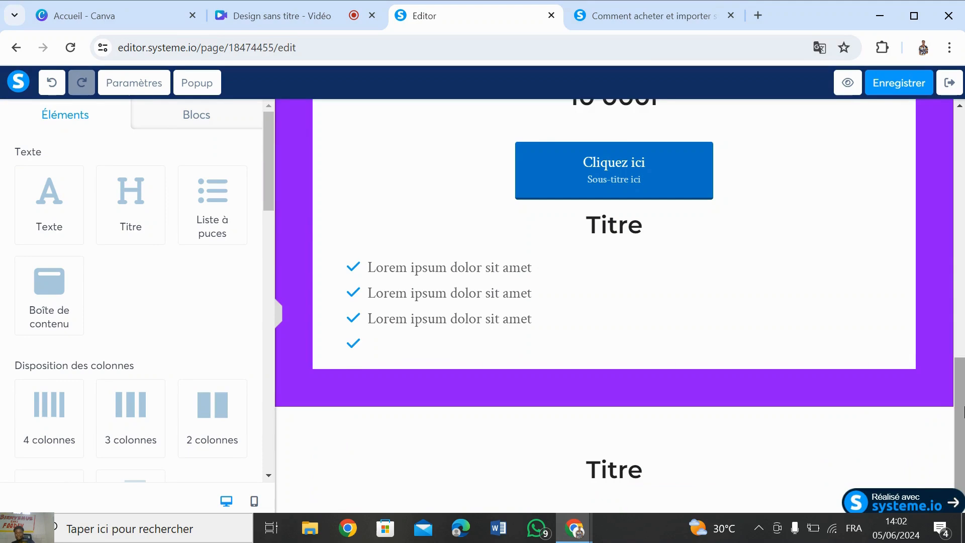
drag(961, 416, 961, 422)
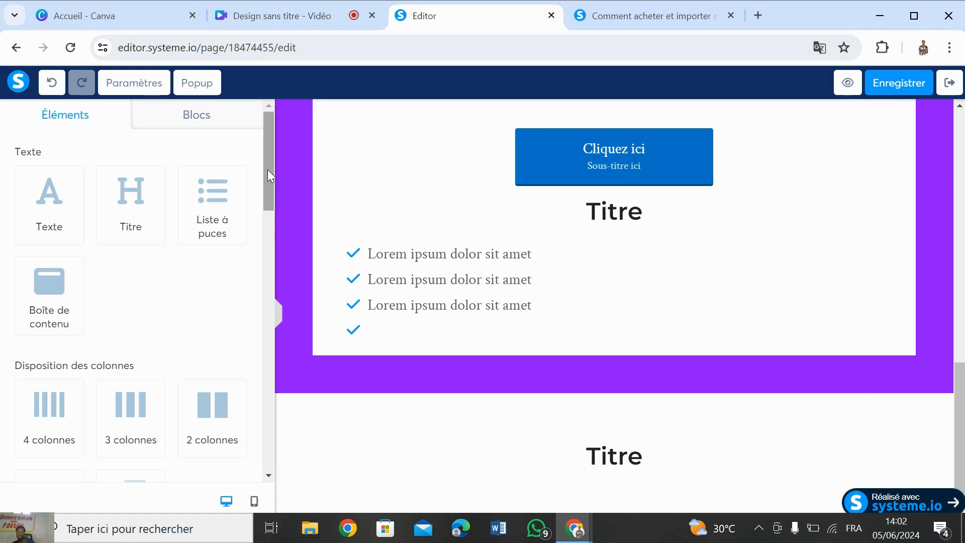
drag(268, 170, 267, 309)
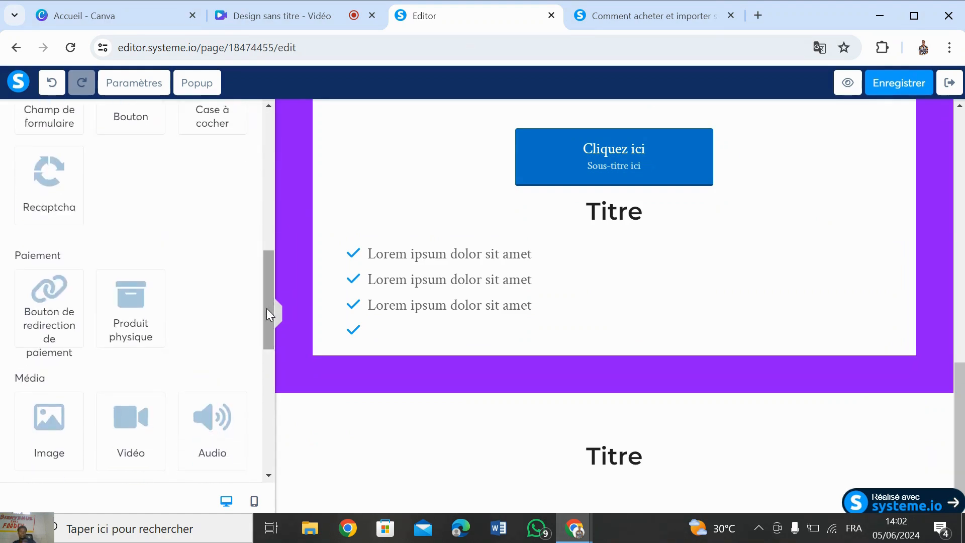
drag(270, 276, 266, 421)
drag(130, 397, 608, 465)
drag(964, 388, 964, 449)
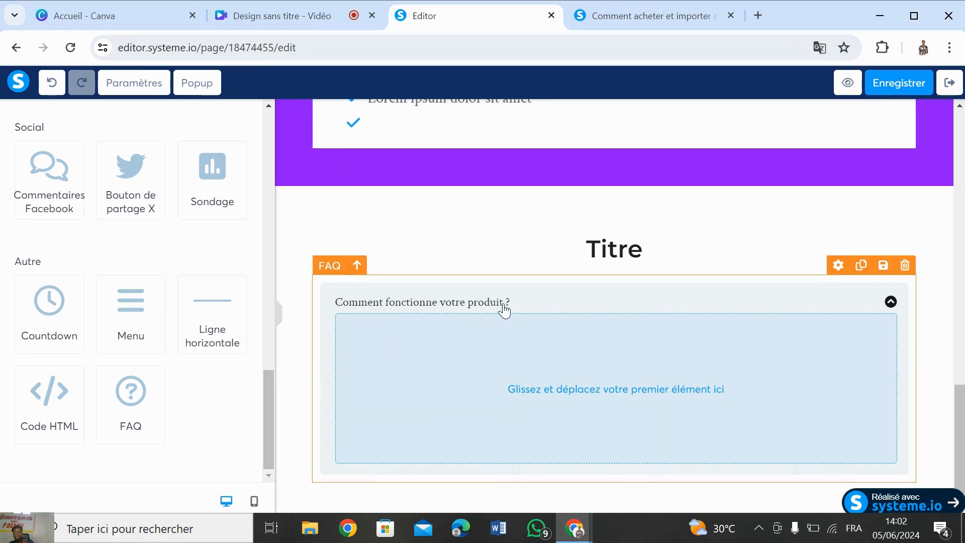
Step: Add a Texte element inside the empty answer area of the "Comment fonctionne votre produit ?" FAQ
drag(266, 409, 275, 194)
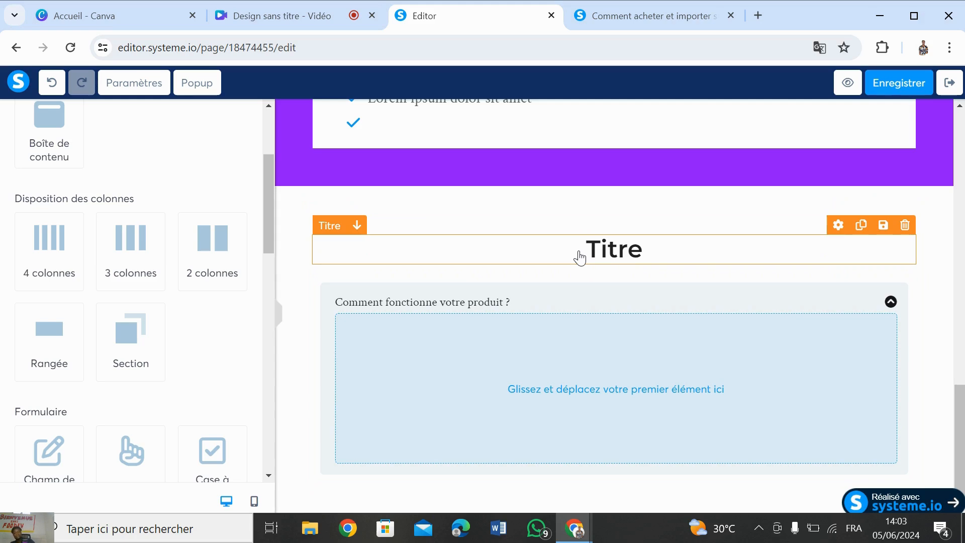
drag(263, 240, 263, 150)
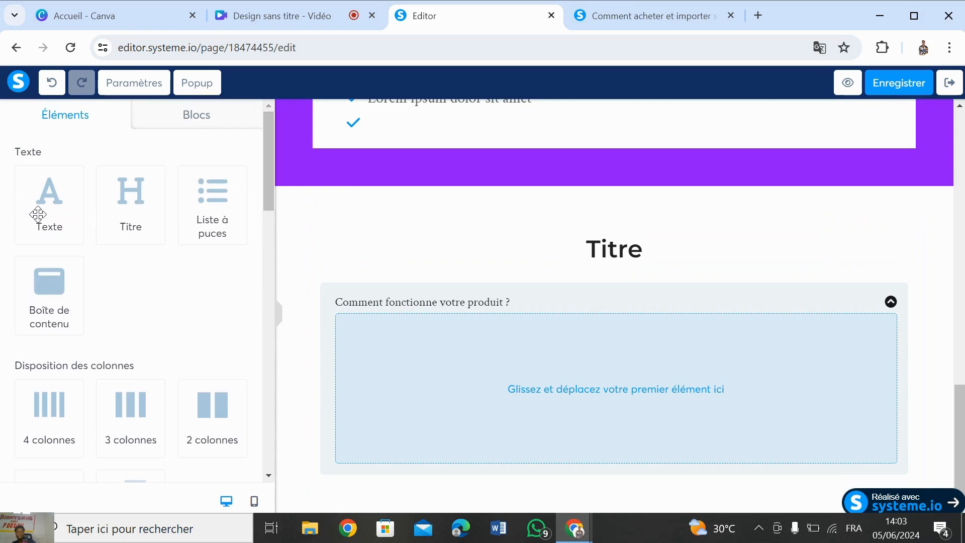
drag(37, 214, 582, 382)
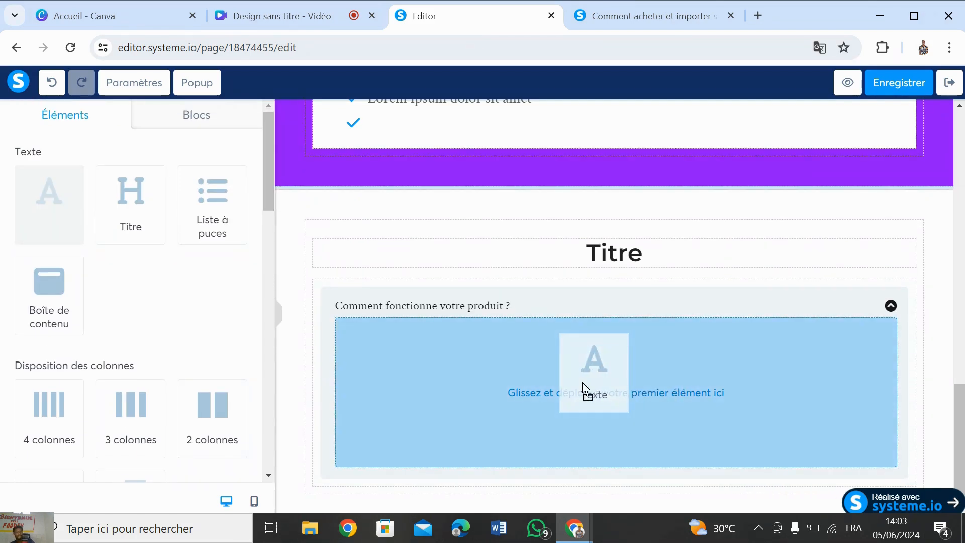
drag(582, 382, 599, 391)
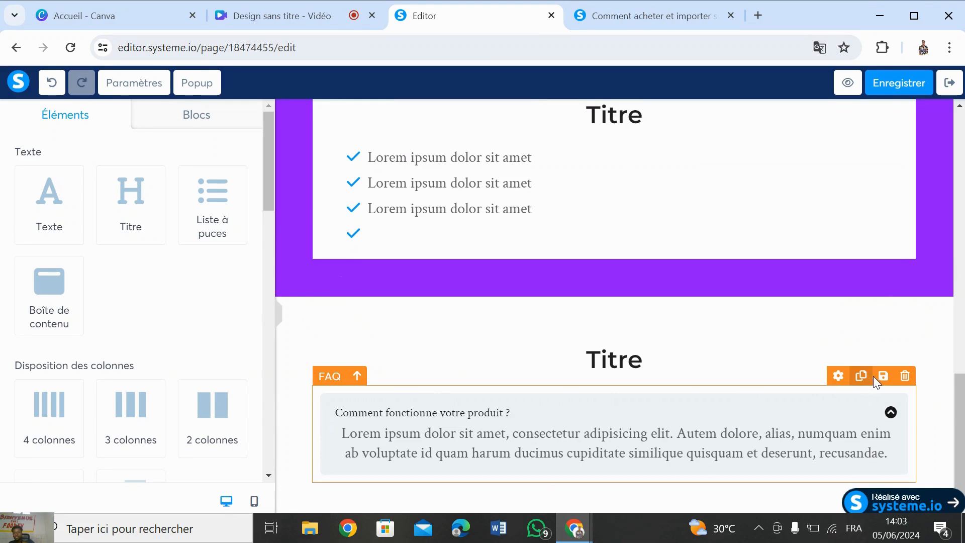
Step: Duplicate the FAQ element twice to make three stacked FAQ entries below the placeholder title
click(865, 380)
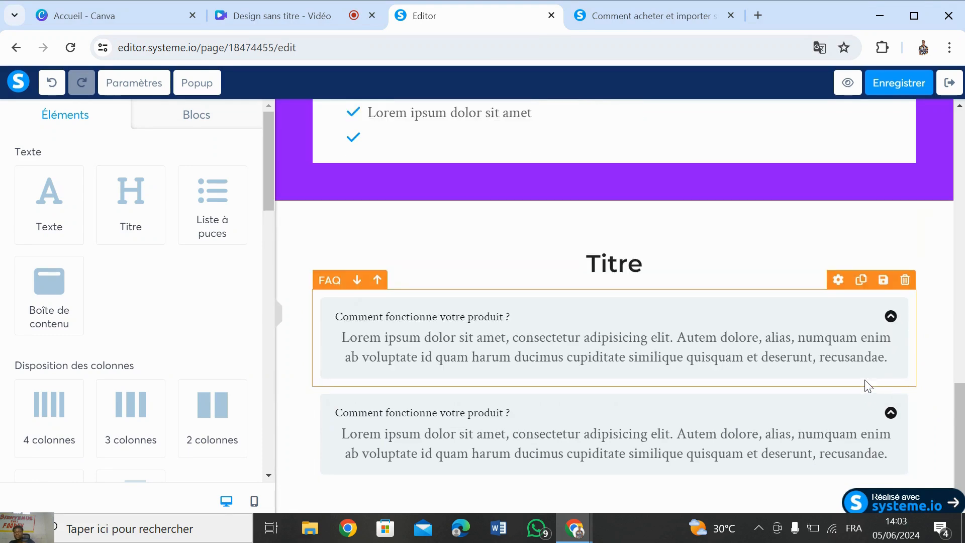
click(859, 284)
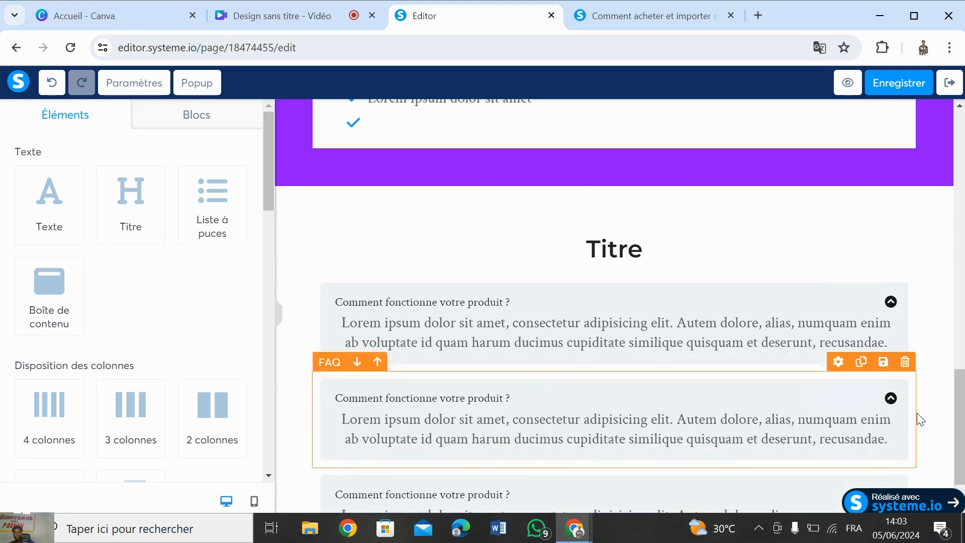
drag(960, 417, 960, 441)
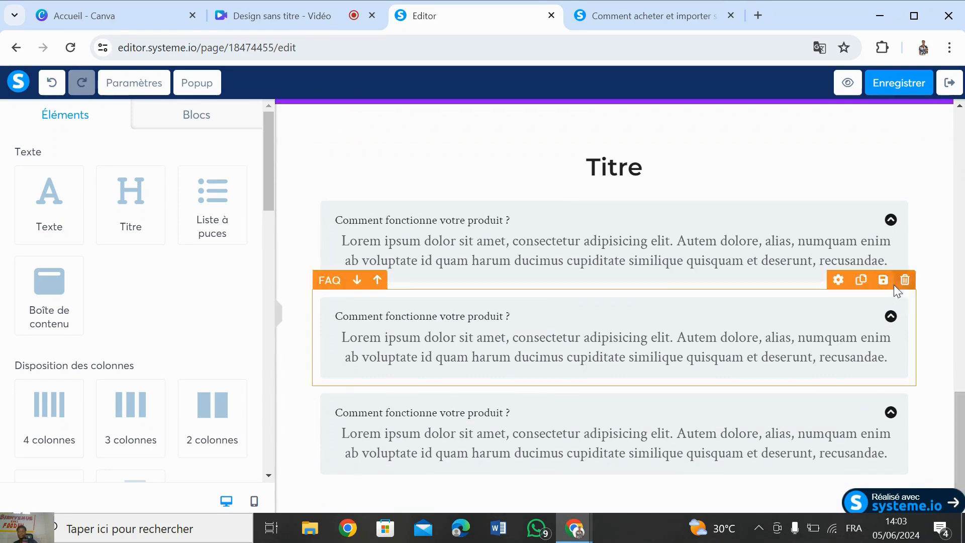
Step: Inspect where the first FAQ's question and answer text can be edited, leaving the placeholder content as is
click(891, 221)
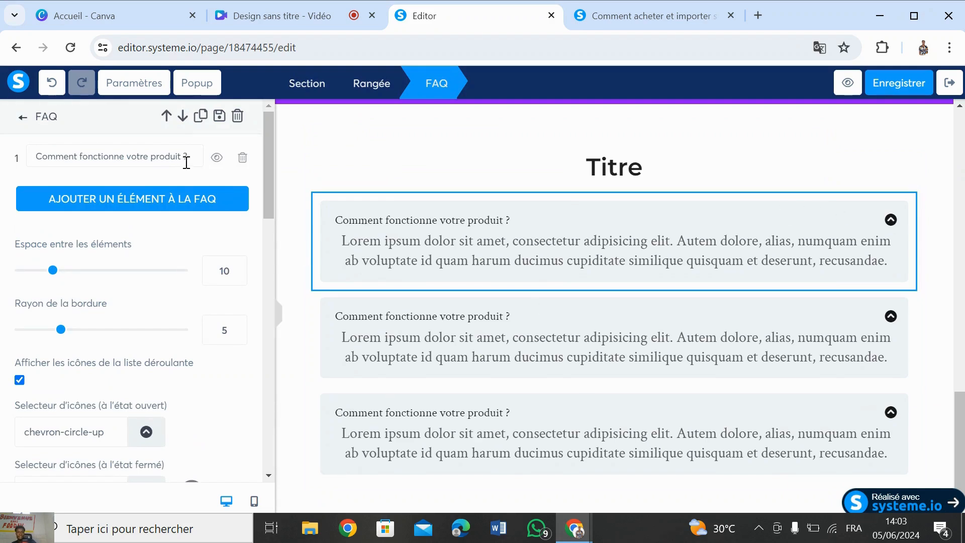
drag(191, 157, 37, 165)
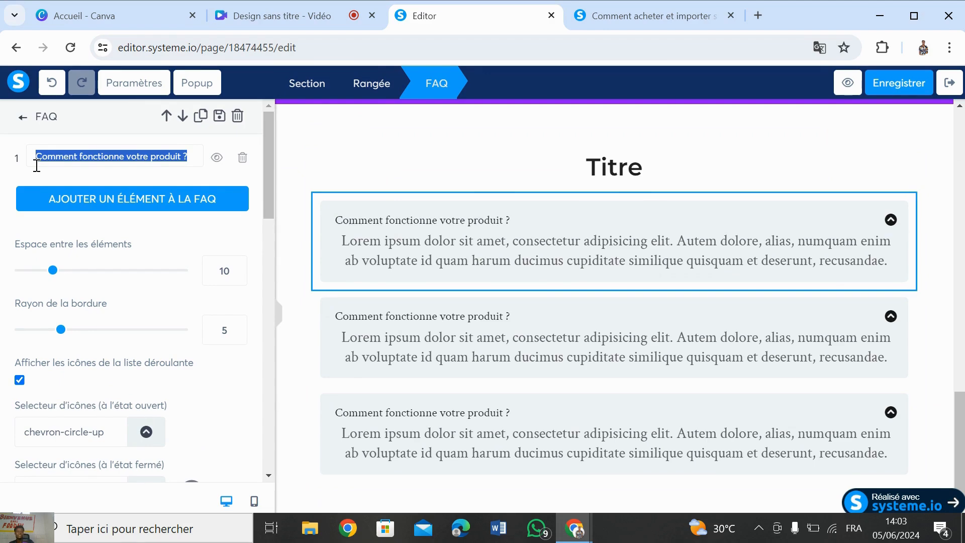
click(501, 264)
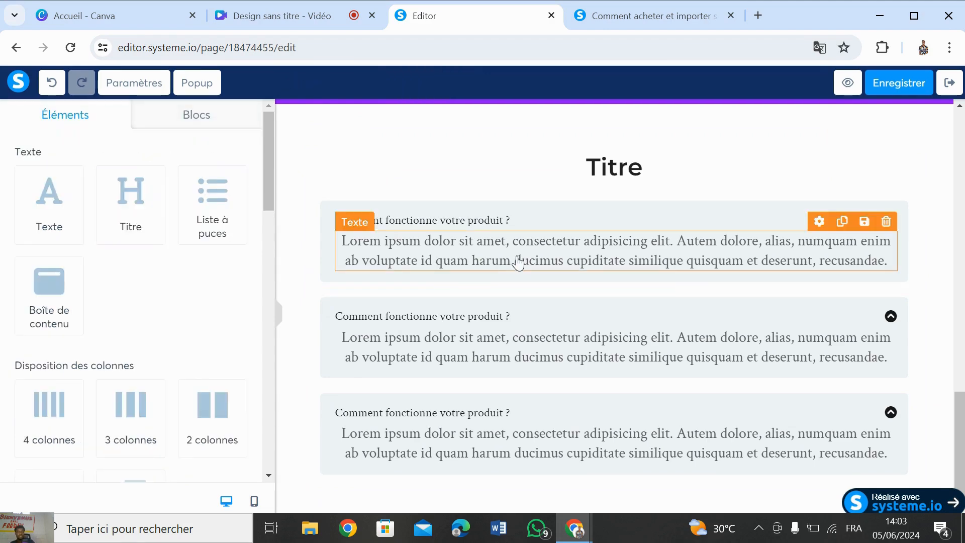
click(518, 256)
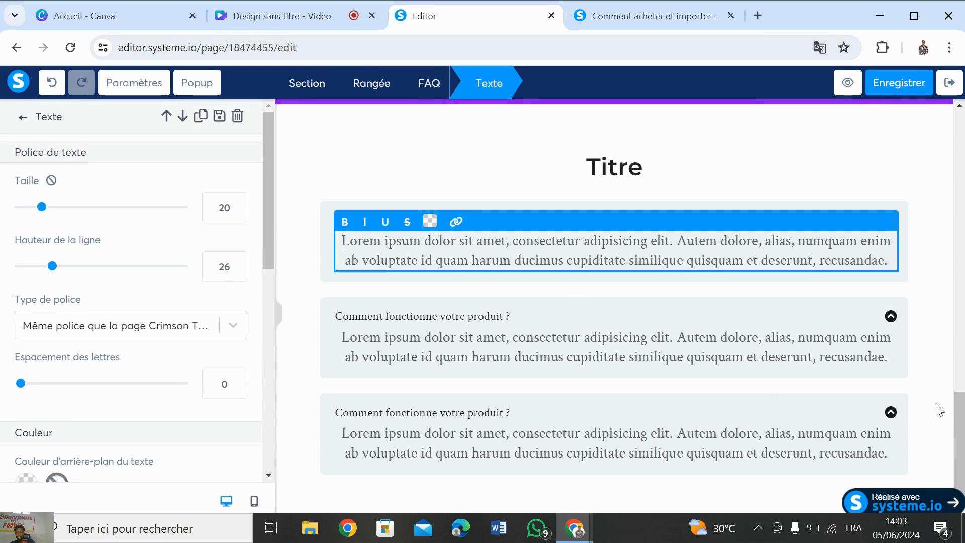
click(902, 316)
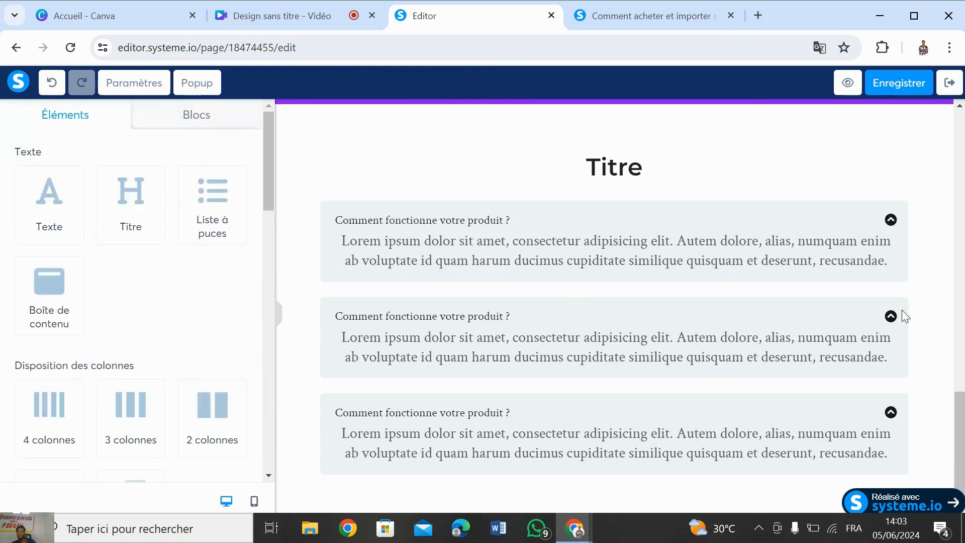
Step: Examine the reference page's benefits text and the testimonials section "Témoignages de personnes ayant suivi la formation" as the model for the next section
click(638, 25)
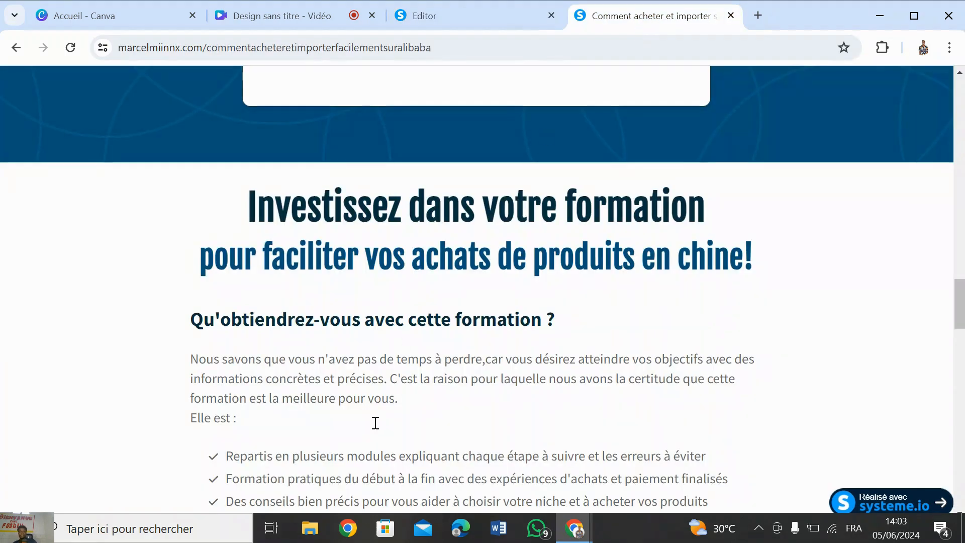
scroll(963, 329, down, 5)
mouse_move(964, 323)
mouse_down()
mouse_move(956, 348)
mouse_move(958, 286)
mouse_move(957, 397)
mouse_move(956, 282)
mouse_move(956, 362)
mouse_move(956, 328)
mouse_up()
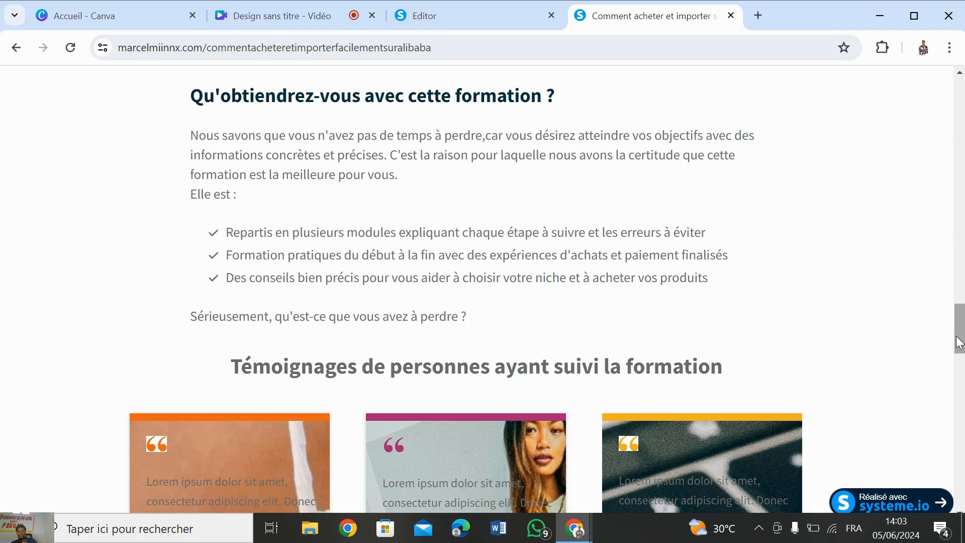
click(484, 13)
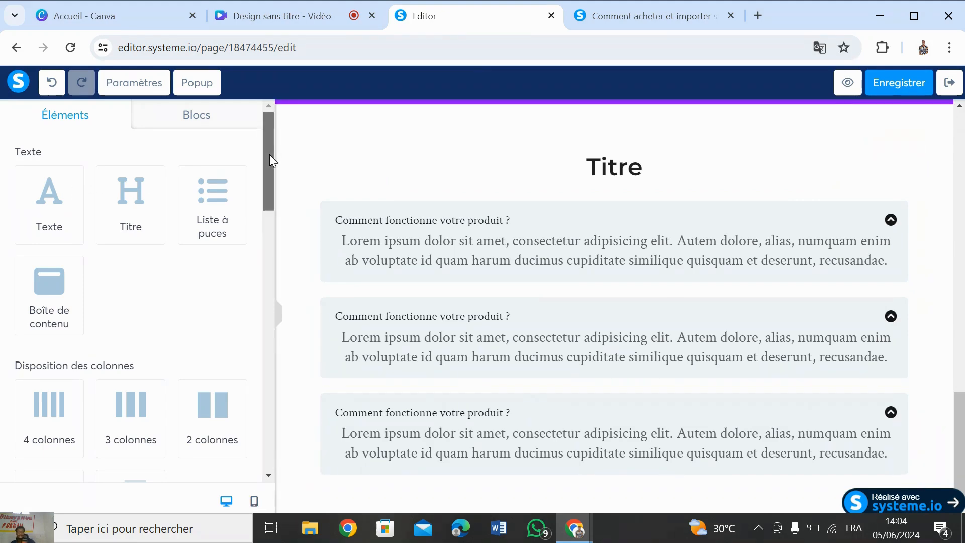
drag(271, 162, 270, 283)
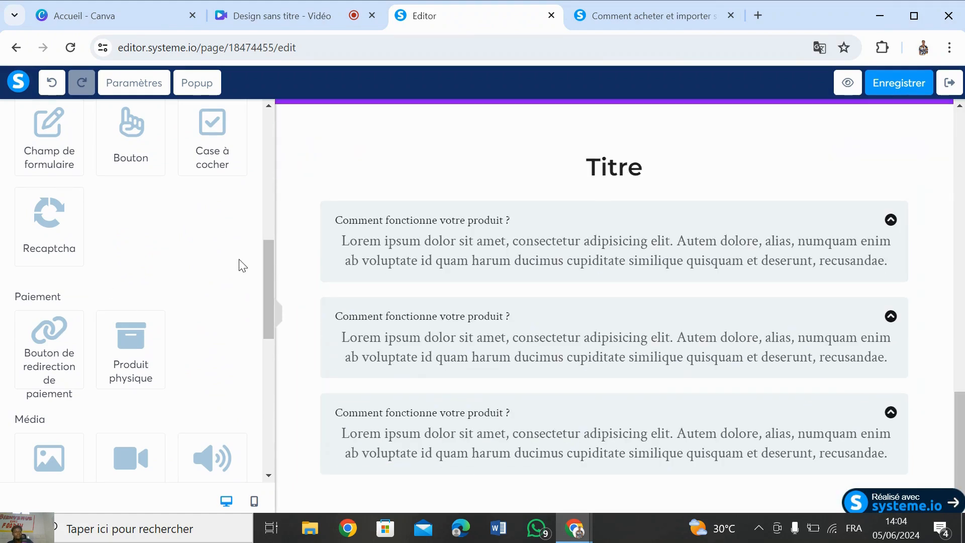
click(625, 13)
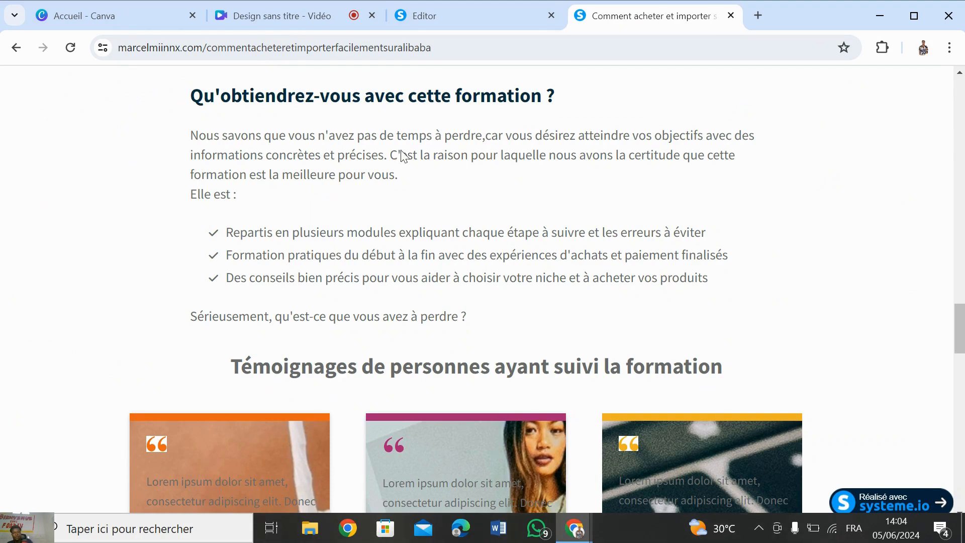
click(475, 12)
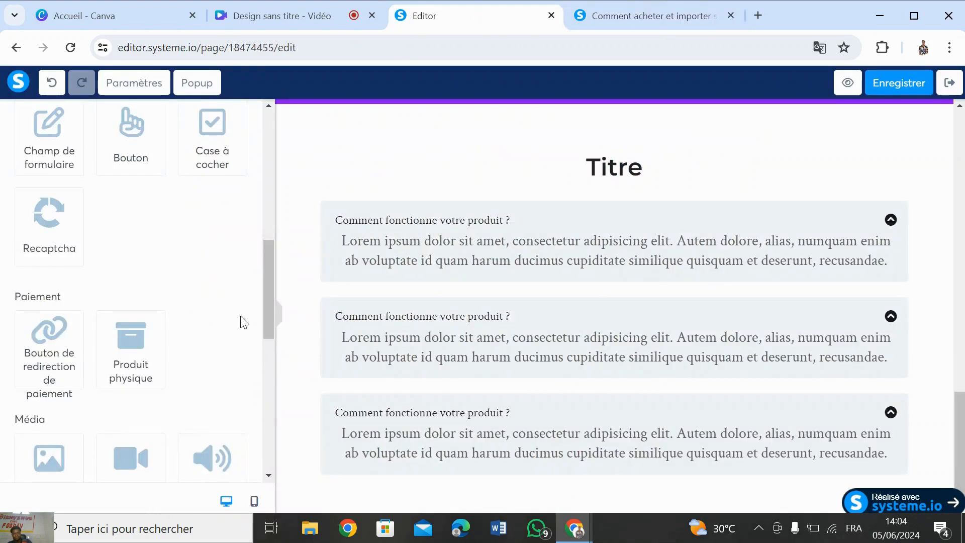
Step: Insert the ready-made Témoignages block "Colonnes d'éléments (image ronde, texte et nom)" below the FAQ section
drag(272, 281, 263, 104)
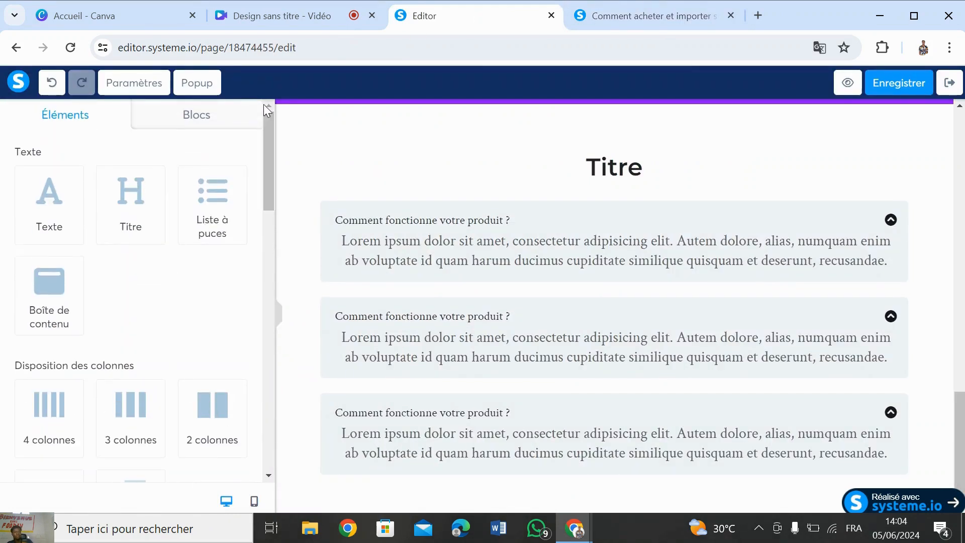
click(200, 117)
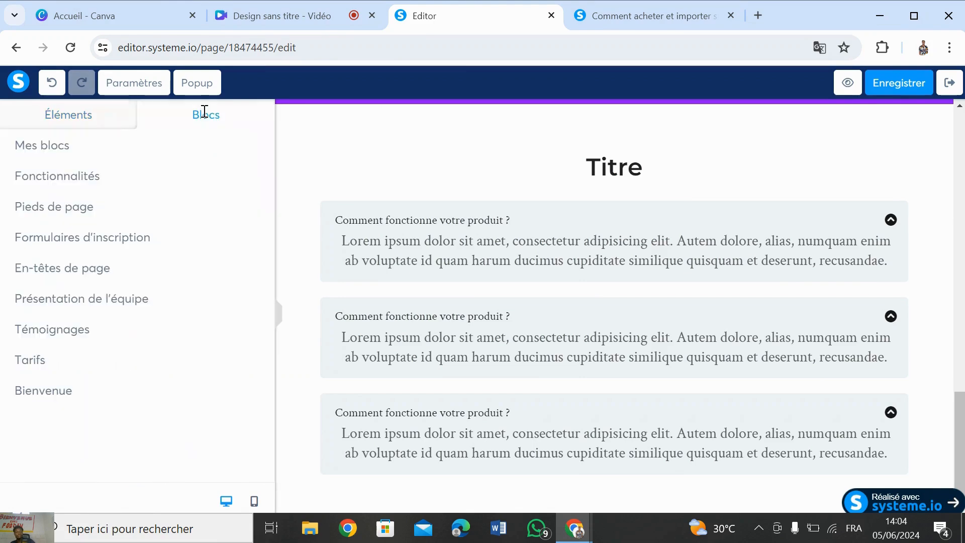
click(73, 330)
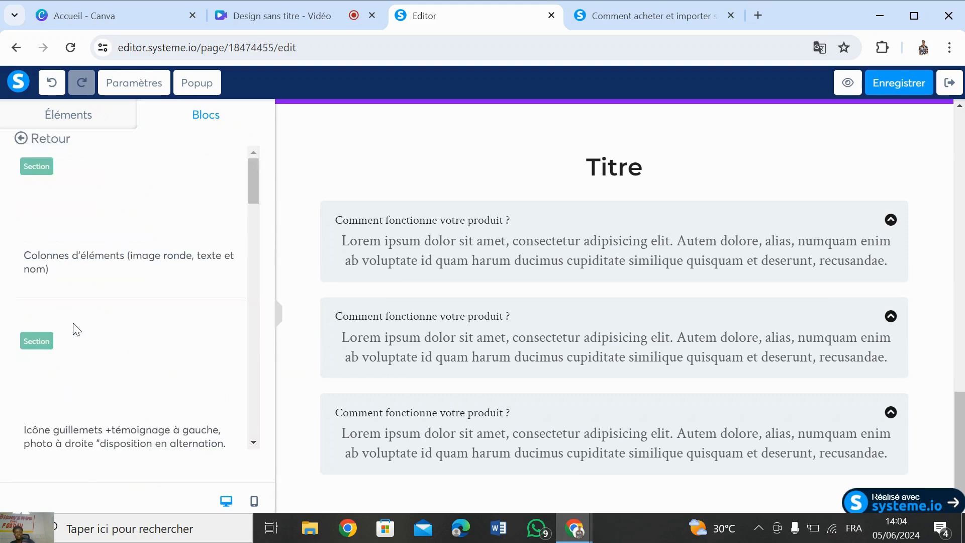
drag(251, 177, 249, 172)
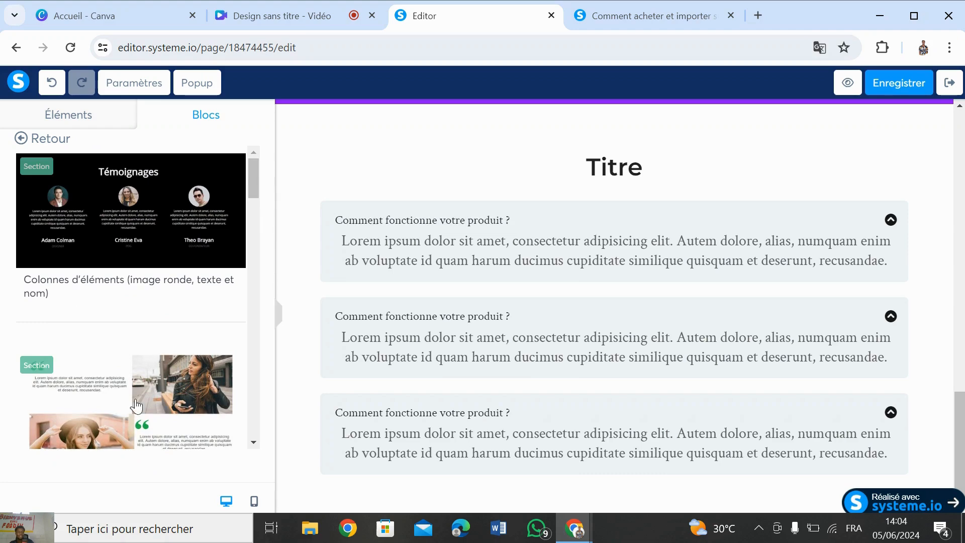
drag(251, 177, 229, 162)
drag(75, 221, 460, 497)
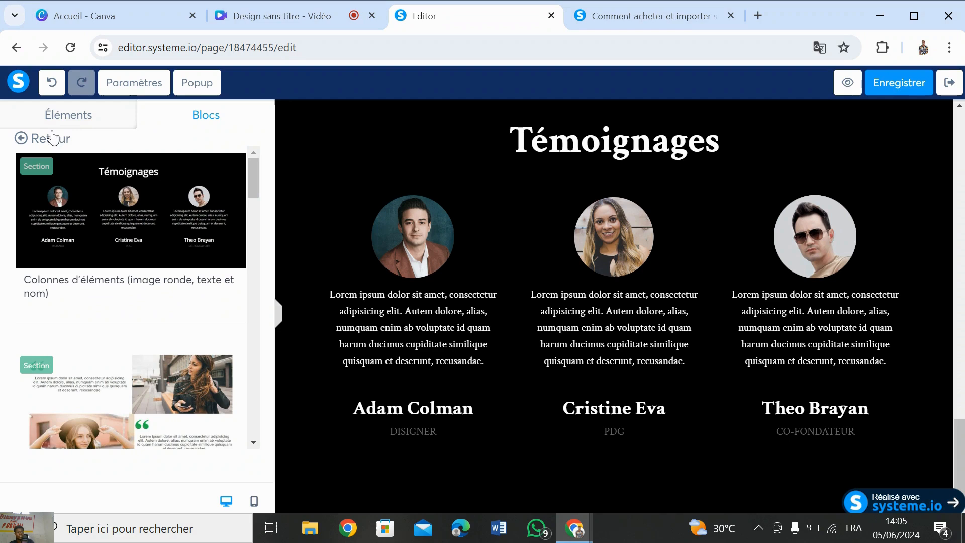
Step: Add a Vidéo element between the photo and the text in the first testimonial column
click(22, 142)
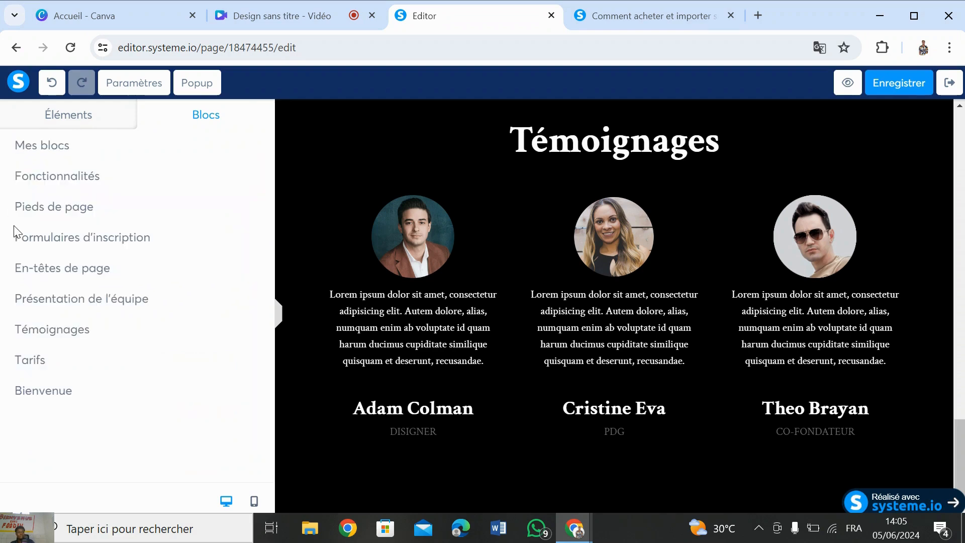
click(41, 112)
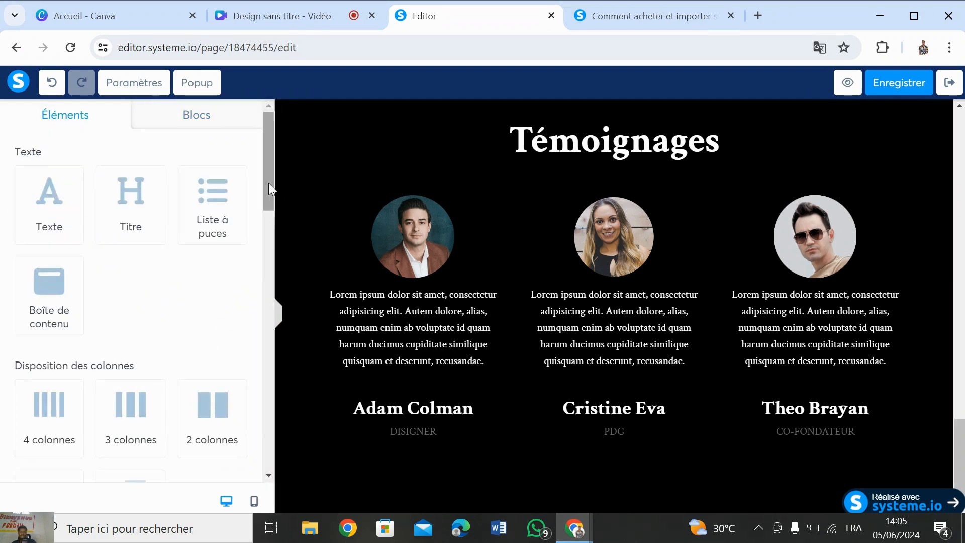
scroll(267, 180, down, 2)
drag(267, 248, 262, 353)
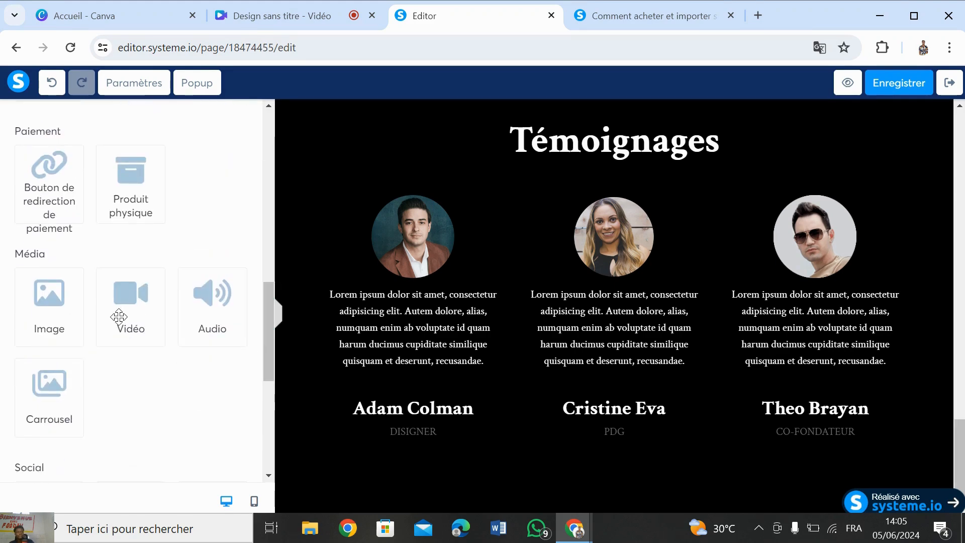
drag(119, 316, 412, 301)
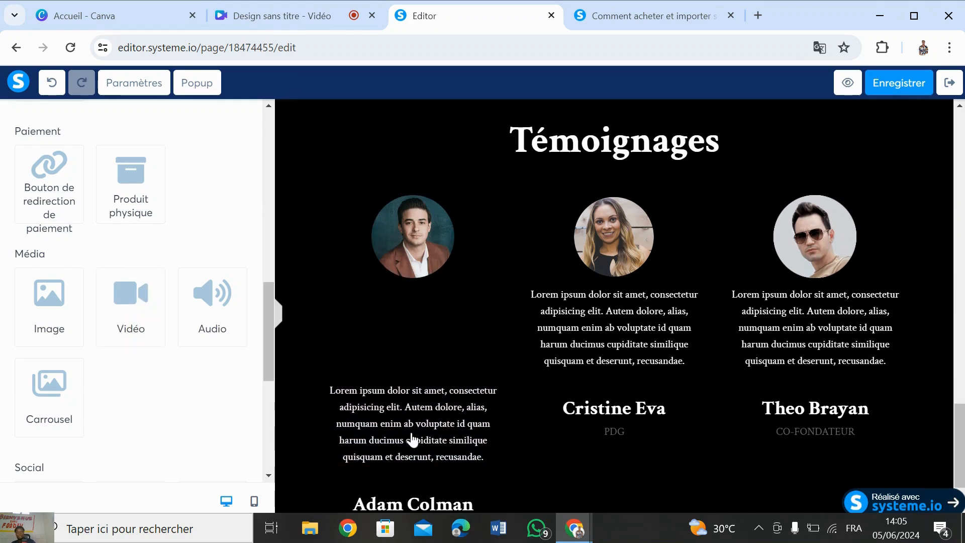
click(390, 330)
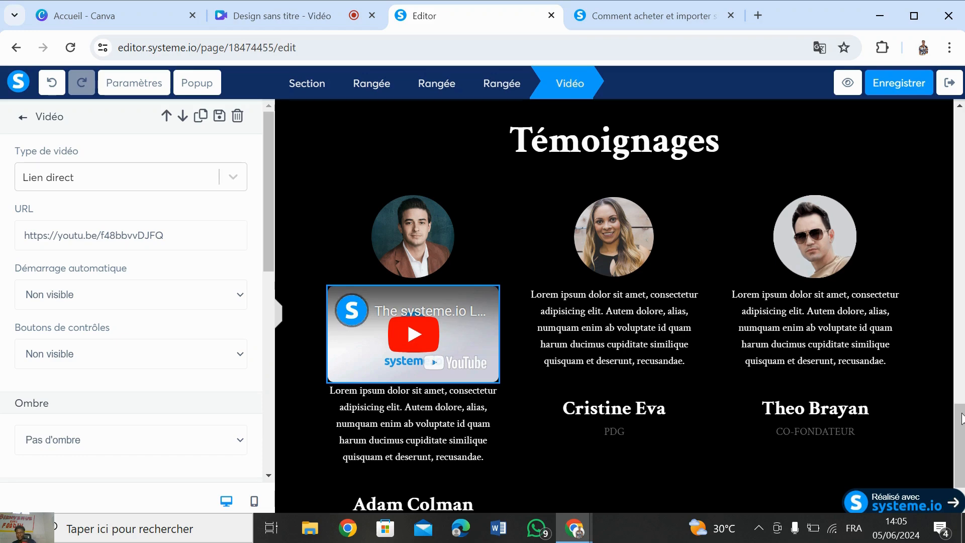
click(961, 335)
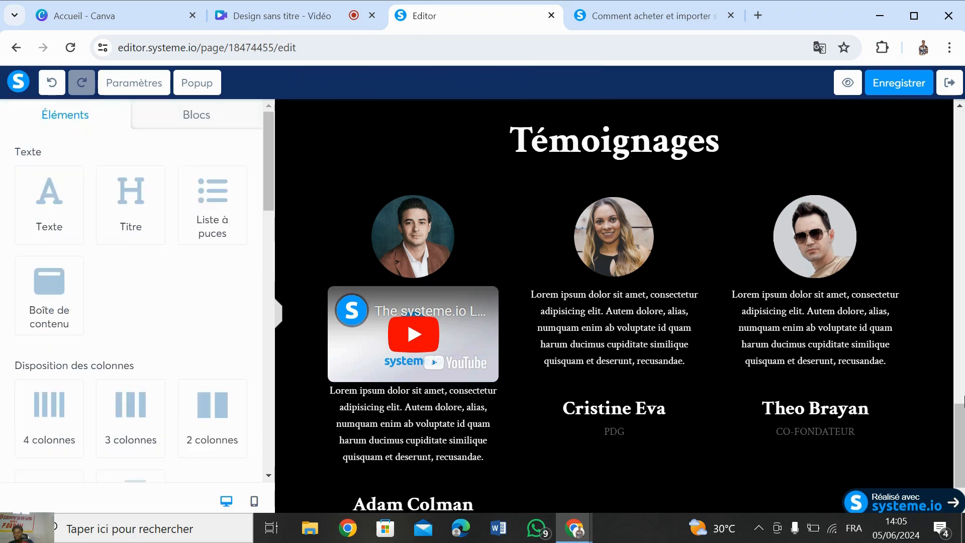
drag(961, 415, 960, 372)
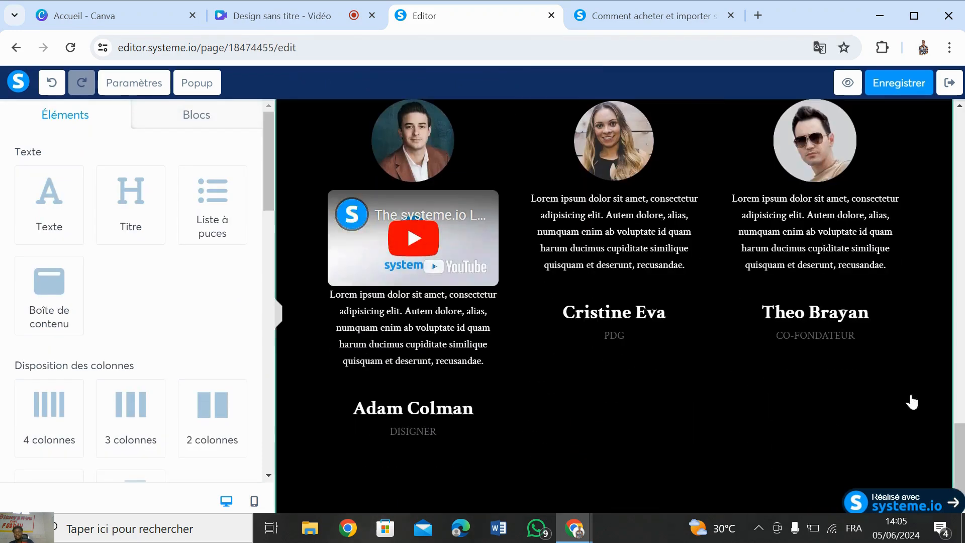
Step: Check the reference page's "Acheter la formation" button and add a Bouton element beneath the three testimonial columns
click(663, 25)
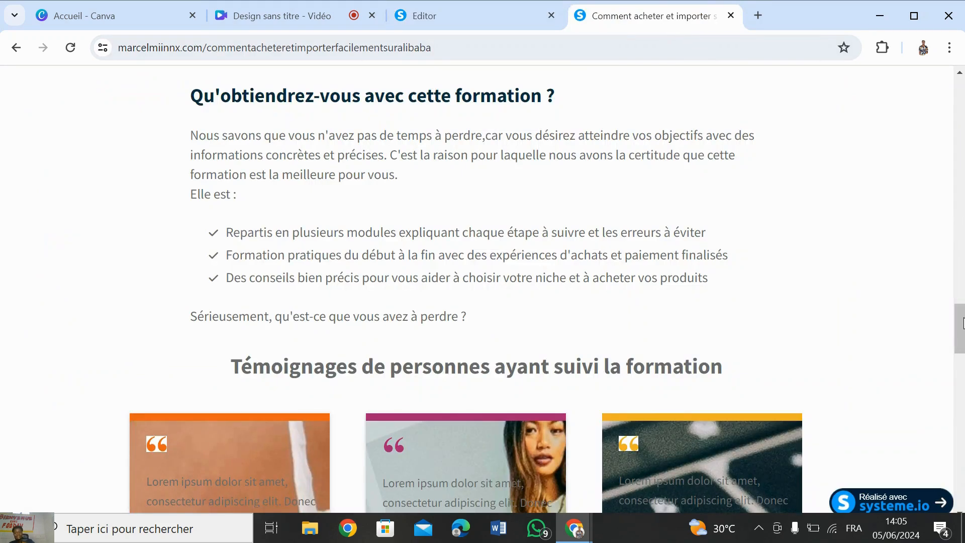
drag(963, 339, 948, 395)
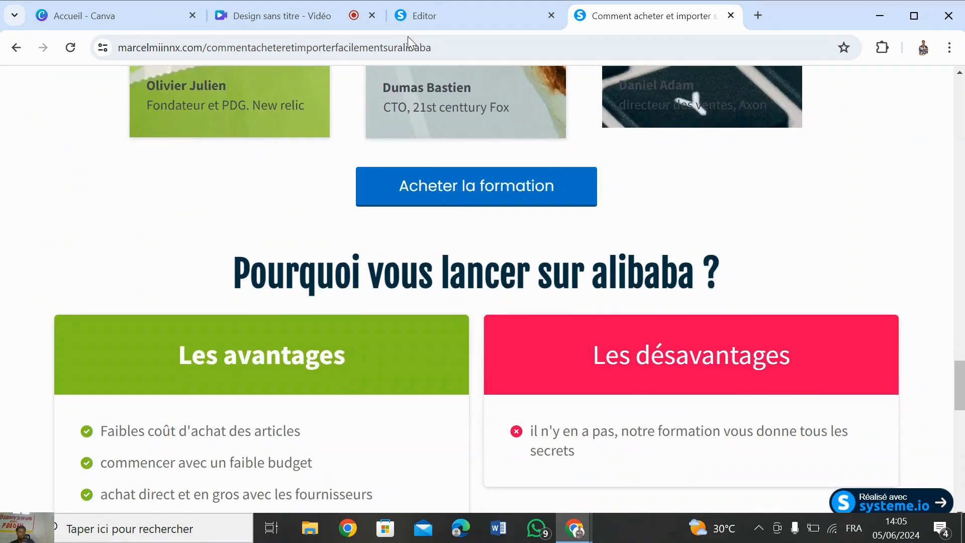
click(433, 11)
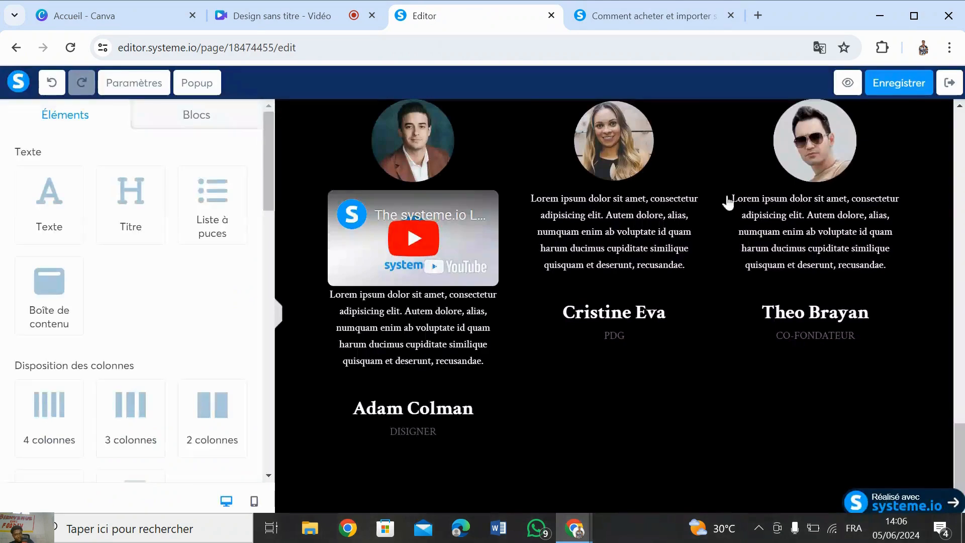
drag(964, 455, 964, 477)
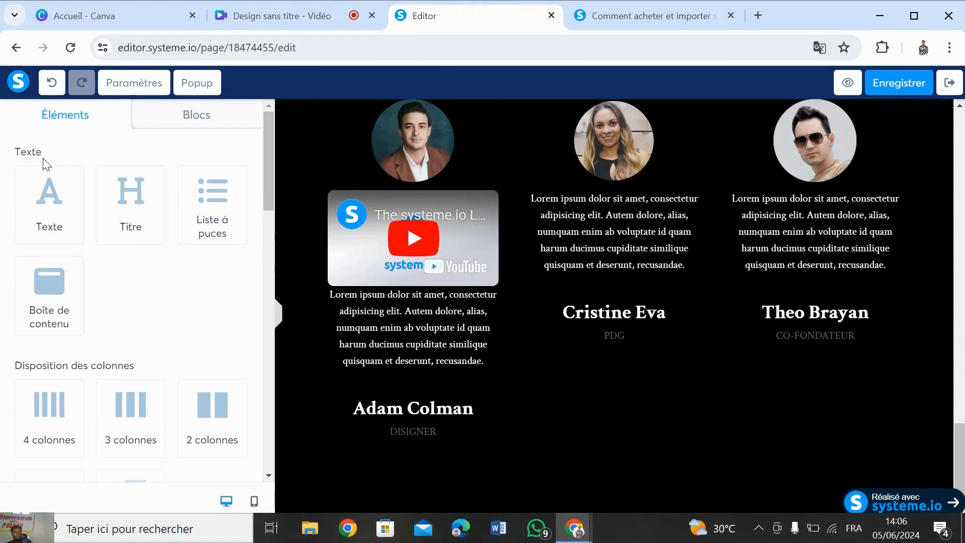
drag(267, 154, 264, 237)
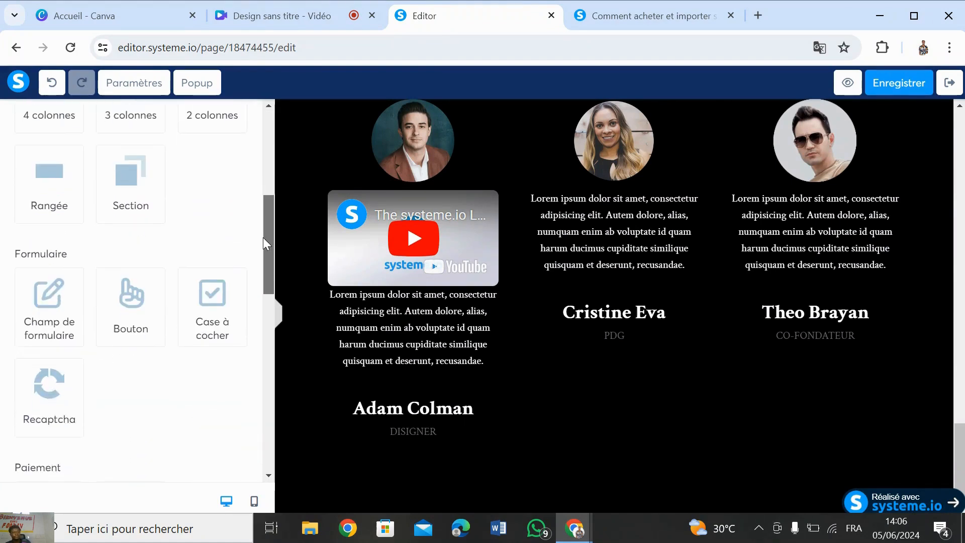
drag(132, 317, 552, 469)
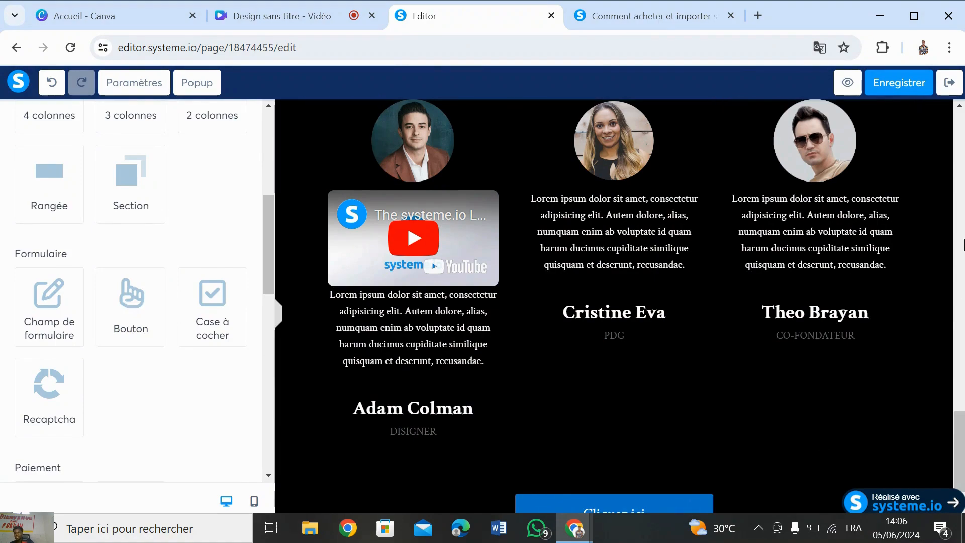
click(957, 397)
scroll(957, 397, down, 5)
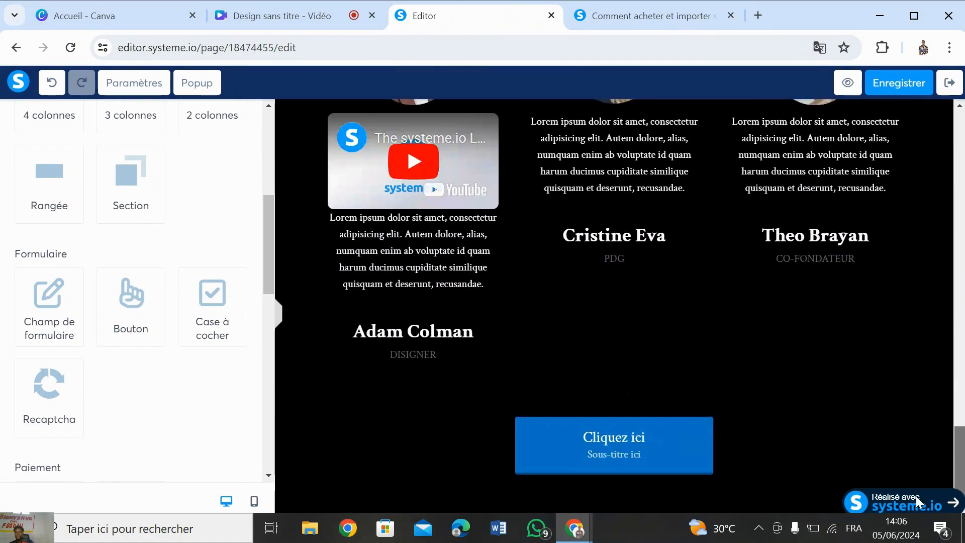
click(610, 456)
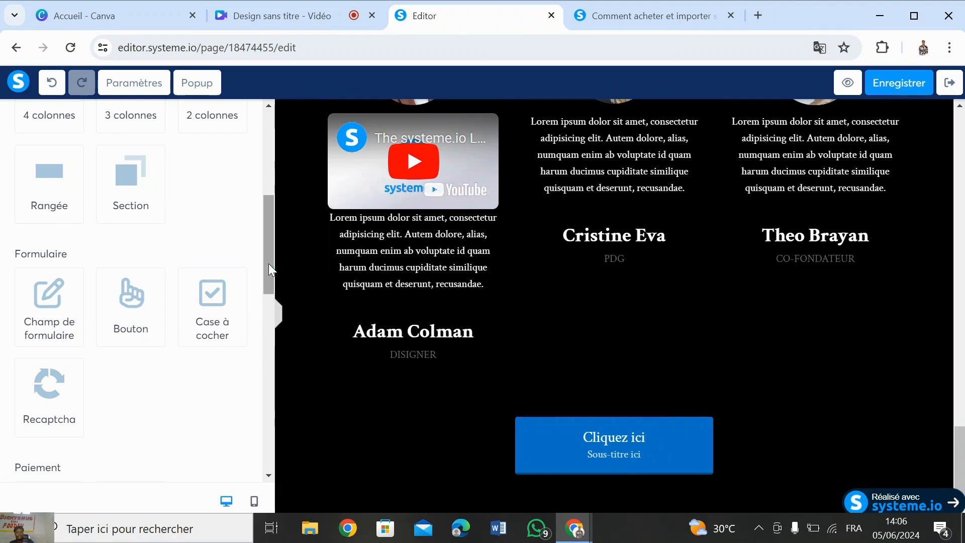
Step: Review the reference page's advantages and promotional price sections, and add an empty Section below the testimonials section
drag(268, 264, 271, 294)
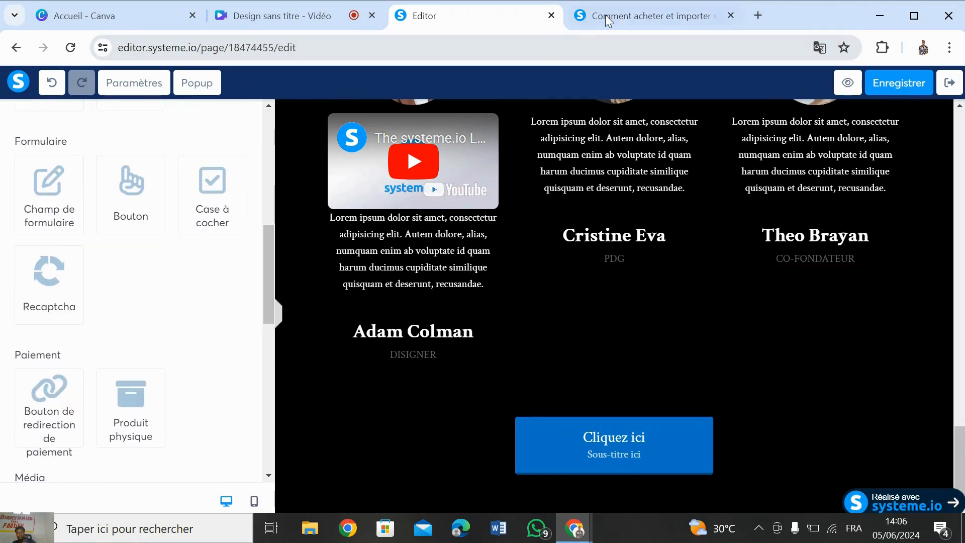
click(622, 14)
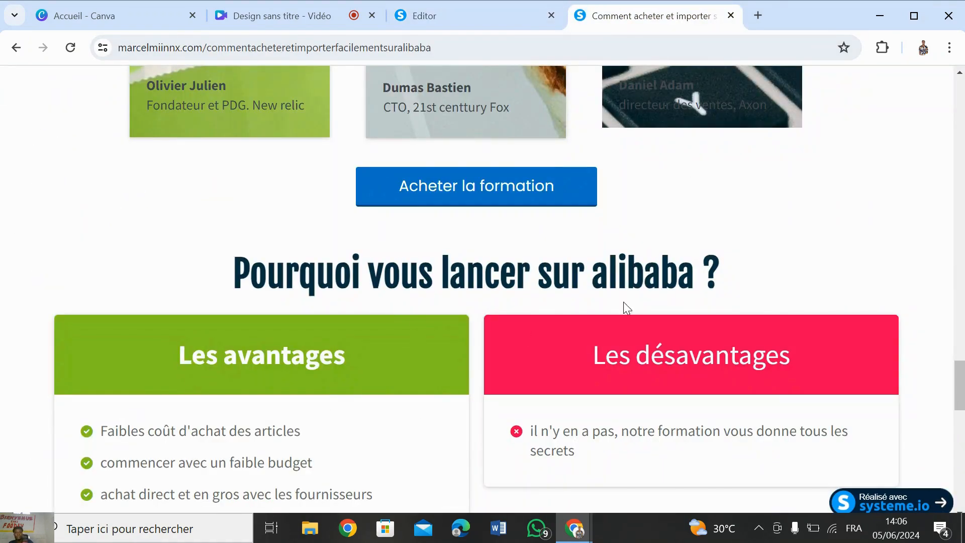
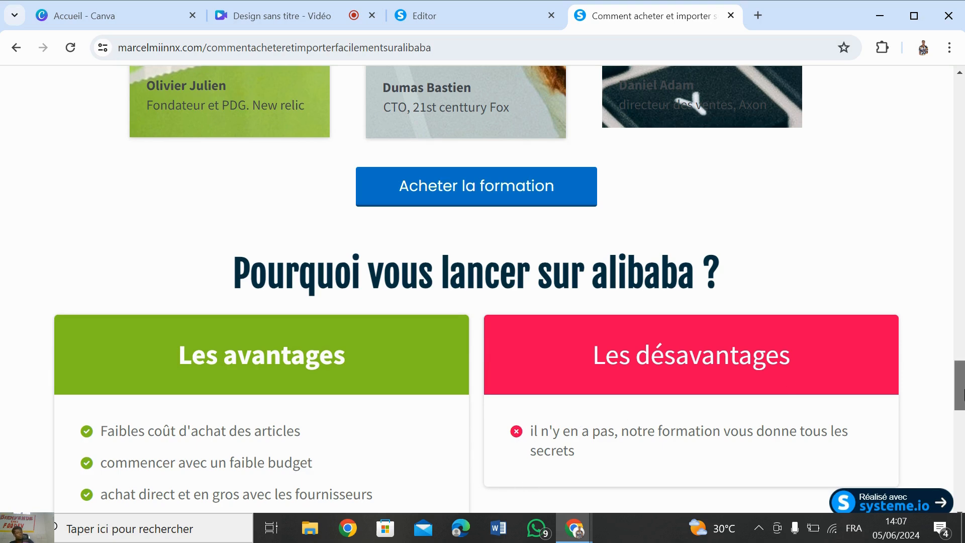
drag(962, 394, 957, 468)
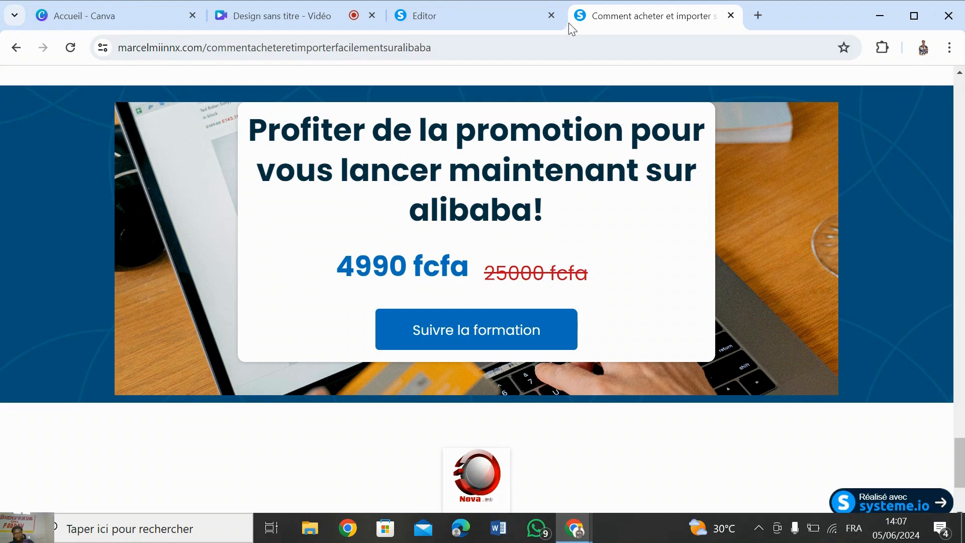
click(482, 29)
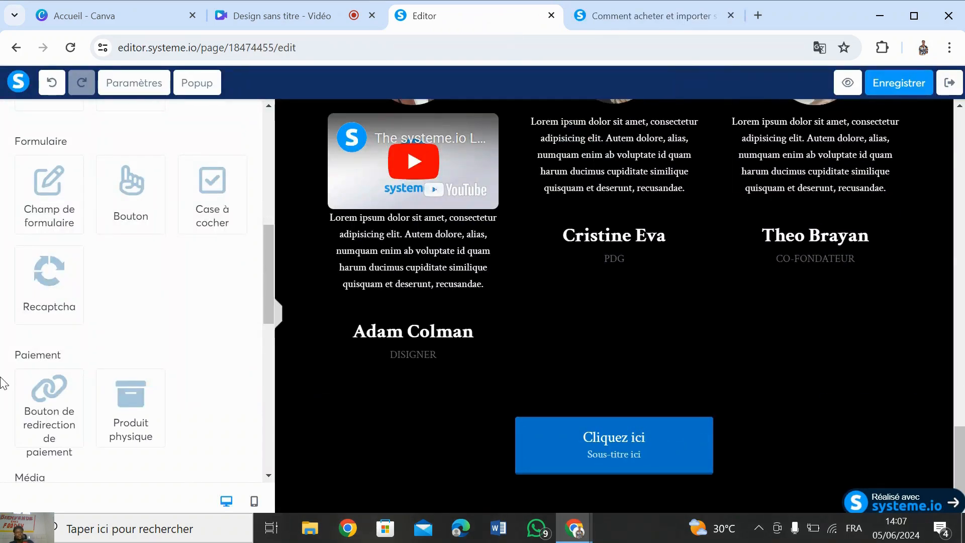
drag(267, 310, 270, 201)
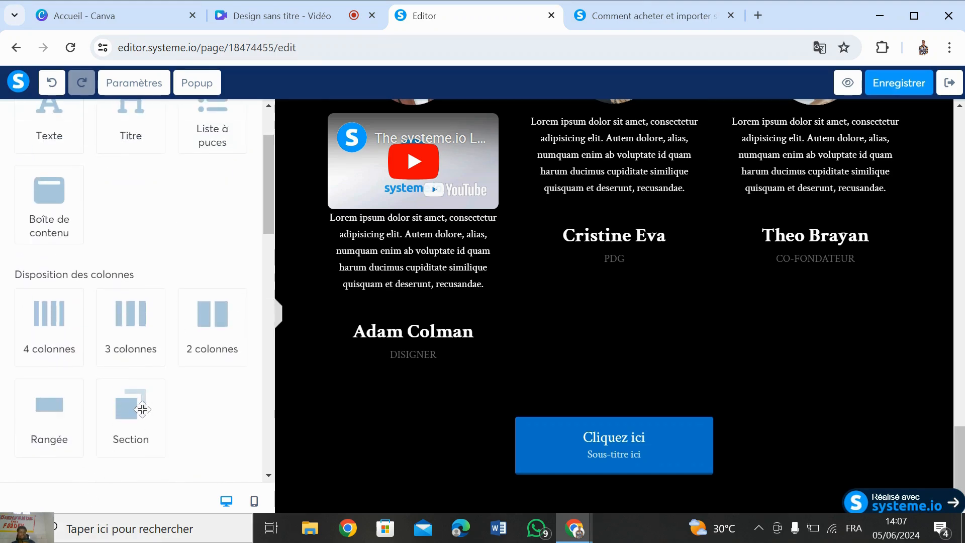
drag(130, 410, 528, 487)
drag(964, 423, 962, 468)
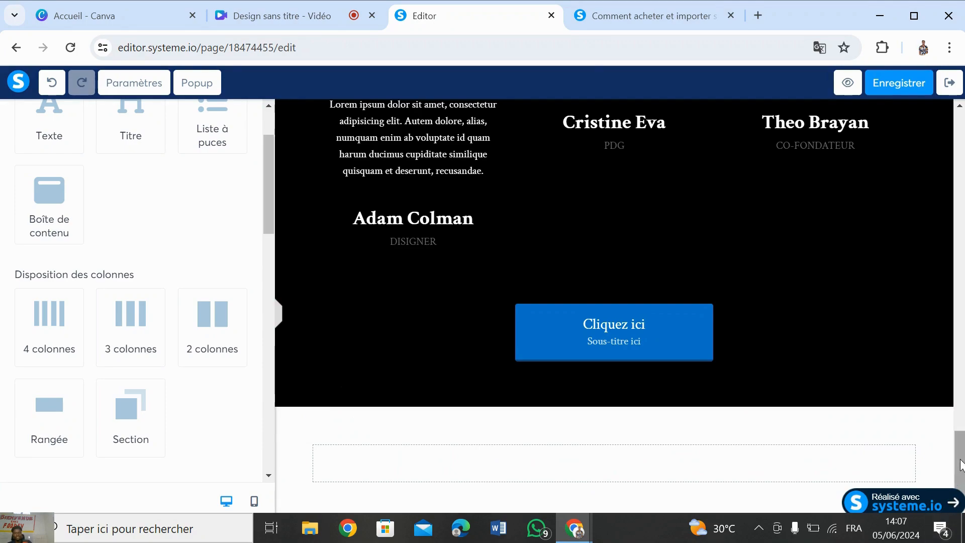
mouse_move(961, 465)
mouse_down()
mouse_move(961, 291)
mouse_move(962, 462)
mouse_up()
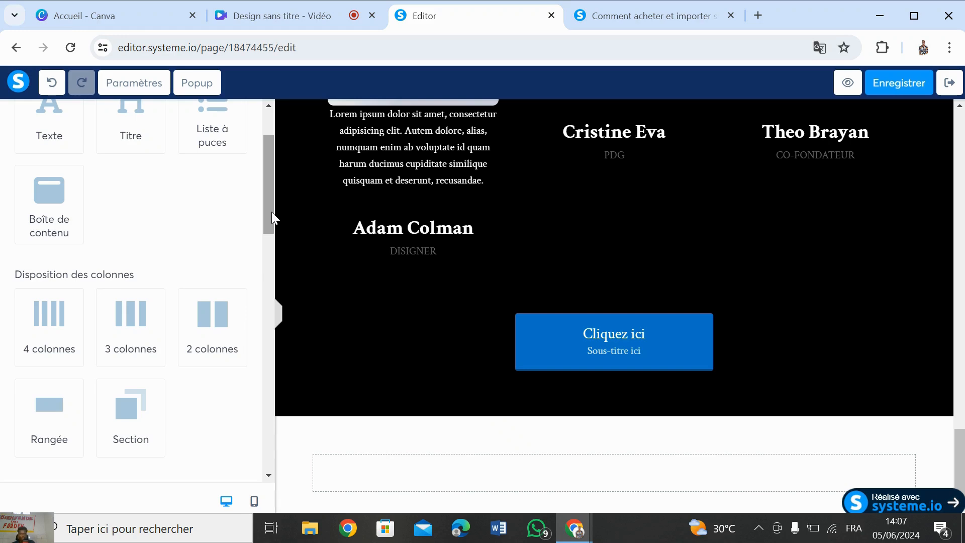
drag(271, 212, 270, 175)
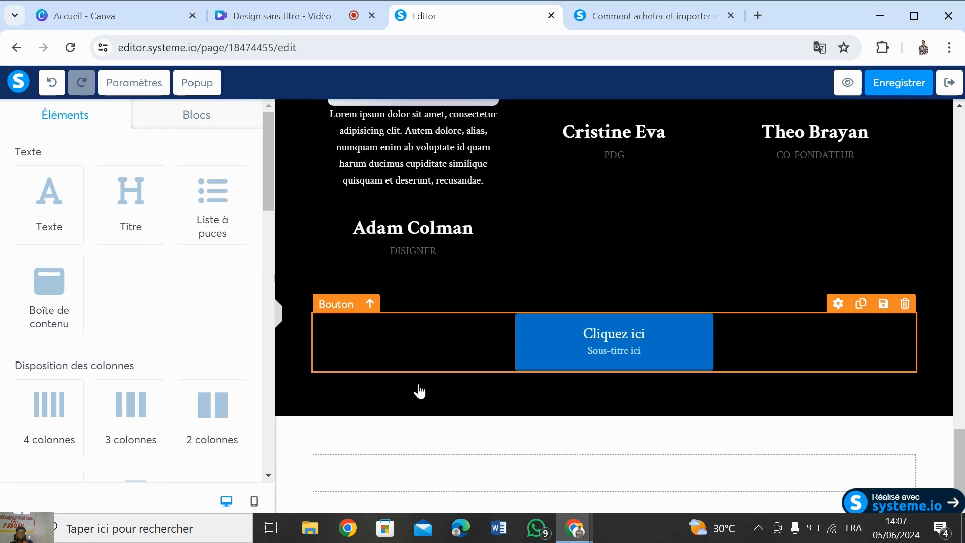
Step: Review the reference page's promotional price sections, and add a Rangée element inside the empty section below the testimonials
click(628, 17)
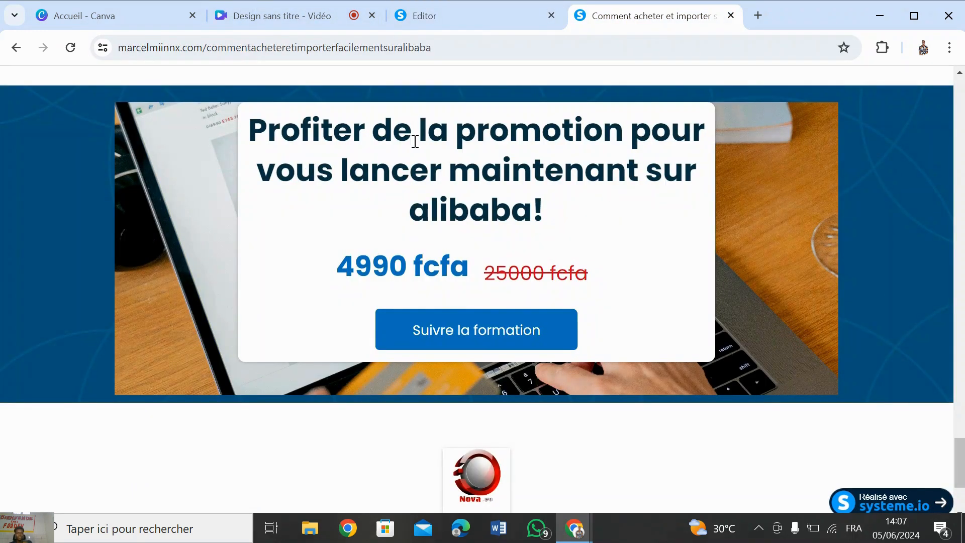
drag(962, 470, 962, 471)
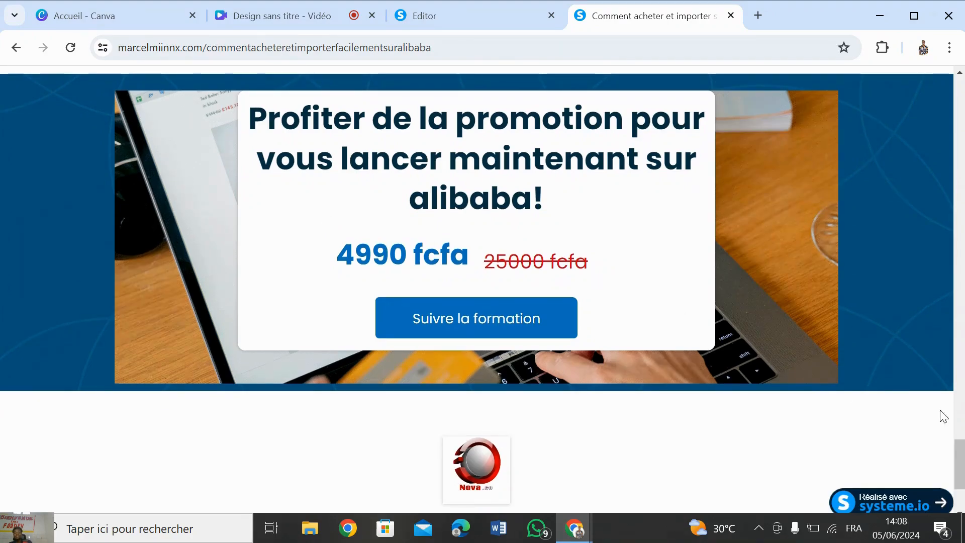
drag(964, 463, 964, 461)
scroll(963, 460, up, 1)
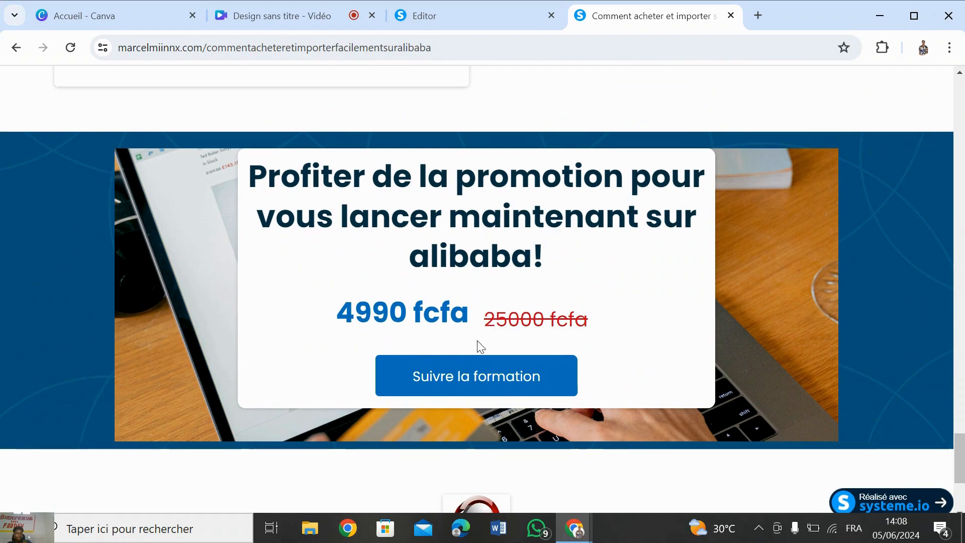
drag(961, 460, 957, 241)
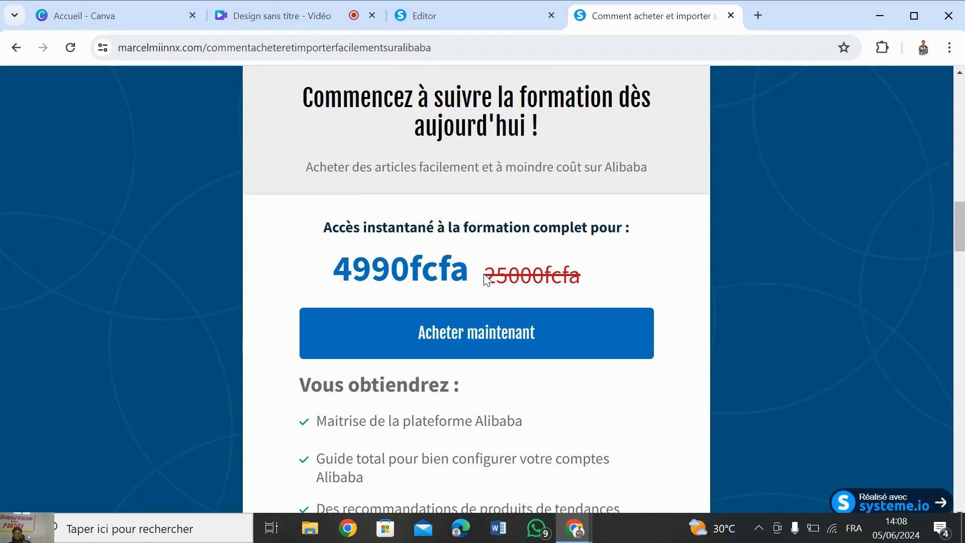
drag(960, 226, 960, 458)
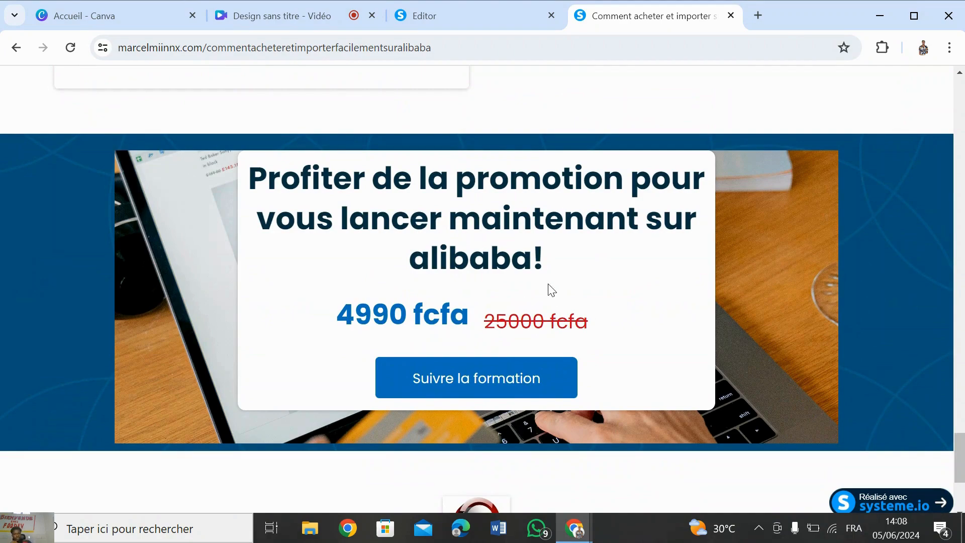
click(463, 17)
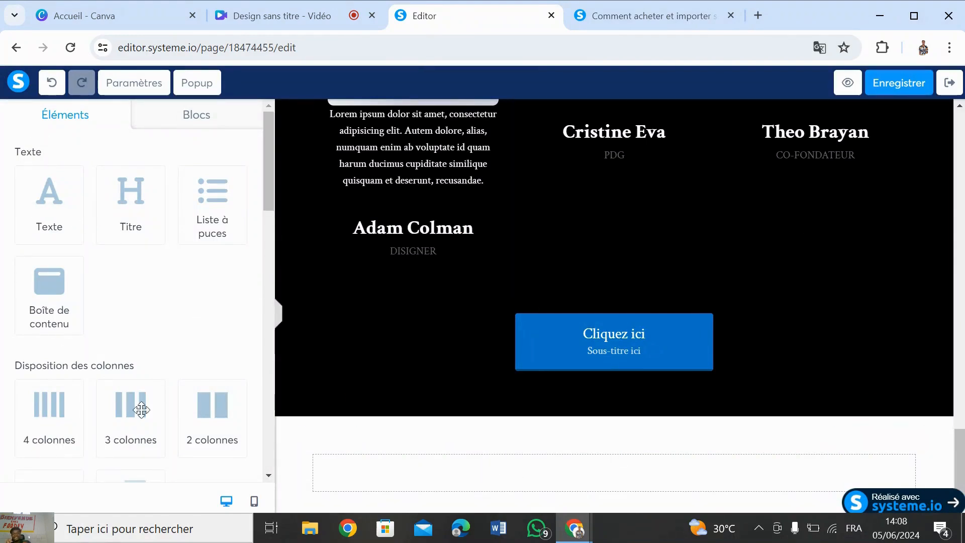
drag(272, 173, 269, 231)
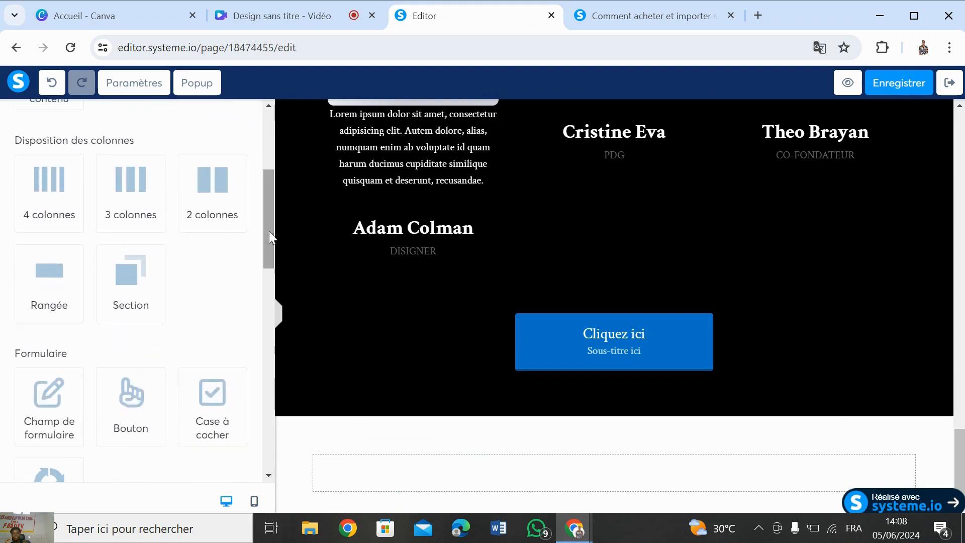
drag(50, 281, 599, 474)
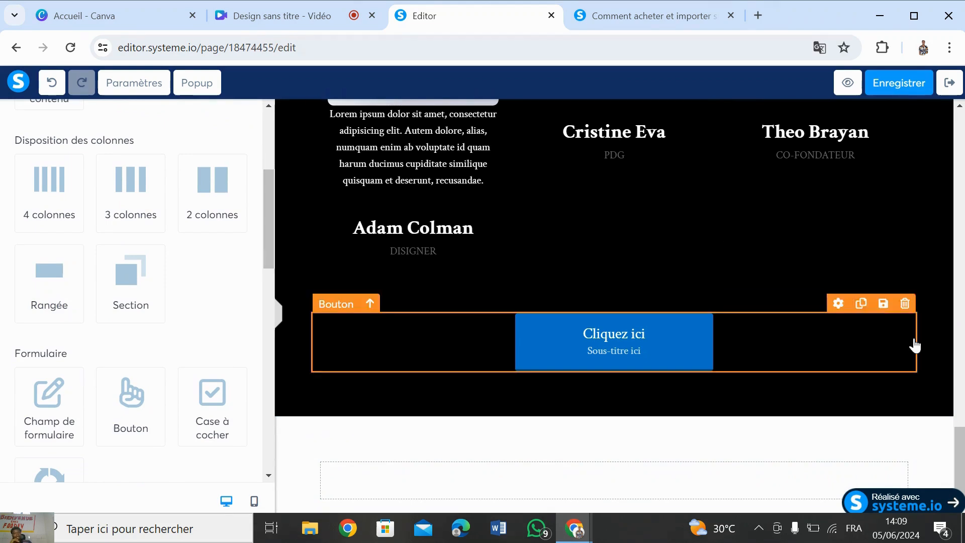
drag(964, 439, 963, 446)
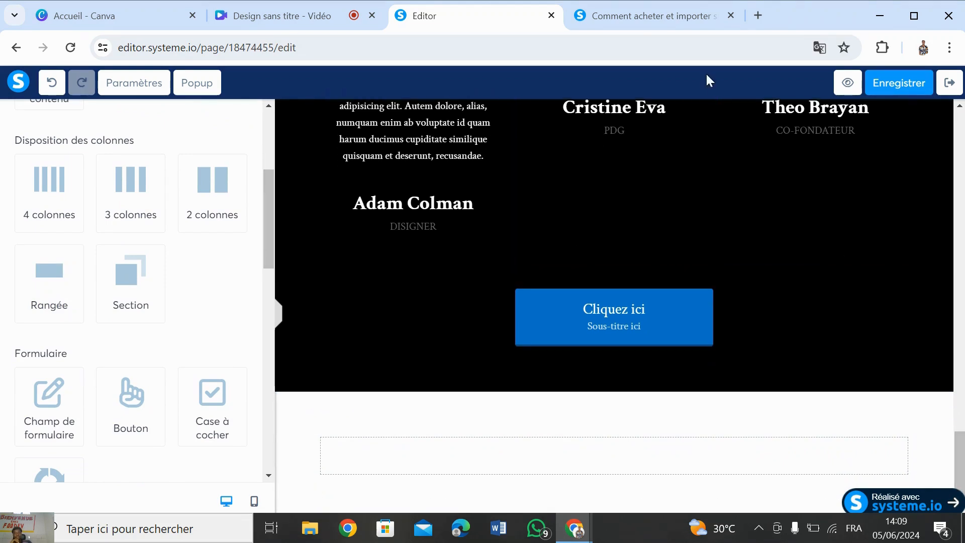
Step: Copy the heading "Profiter de la promotion pour vous lancer maintenant sur alibaba!" from the reference page
click(631, 14)
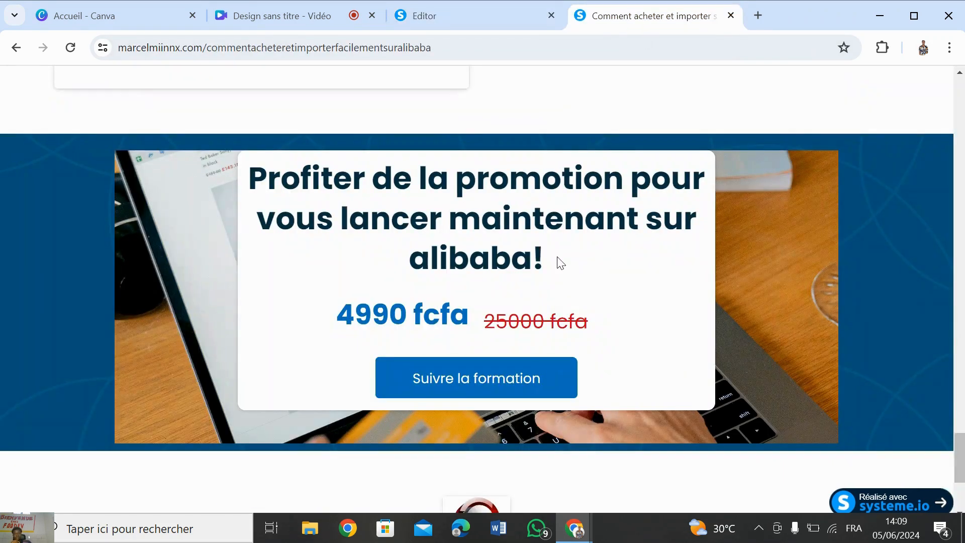
triple_click(256, 176)
key(ctrl+c)
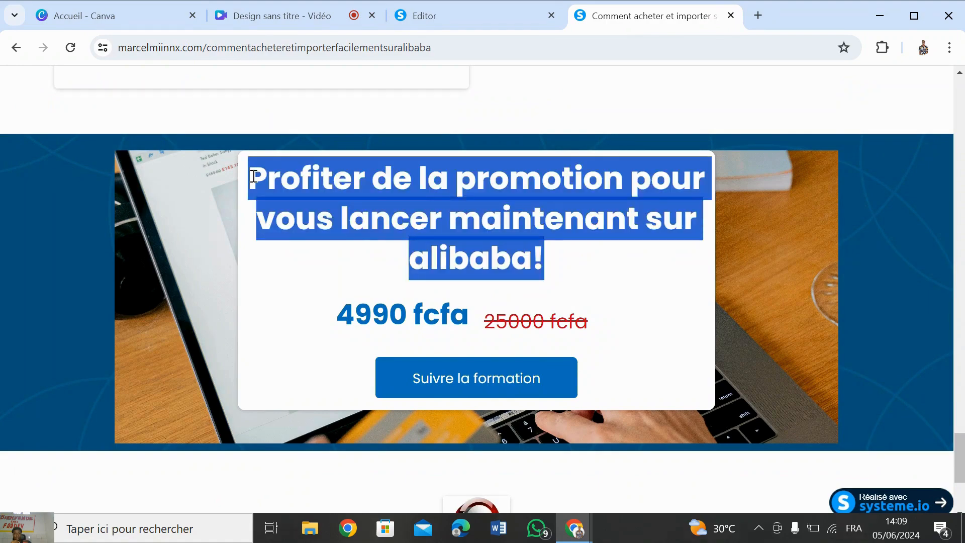
right_click(291, 347)
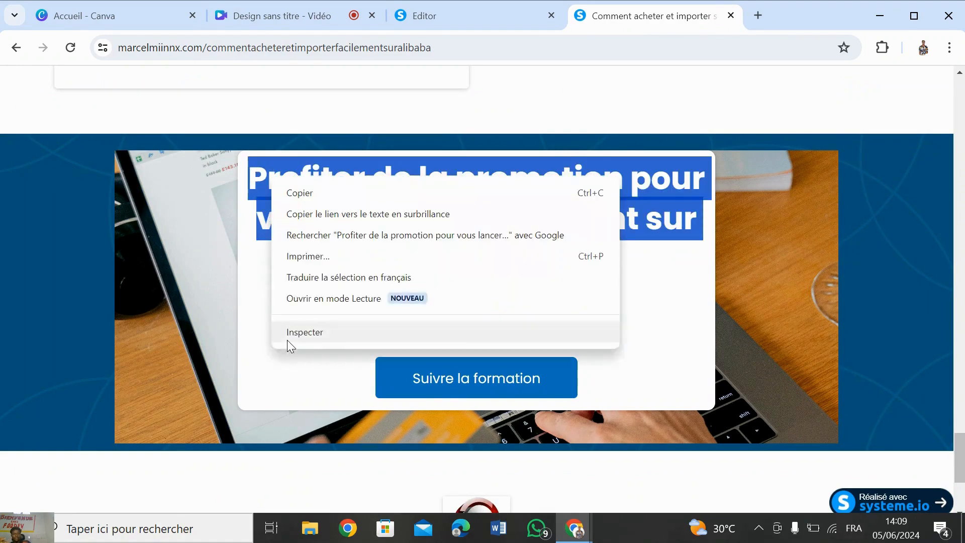
click(289, 196)
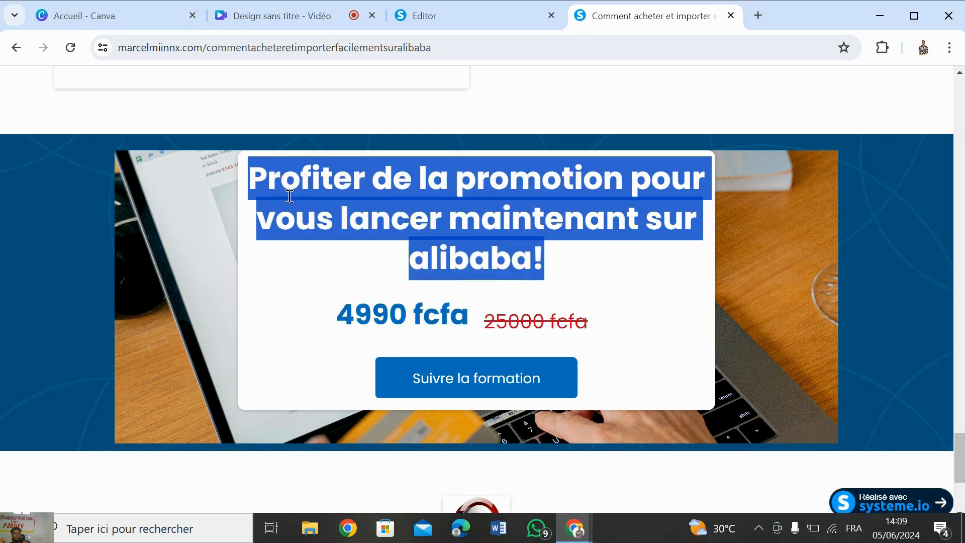
Step: Return to the page editor and add a Titre element inside the new row below the testimonials section
click(418, 20)
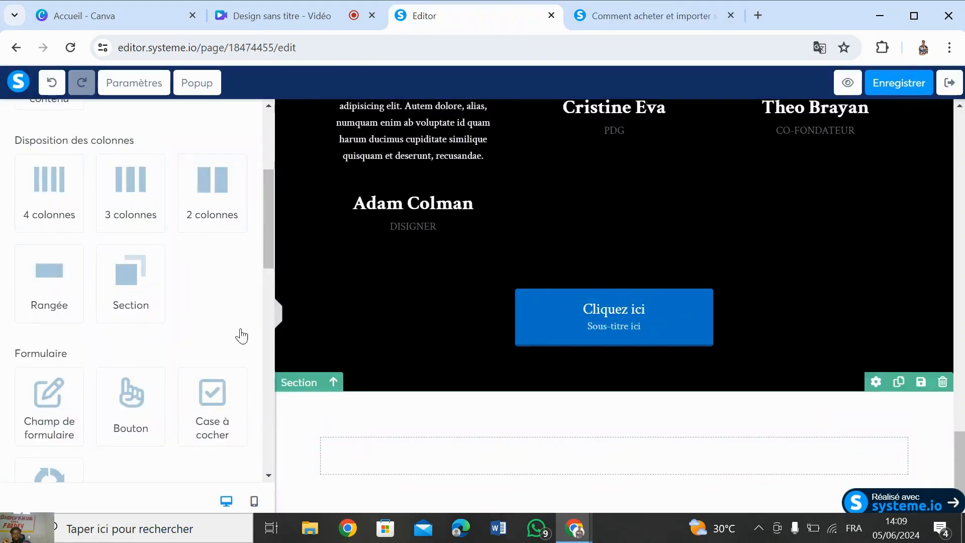
drag(264, 241, 262, 153)
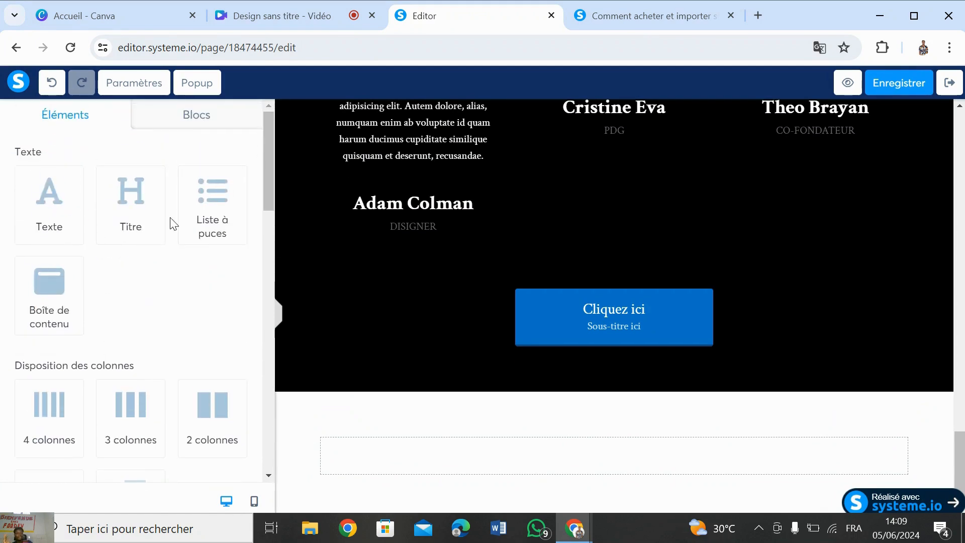
drag(126, 205, 565, 442)
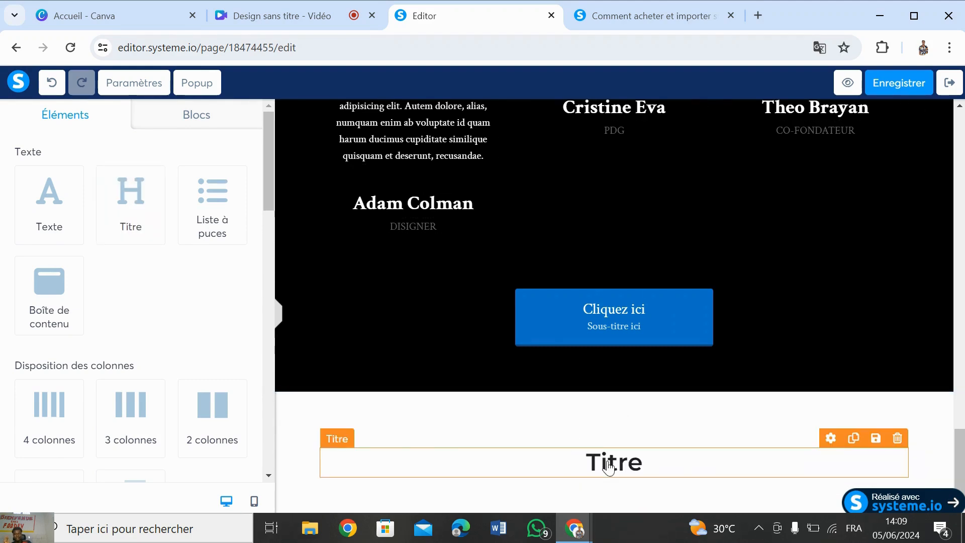
Step: Replace the new title's placeholder text with the copied heading "Profiter de la promotion pour vous lancer maintenant sur alibaba!"
right_click(646, 463)
click(649, 459)
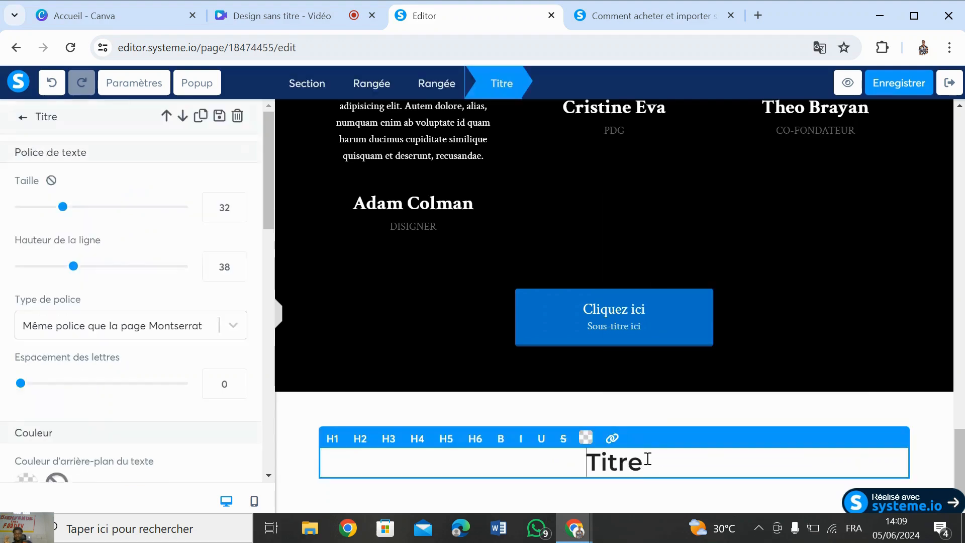
drag(649, 459, 592, 465)
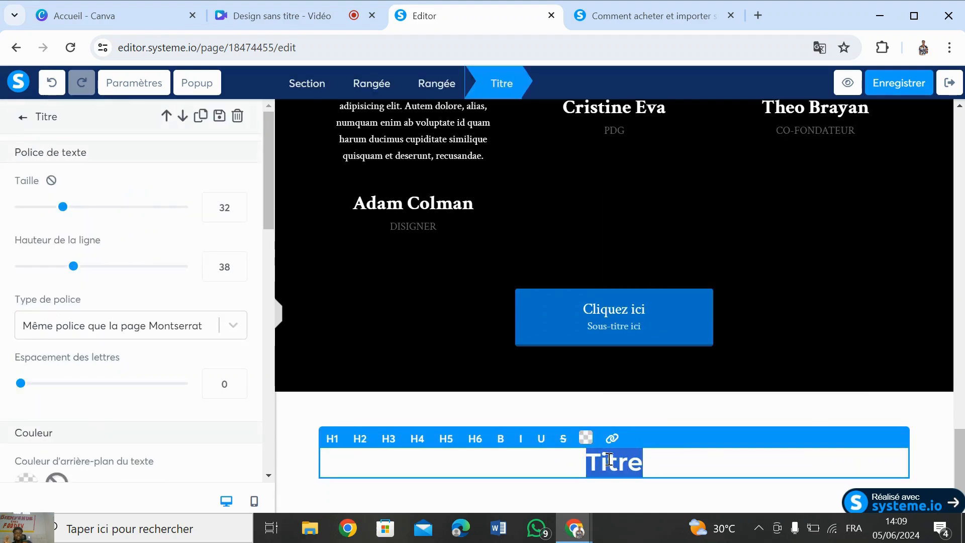
right_click(608, 459)
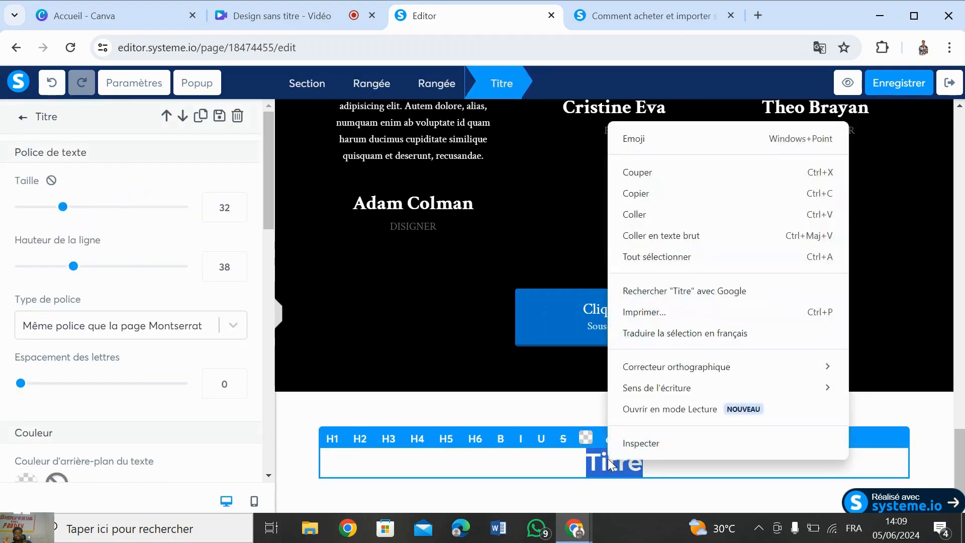
click(638, 214)
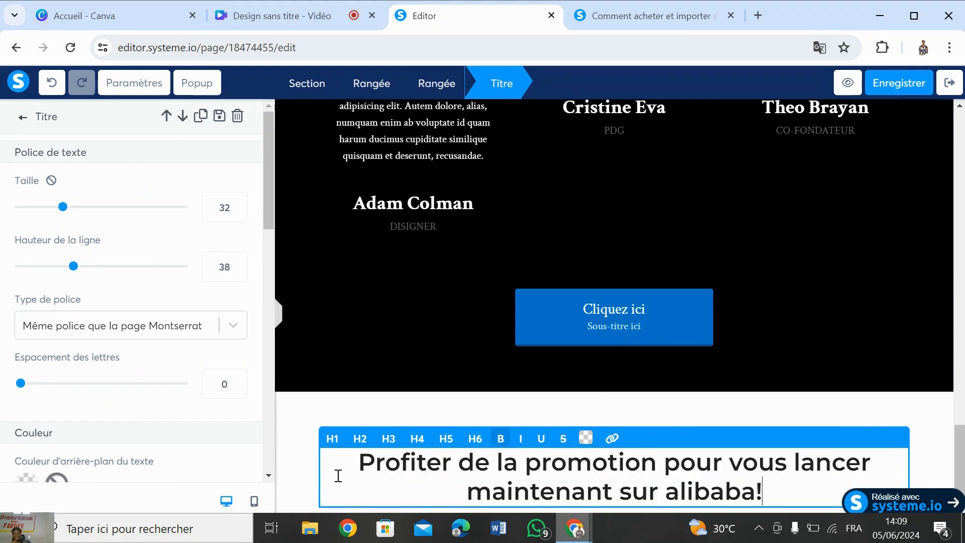
click(293, 449)
scroll(293, 450, down, 1)
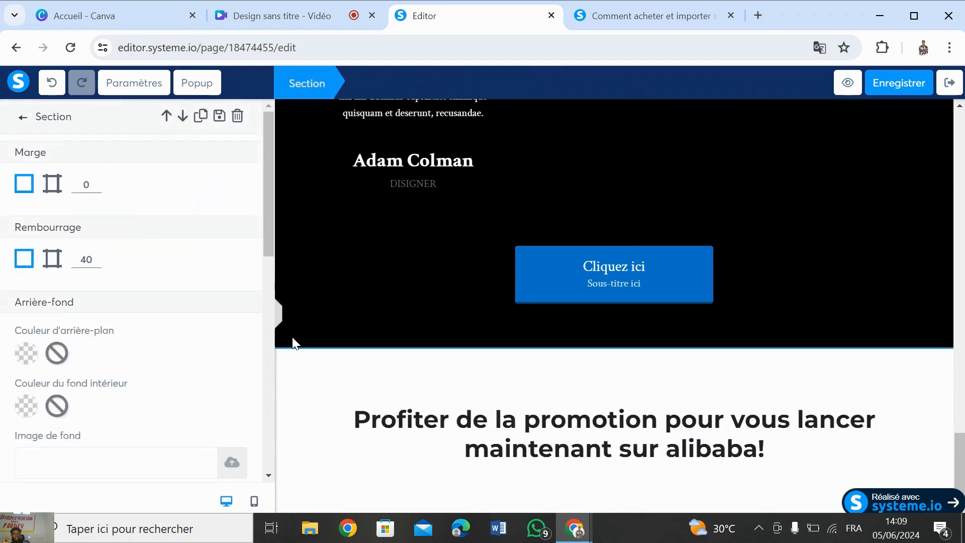
click(343, 186)
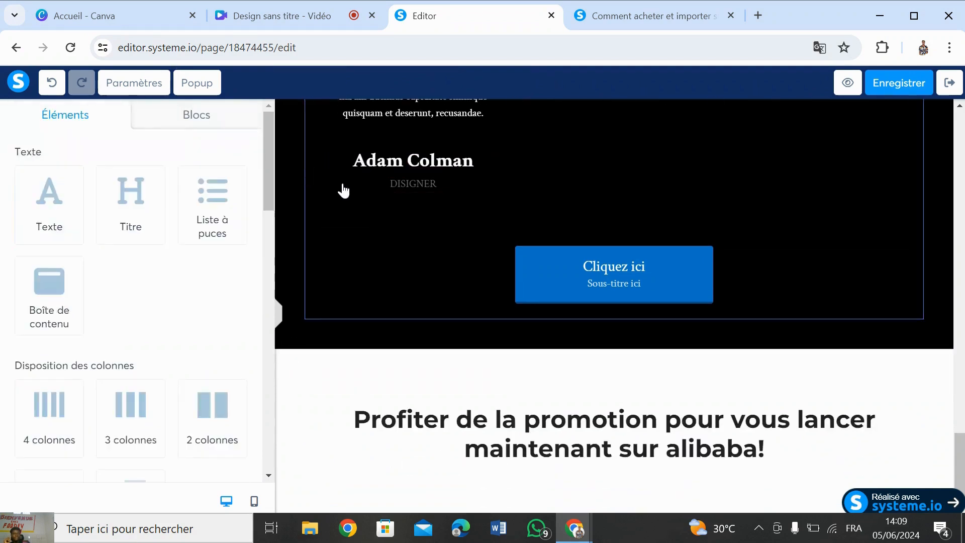
Step: Add a second Titre element beneath the promotion heading
click(561, 472)
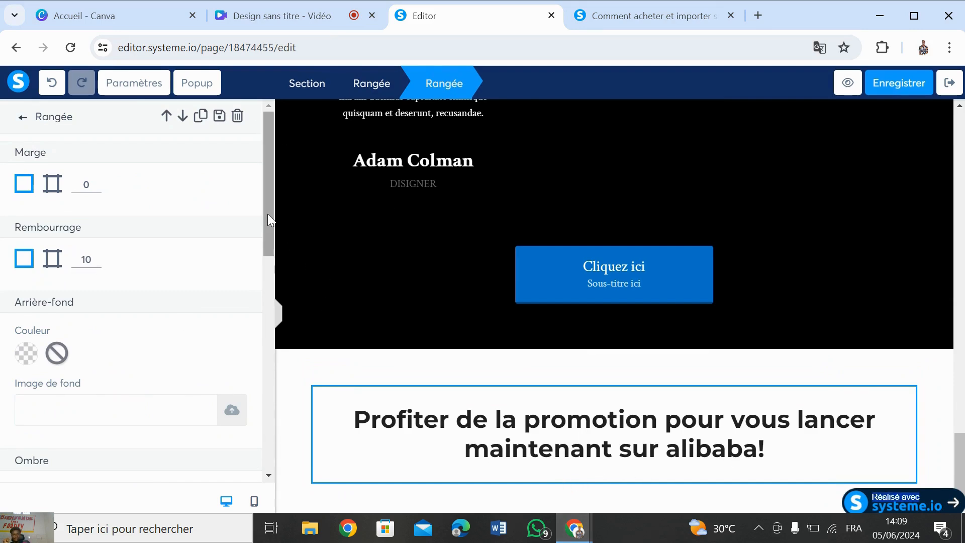
drag(268, 213, 263, 185)
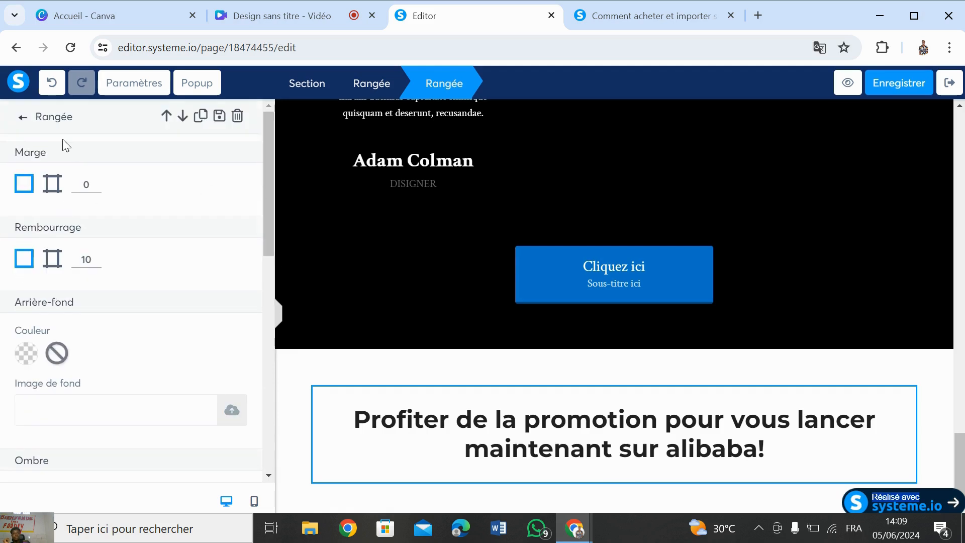
click(28, 126)
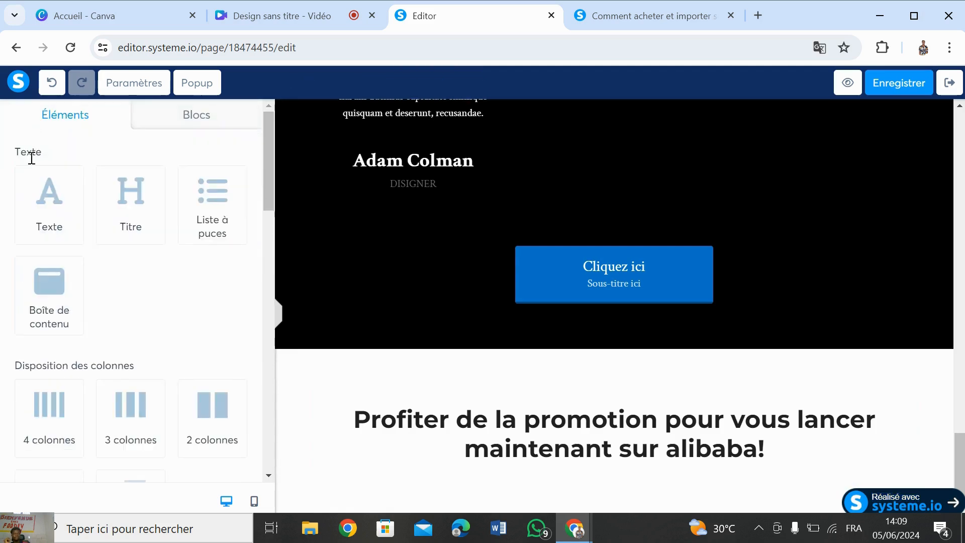
drag(134, 221, 540, 477)
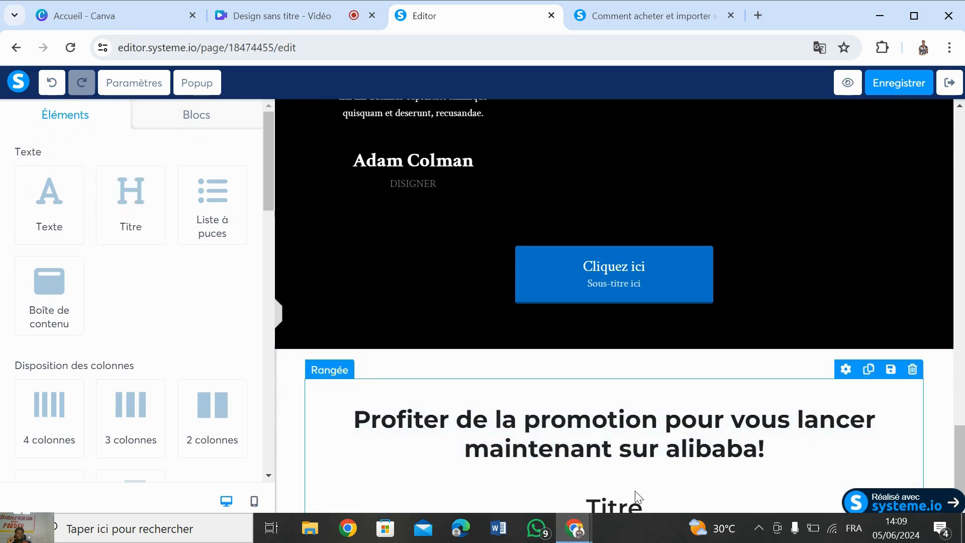
Step: Add a Bouton element below the second title and set its action to "Vers l'étape suivante du tunnel"
drag(960, 465, 960, 474)
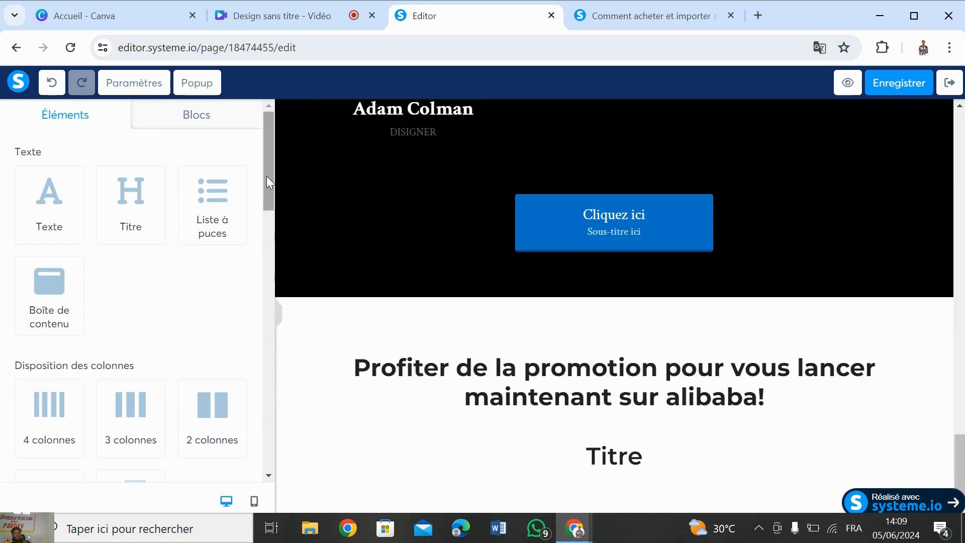
drag(267, 179, 269, 264)
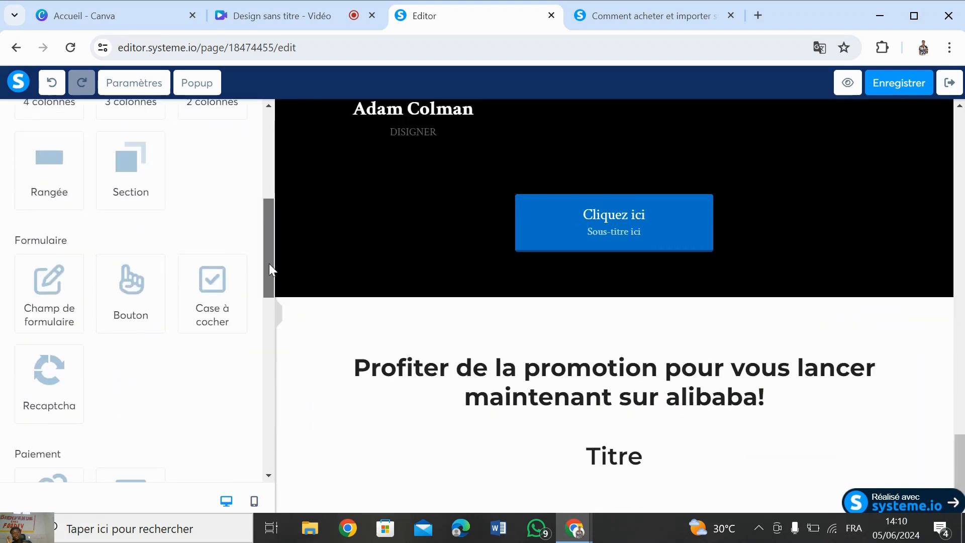
drag(112, 295, 612, 469)
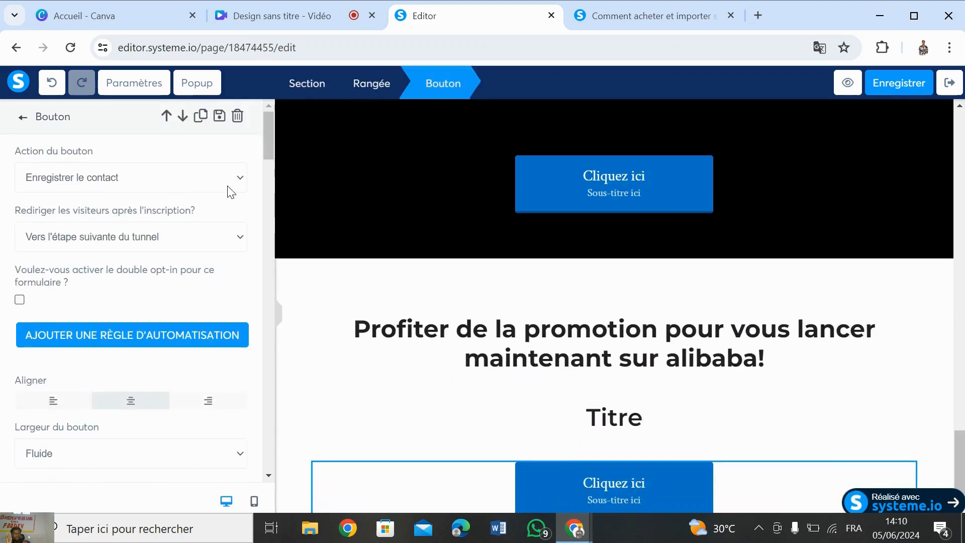
click(235, 188)
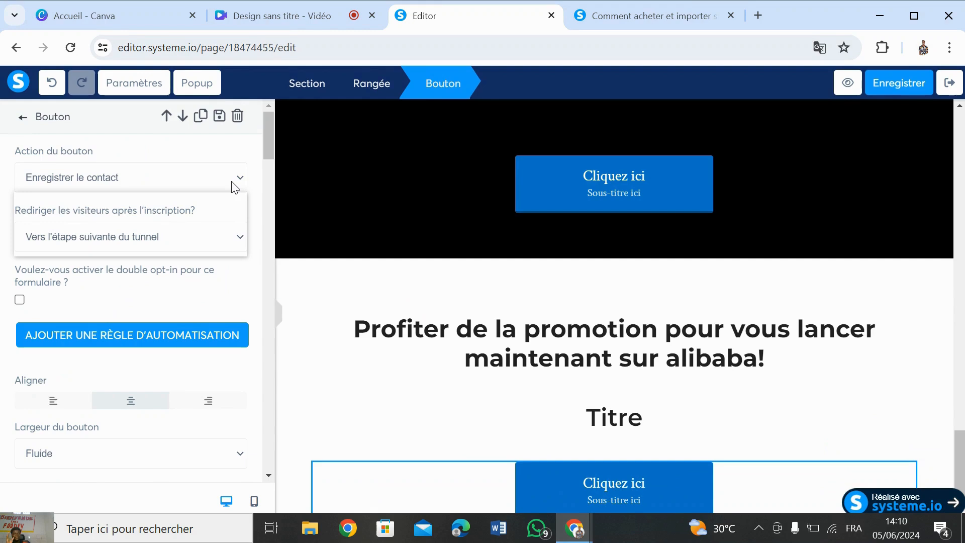
click(132, 243)
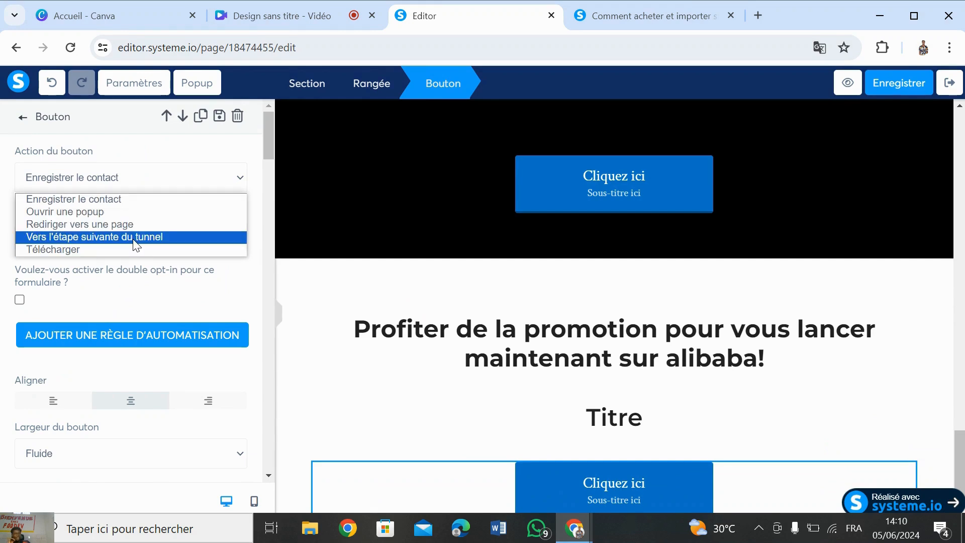
click(134, 243)
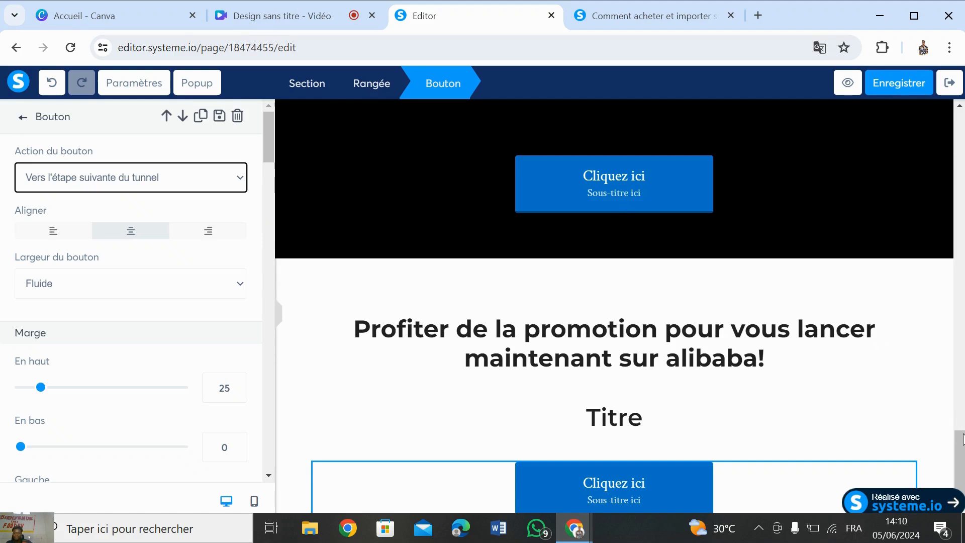
Step: Add a Countdown element between the promotion heading and the second title
click(964, 456)
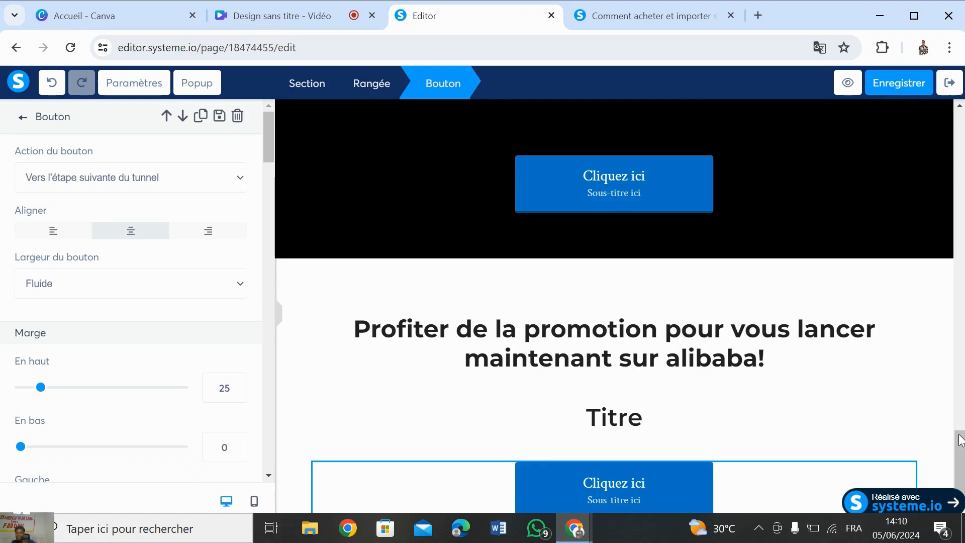
mouse_move(961, 438)
mouse_down()
mouse_move(961, 423)
mouse_move(961, 445)
mouse_up()
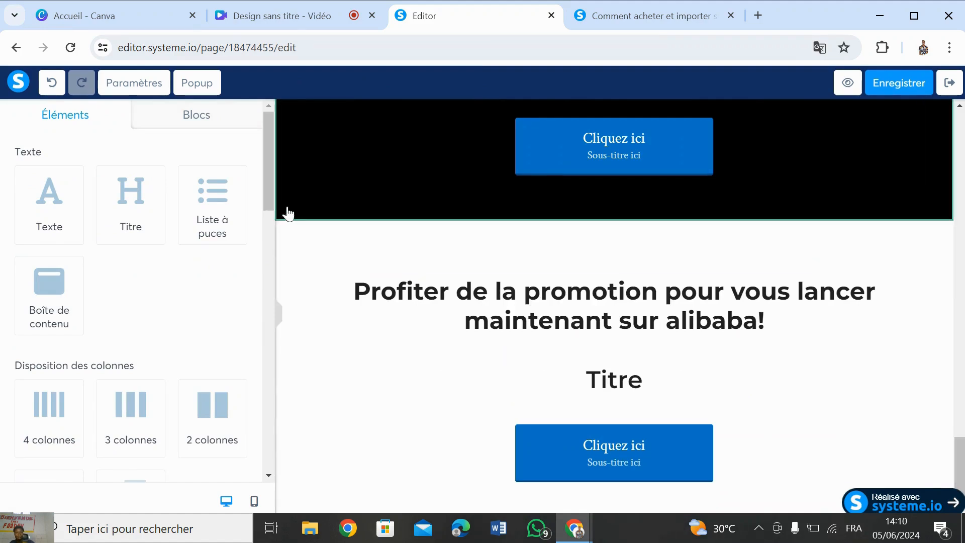
drag(272, 177, 294, 465)
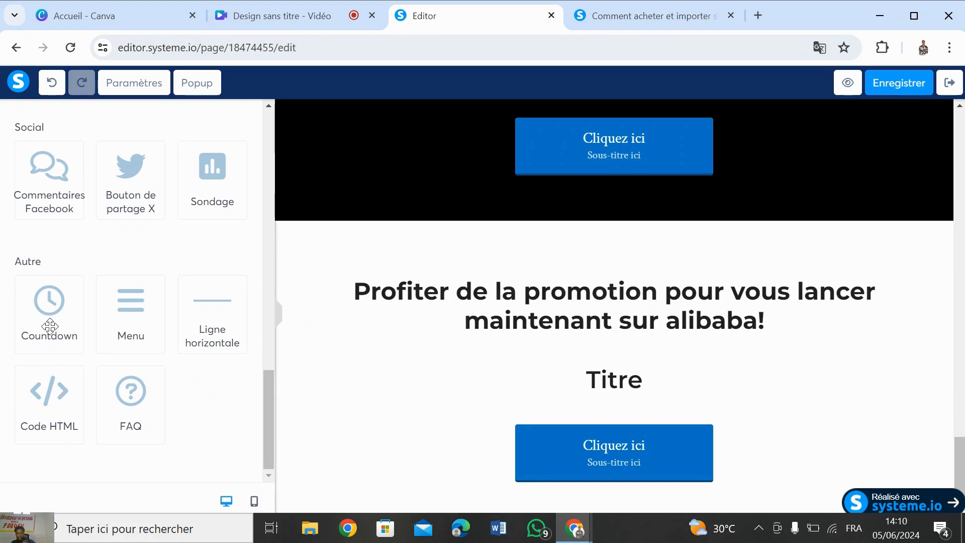
drag(49, 323, 425, 330)
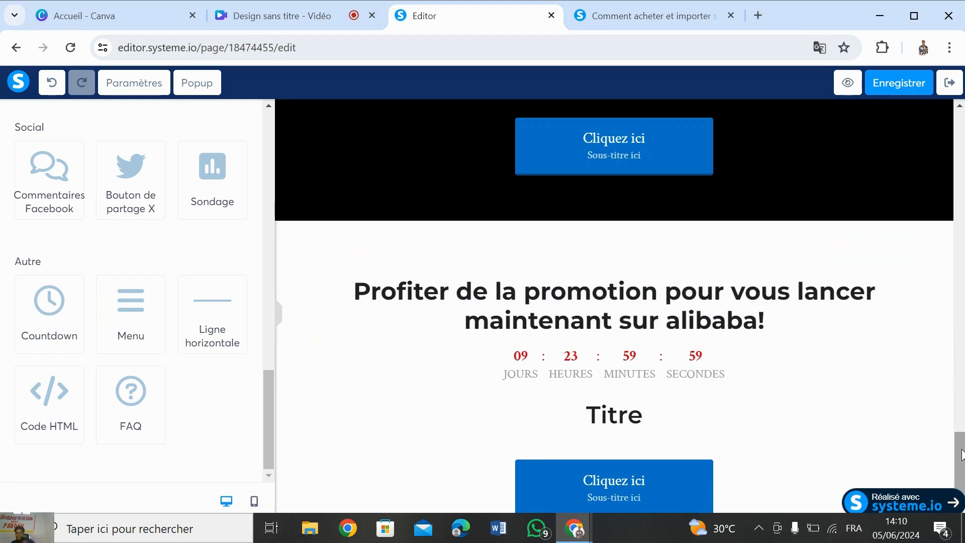
drag(961, 460, 961, 473)
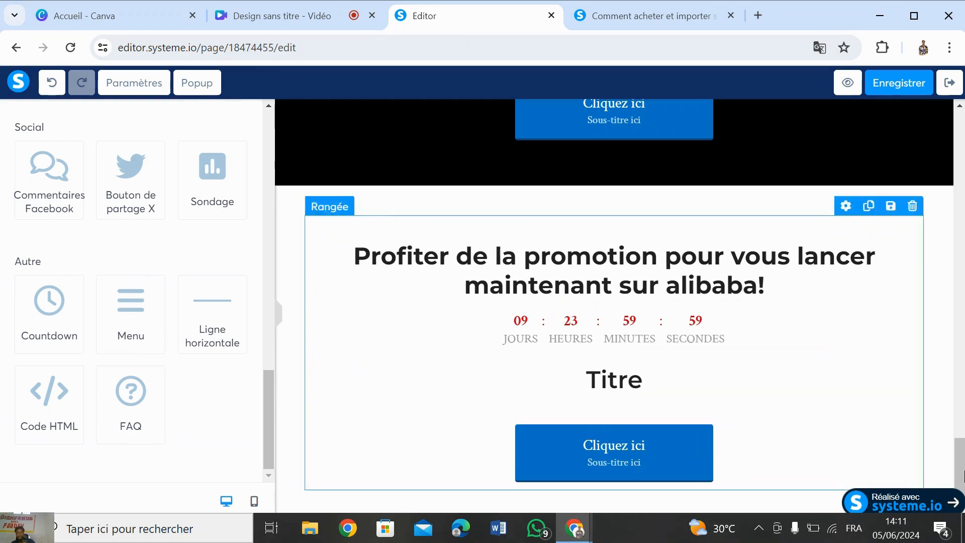
drag(964, 467, 963, 498)
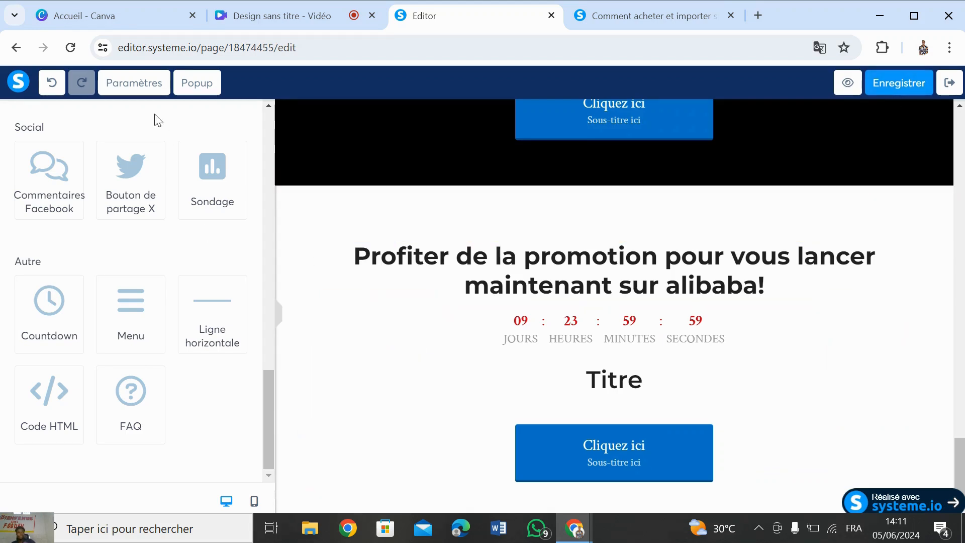
Step: Insert the signup form block "Titre, texte et formulaire à champ unique sur image de fond" below the promotion section
drag(264, 414, 240, 62)
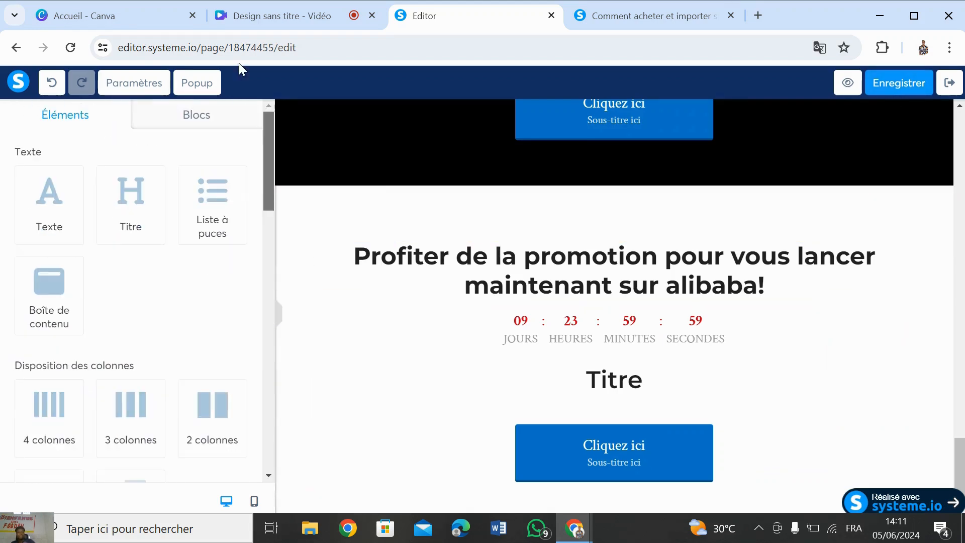
click(188, 118)
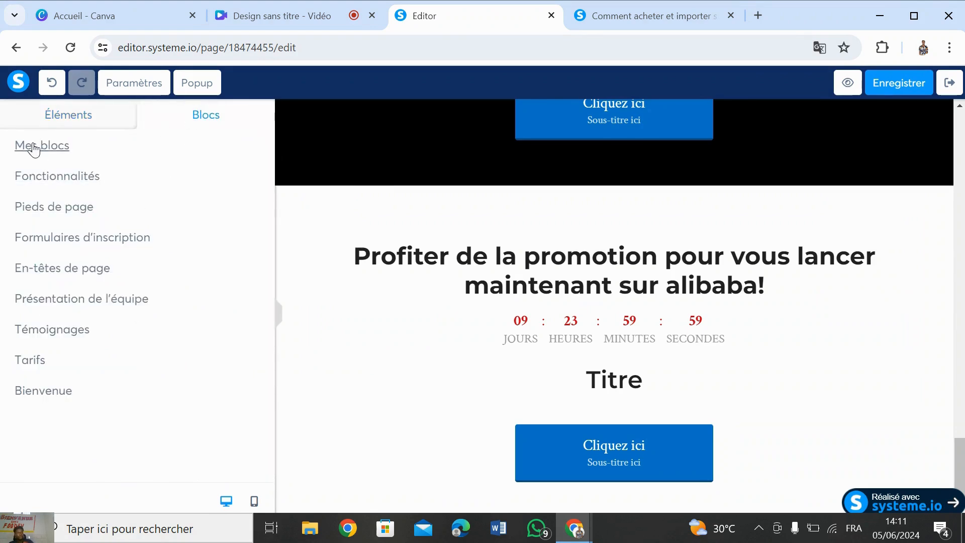
click(98, 239)
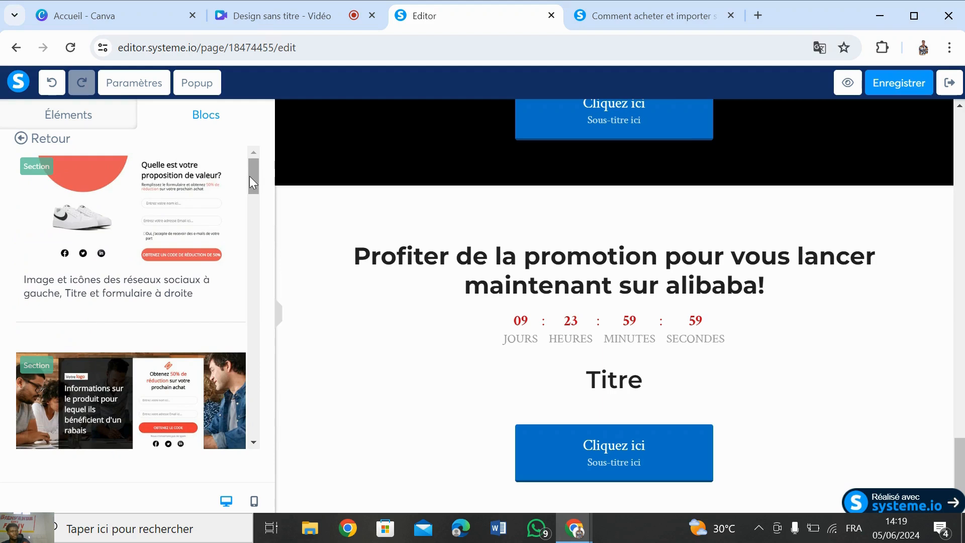
drag(250, 176, 250, 186)
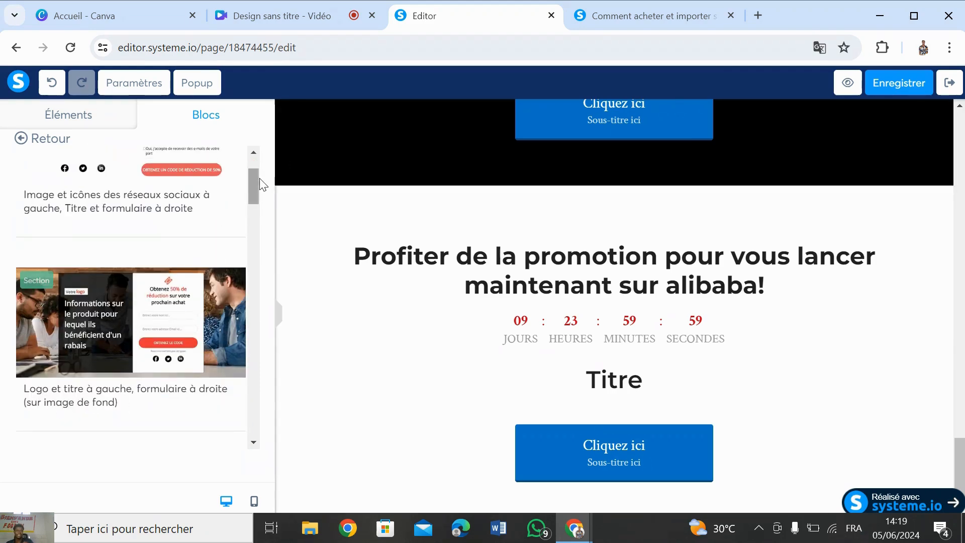
drag(255, 185, 234, 254)
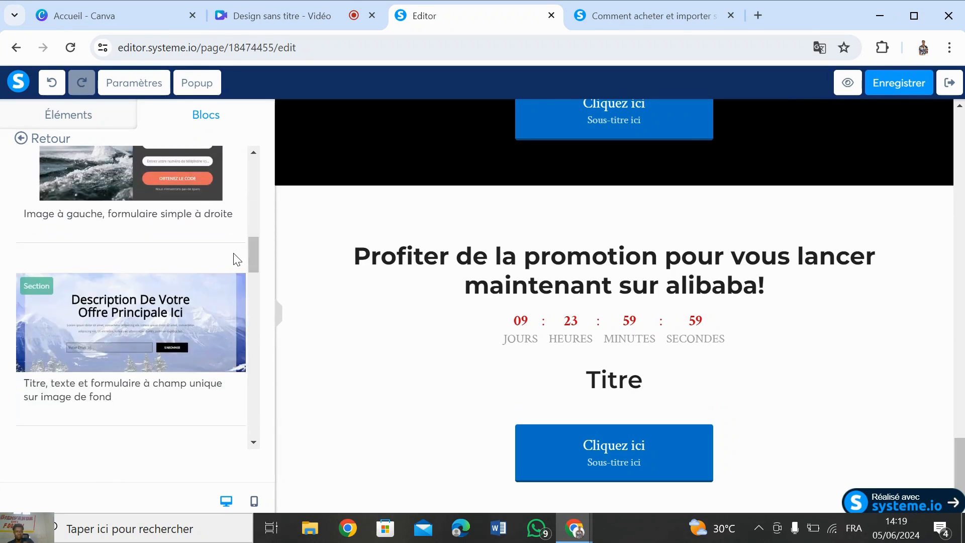
drag(91, 340, 529, 491)
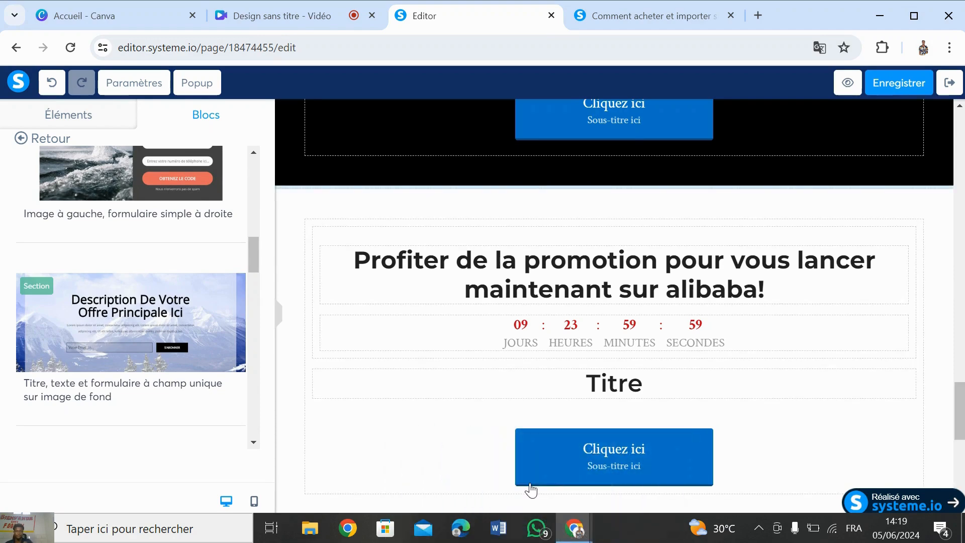
drag(964, 411, 963, 475)
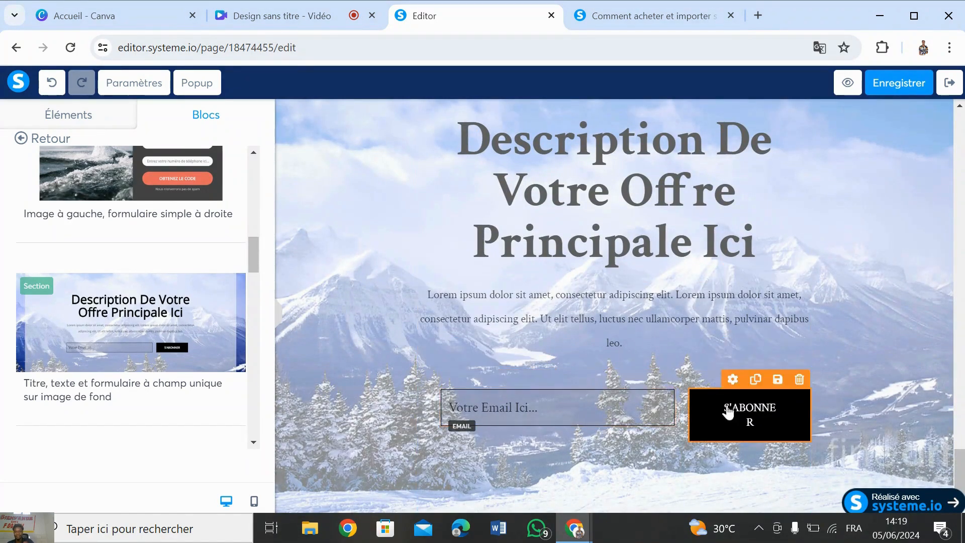
click(488, 142)
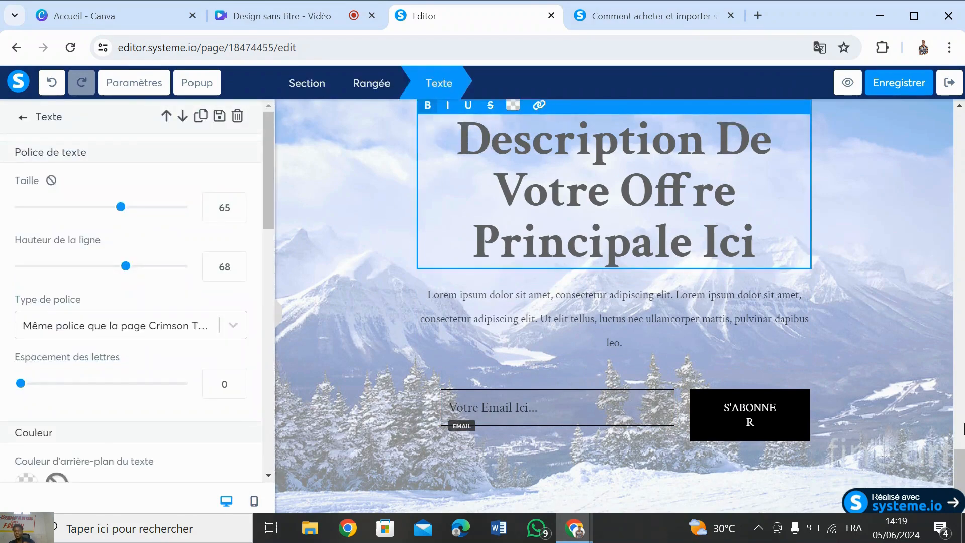
click(961, 451)
scroll(954, 437, up, 6)
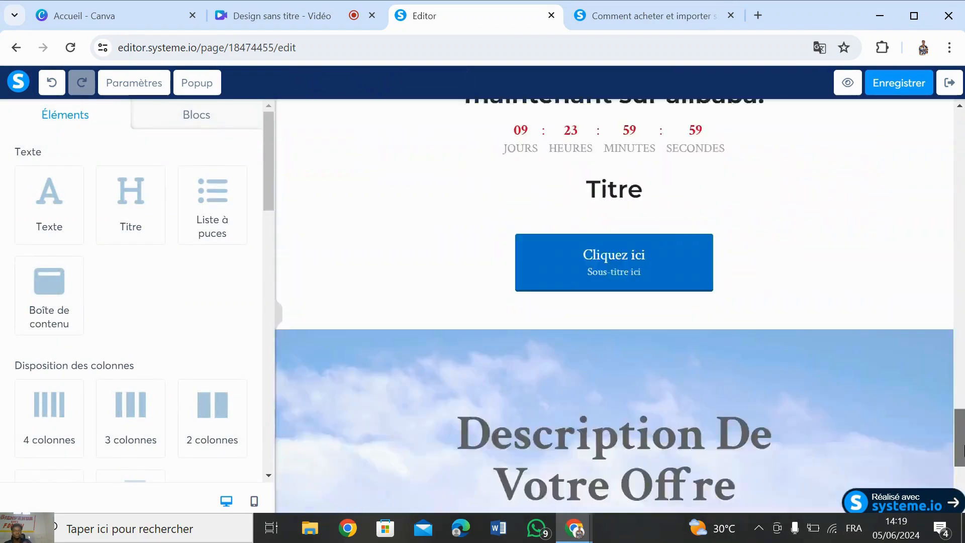
scroll(954, 437, down, 6)
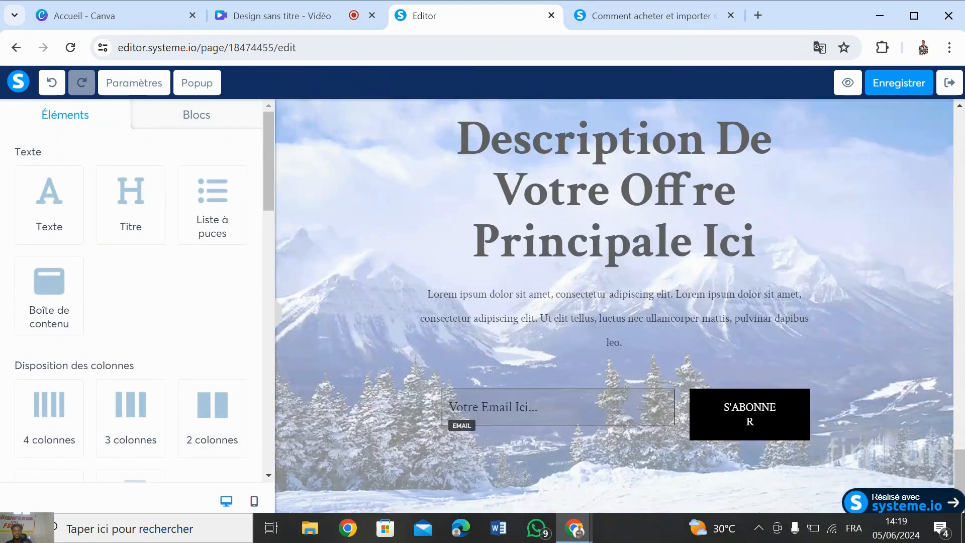
Step: Insert the footer block "Logo à gauche, menu & texte à droite" beneath the signup form section
click(197, 118)
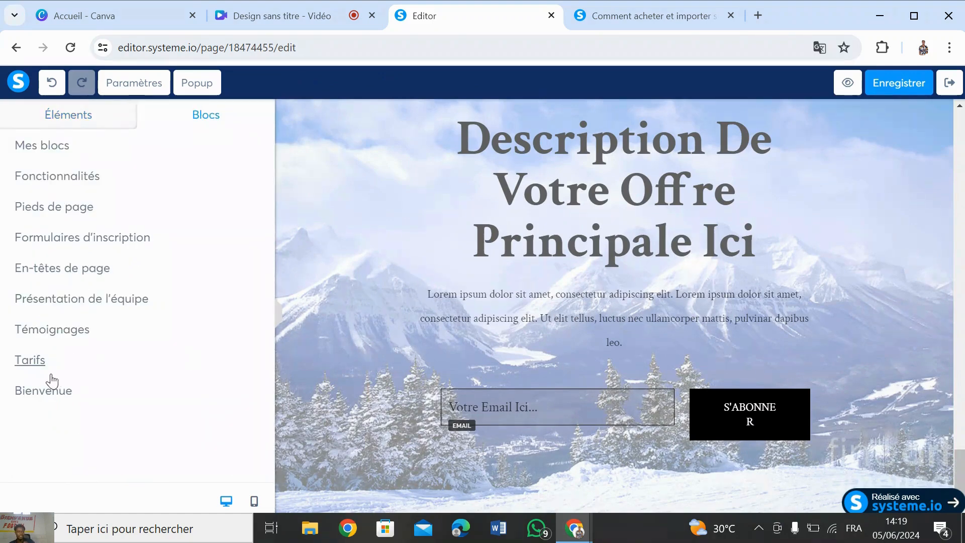
click(48, 210)
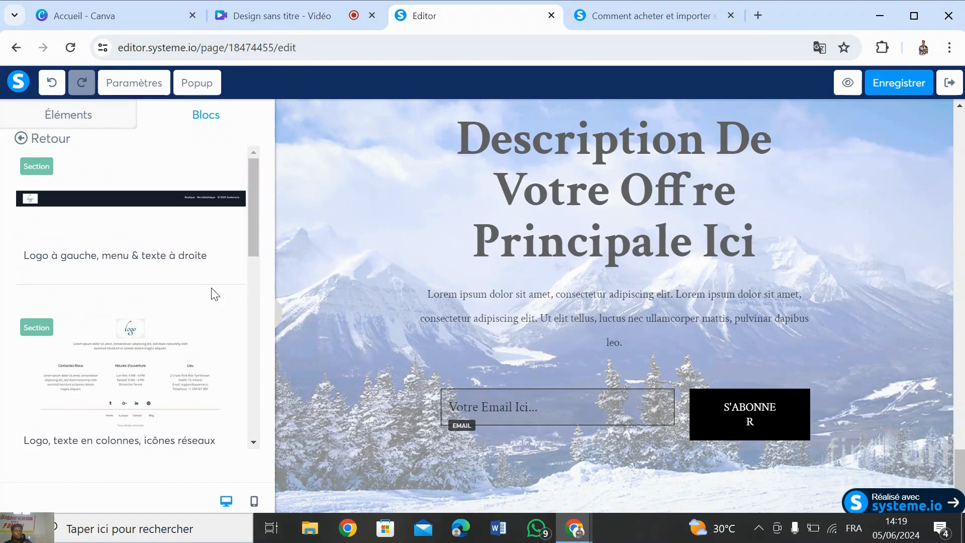
drag(112, 199, 383, 505)
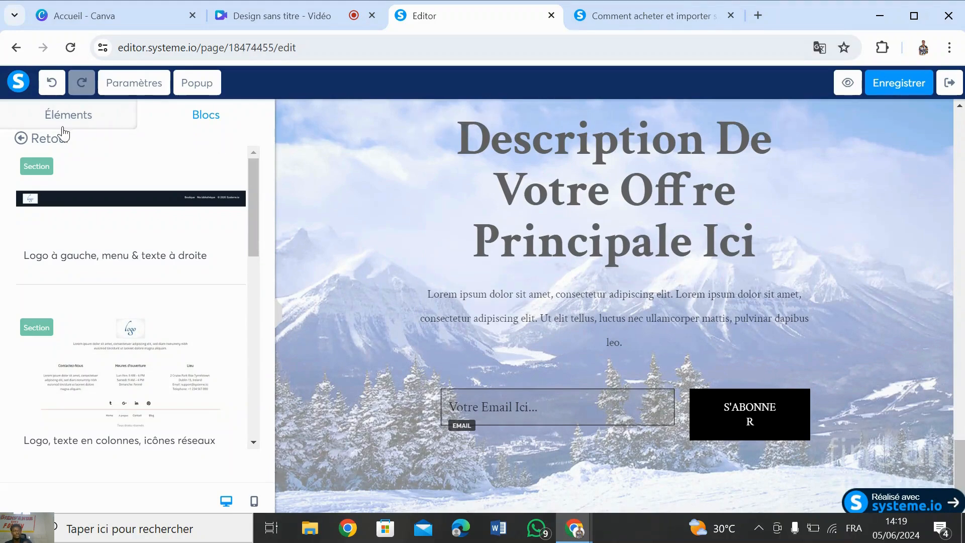
Step: Look through the remaining block categories and elements, and save the sales page
click(20, 140)
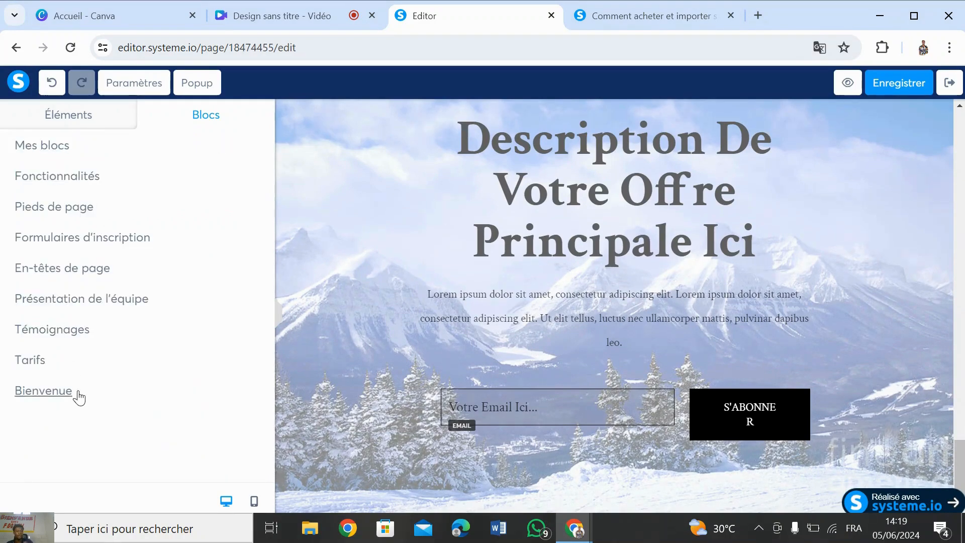
click(51, 127)
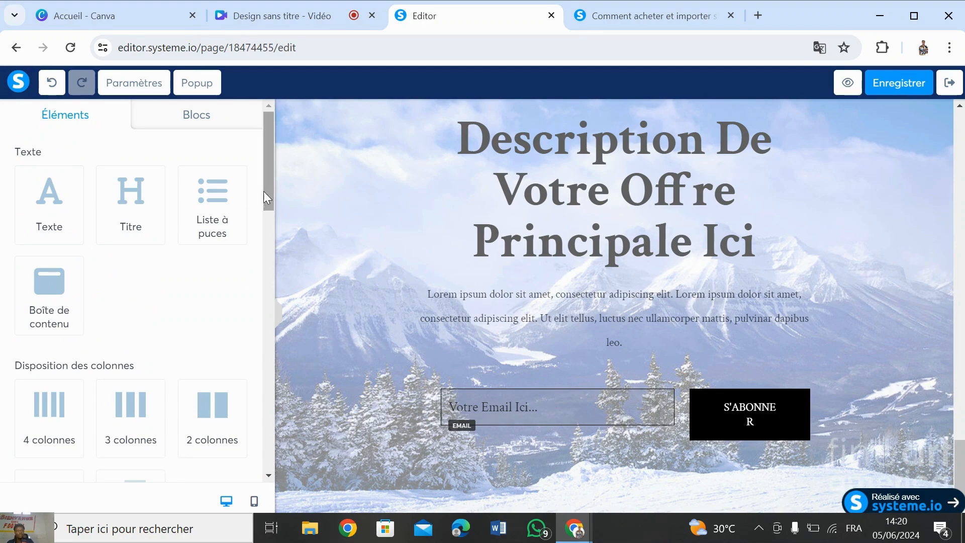
drag(264, 191, 280, 292)
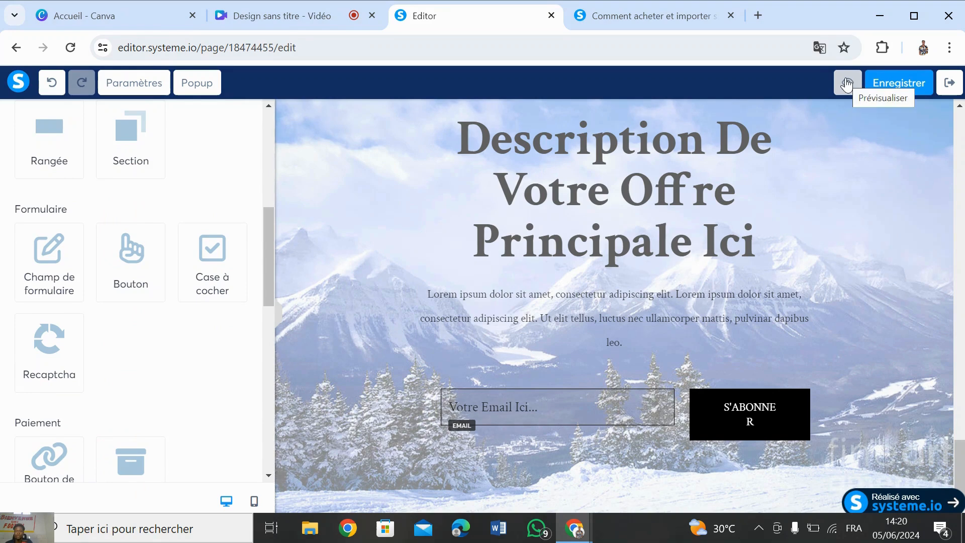
click(903, 84)
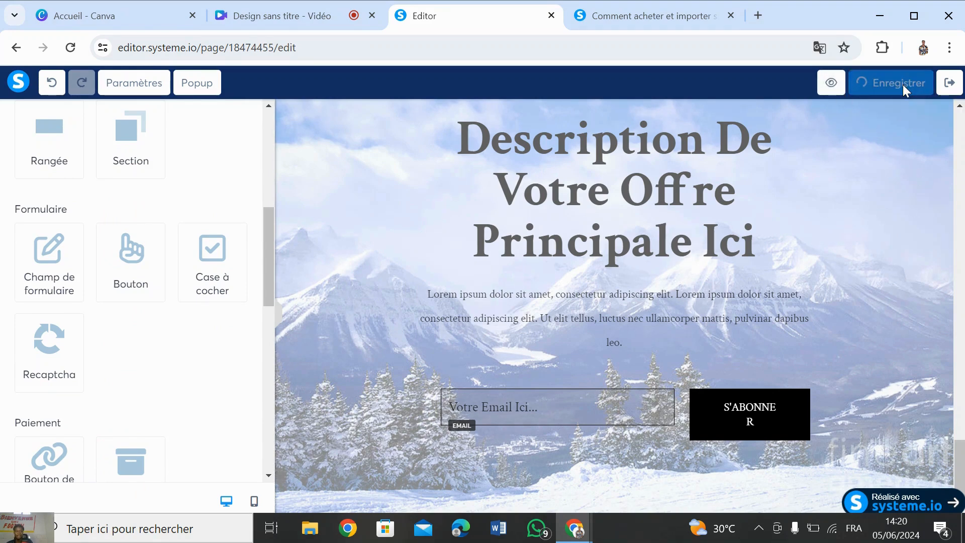
Step: Review the page's settings for title fonts, SEO, Facebook tracking and affiliation
click(142, 90)
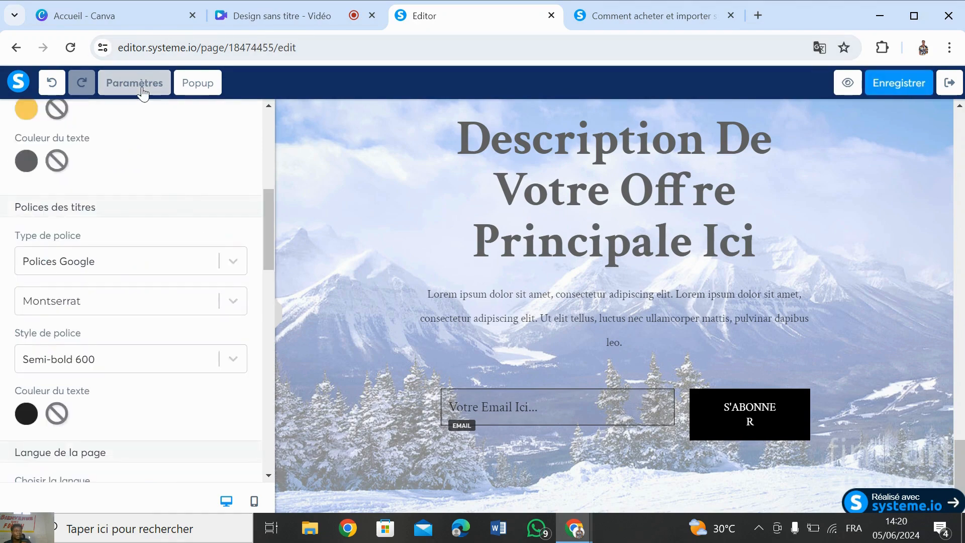
drag(263, 213, 270, 342)
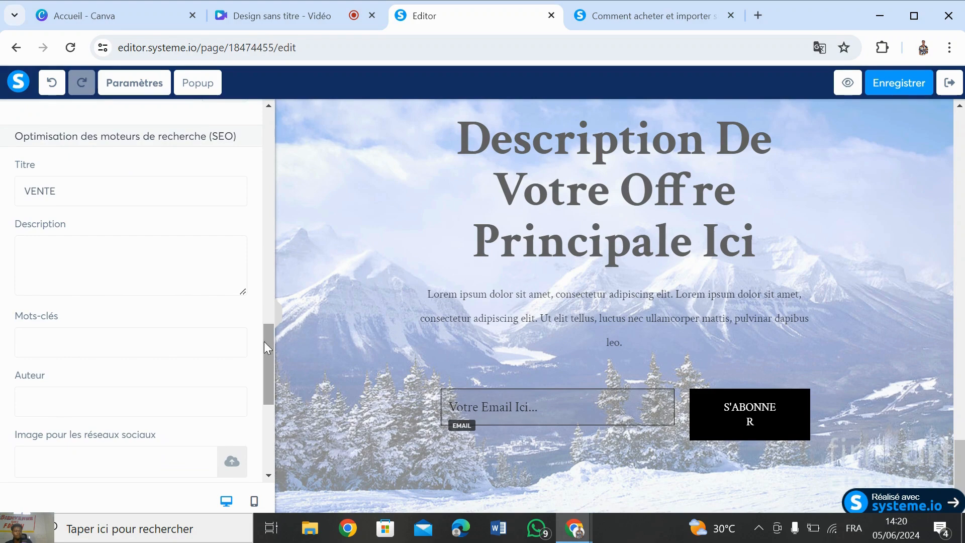
drag(265, 342, 265, 396)
scroll(255, 443, down, 2)
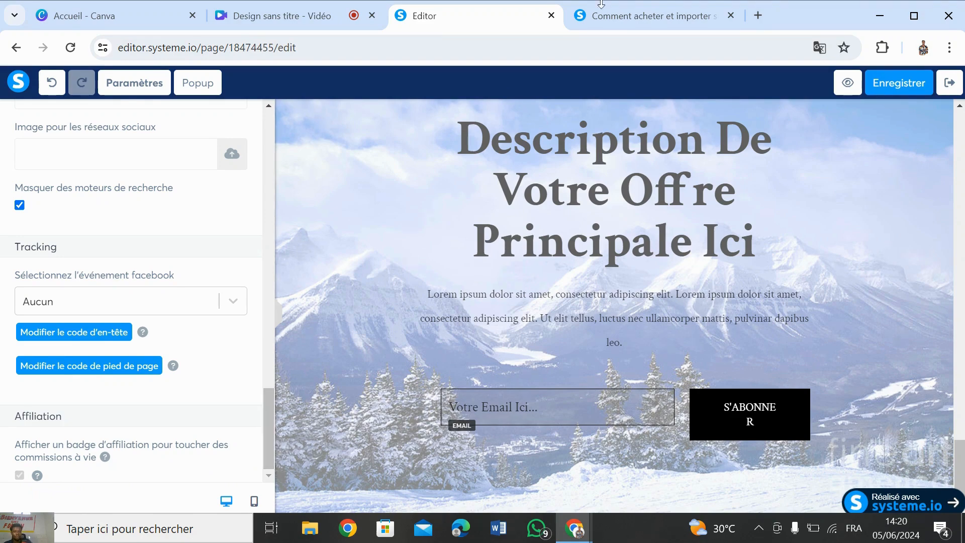
click(635, 23)
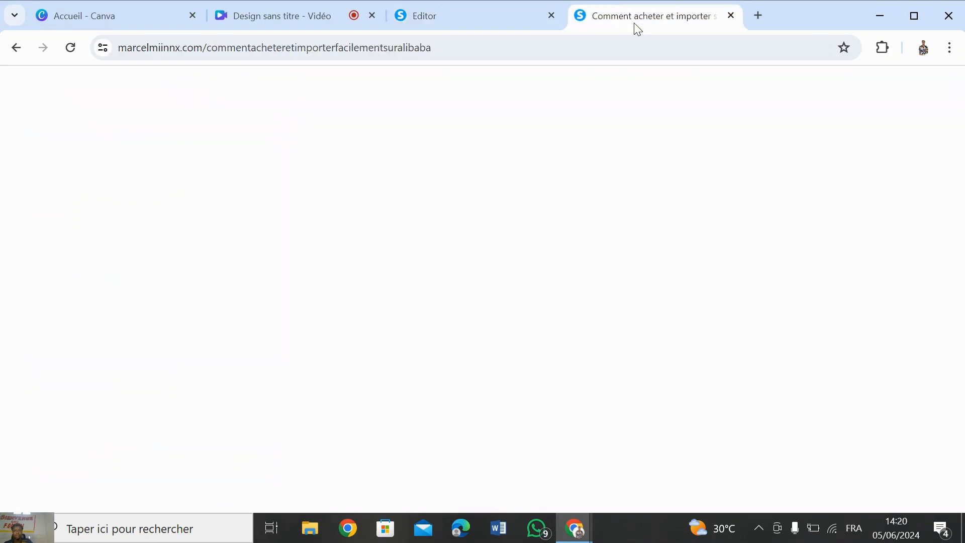
click(451, 16)
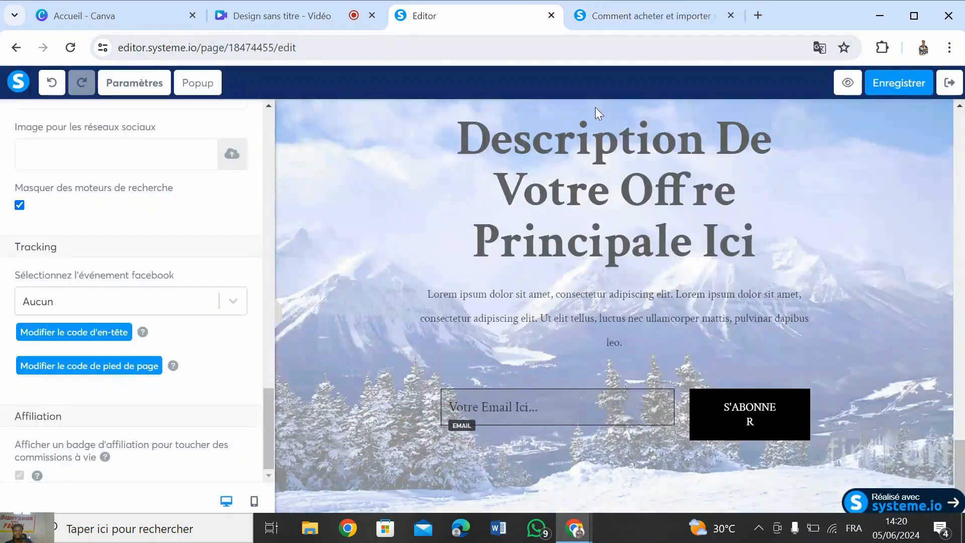
Step: Exit the page editor to the FORMA A funnel and compare the VENTE step's URL path with the reference page's address
click(957, 88)
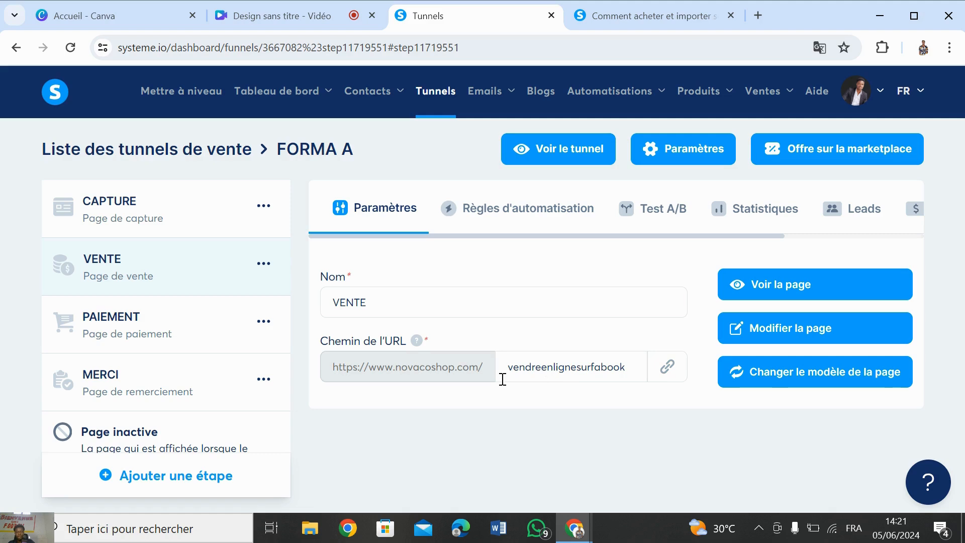
click(649, 18)
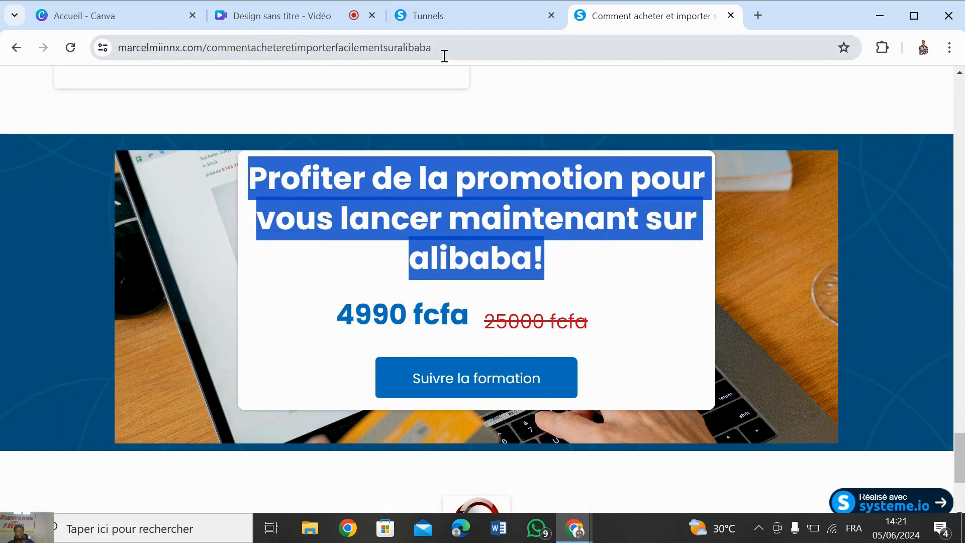
drag(445, 54, 220, 72)
click(432, 16)
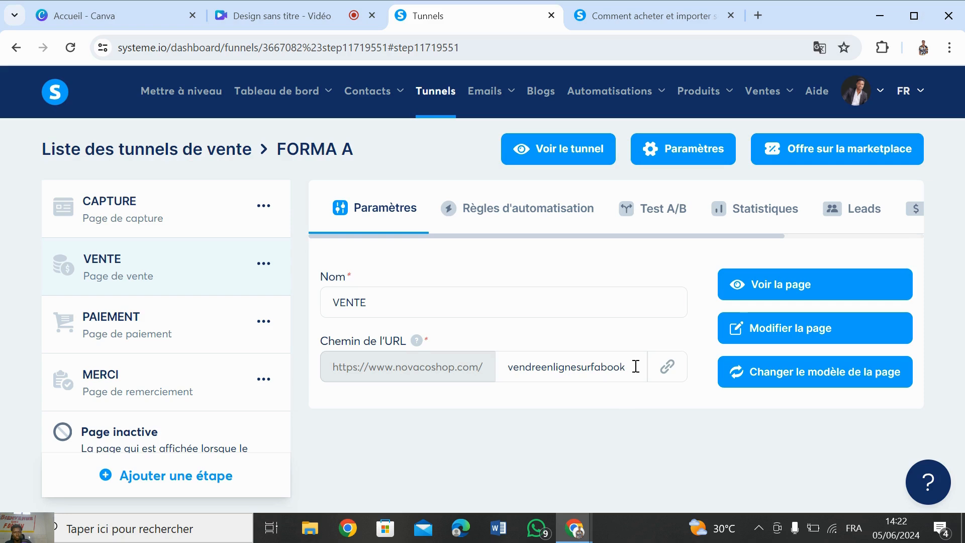
drag(624, 365, 536, 363)
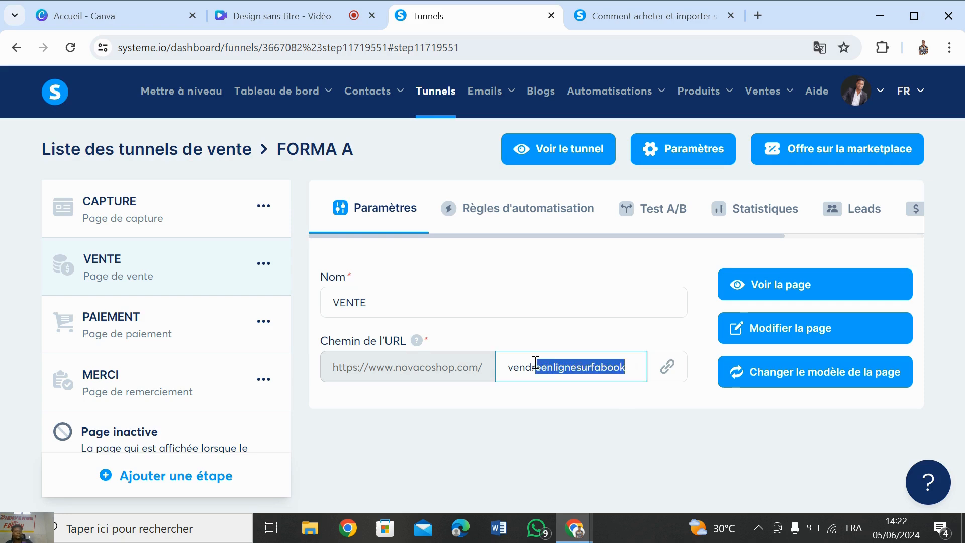
click(479, 446)
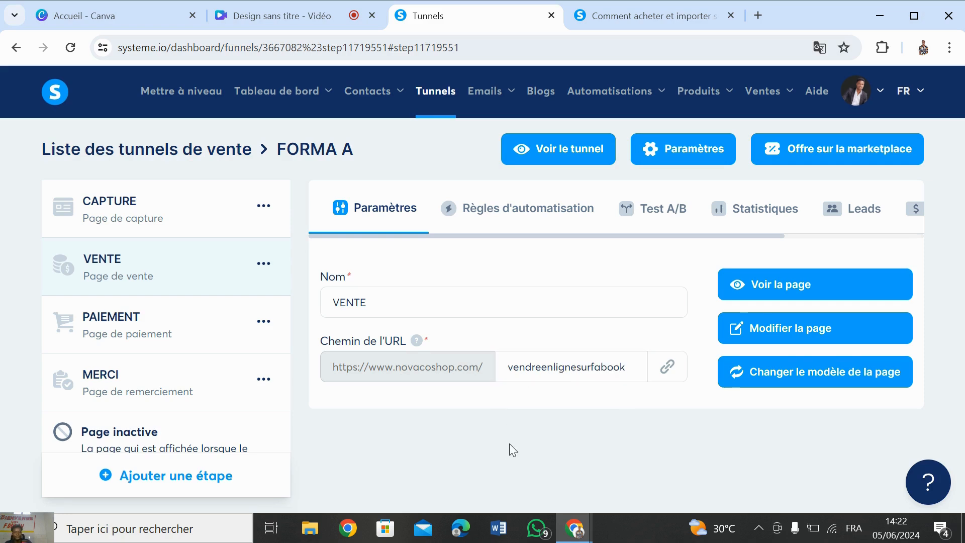